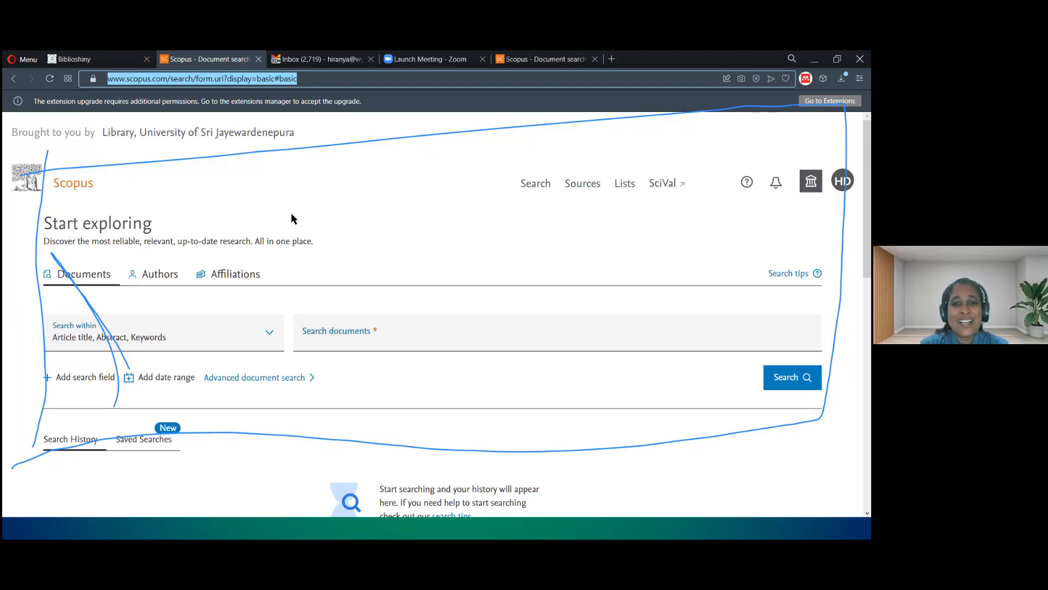
Step: Search article titles, abstracts and keywords for the exact phrase "Environmental Management Accounting"
click(335, 336)
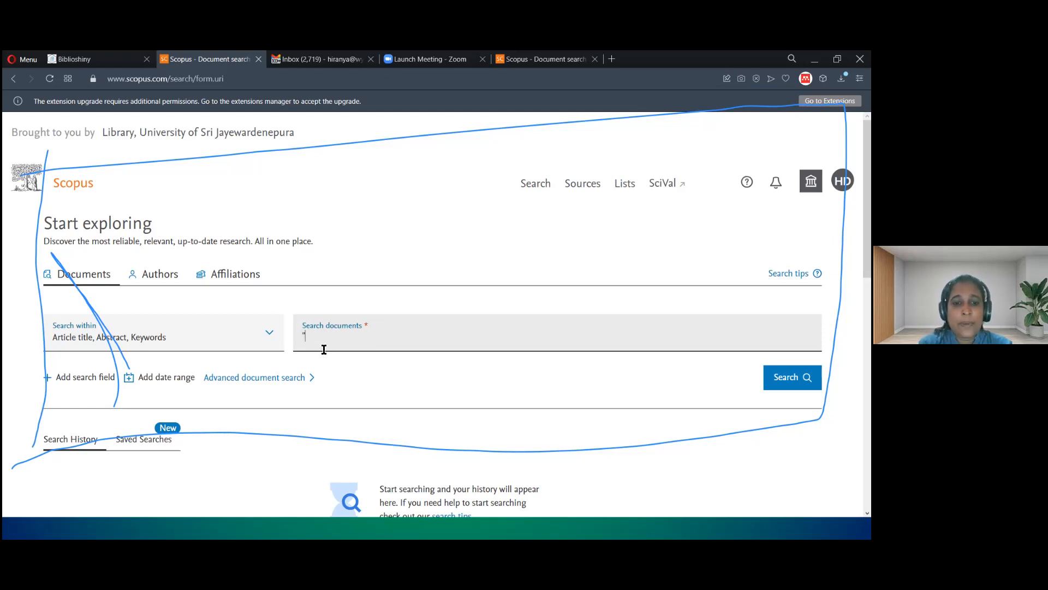
text("E)
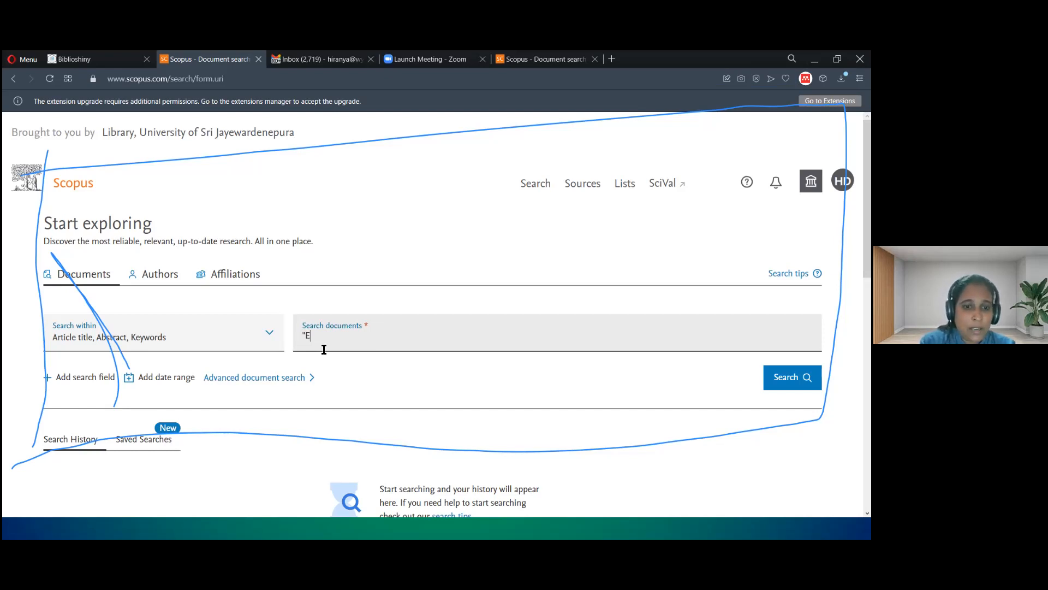
text(nviro)
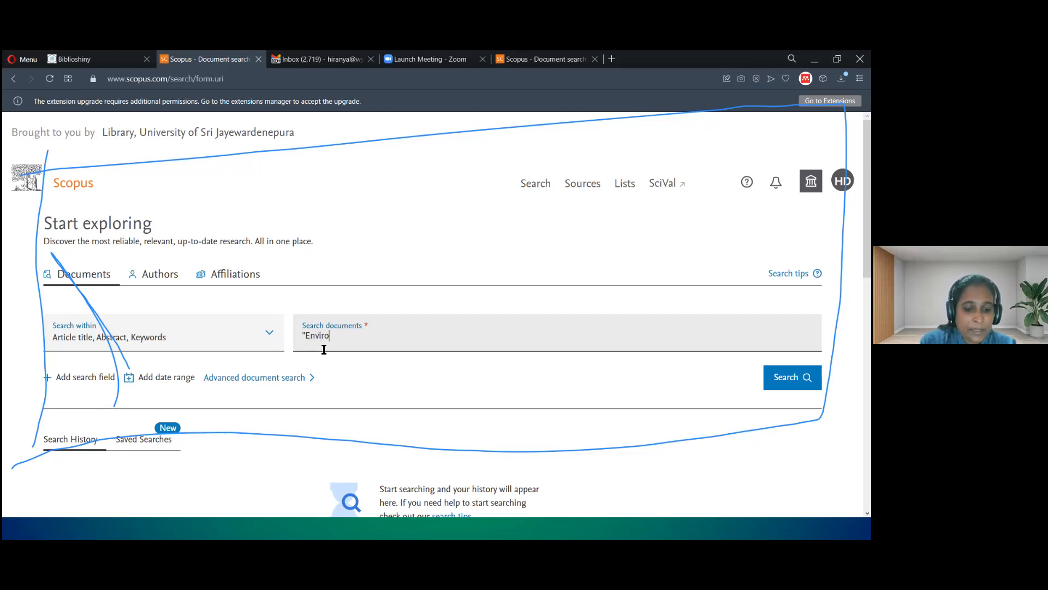
text(nmental Mama)
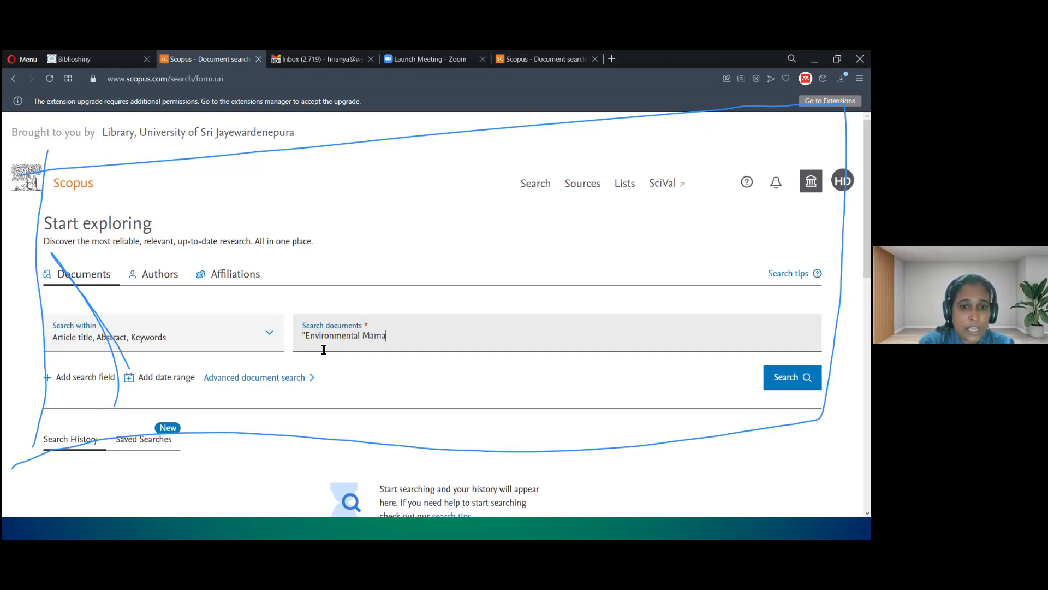
key(BackSpace)
key(BackSpace)
text(nag)
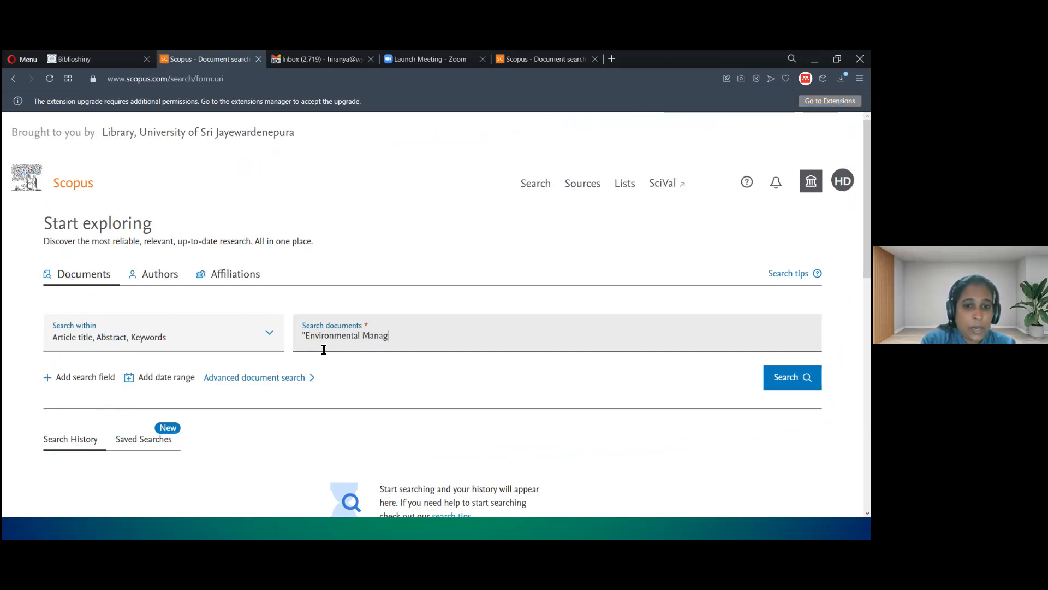
text(ement A)
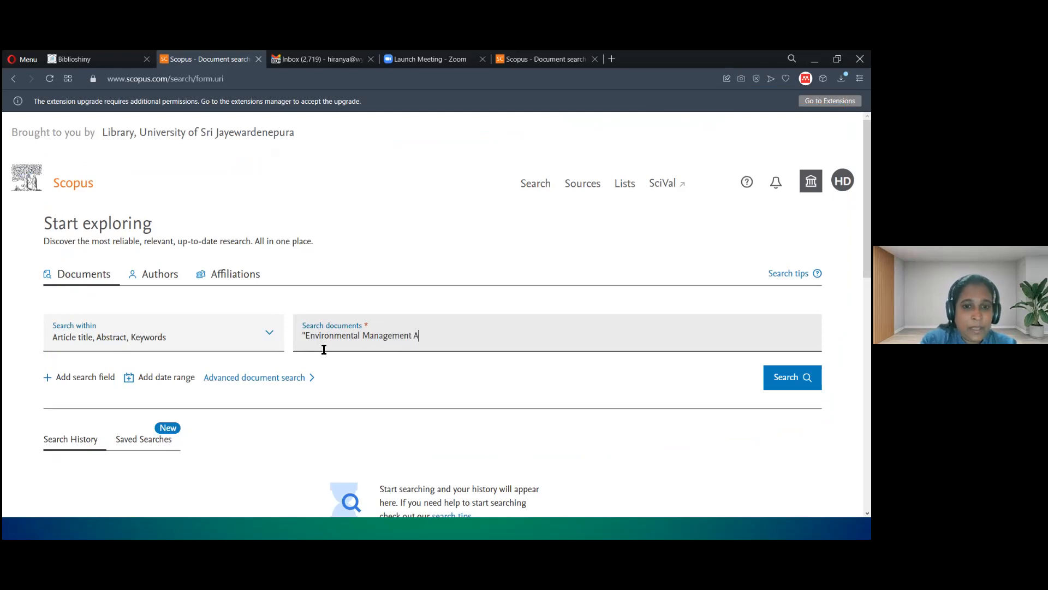
text(ccoun)
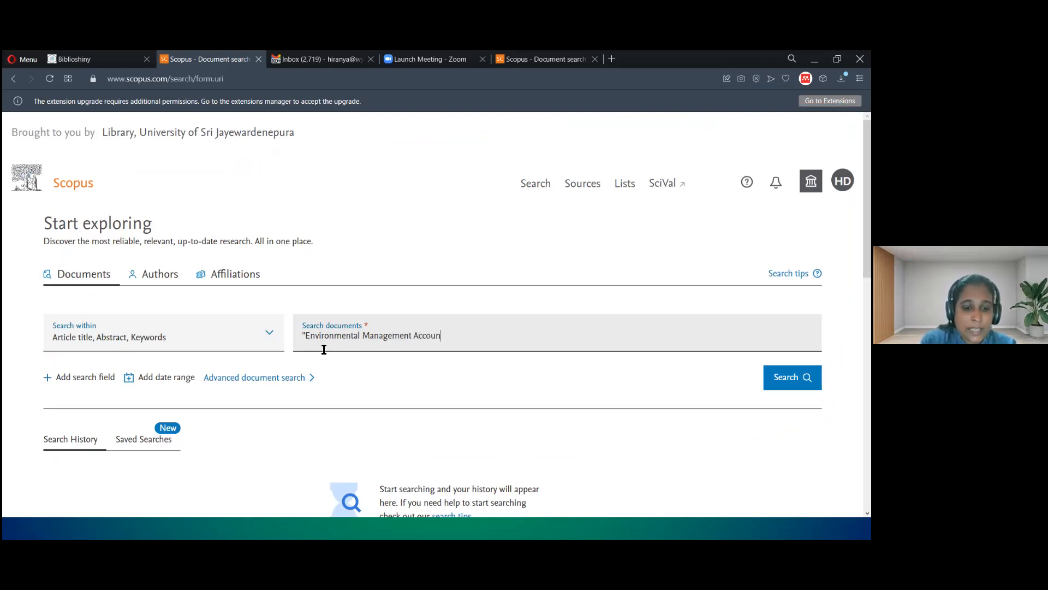
text(ting")
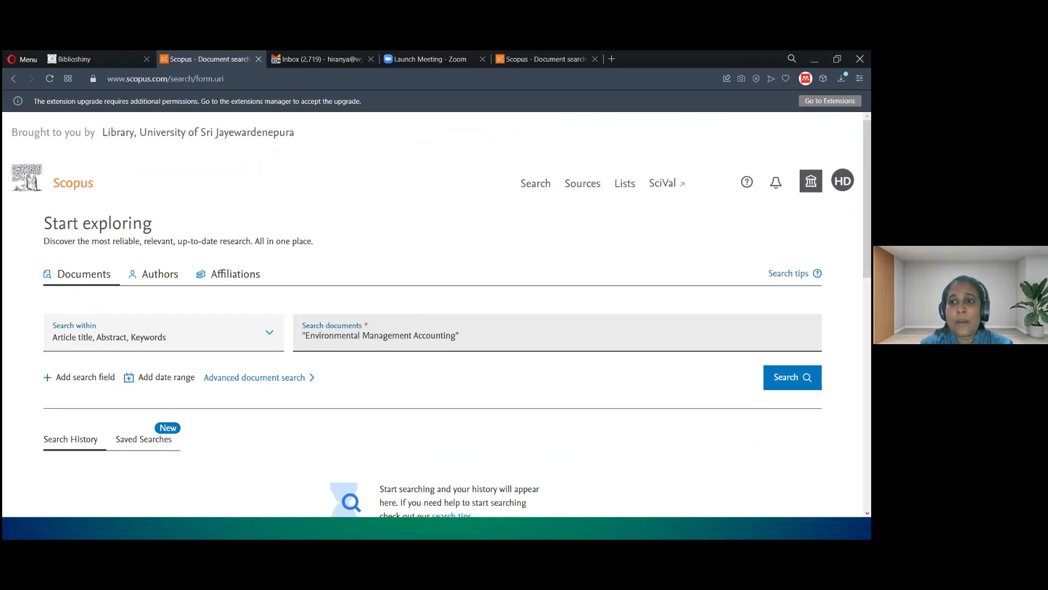
key(Return)
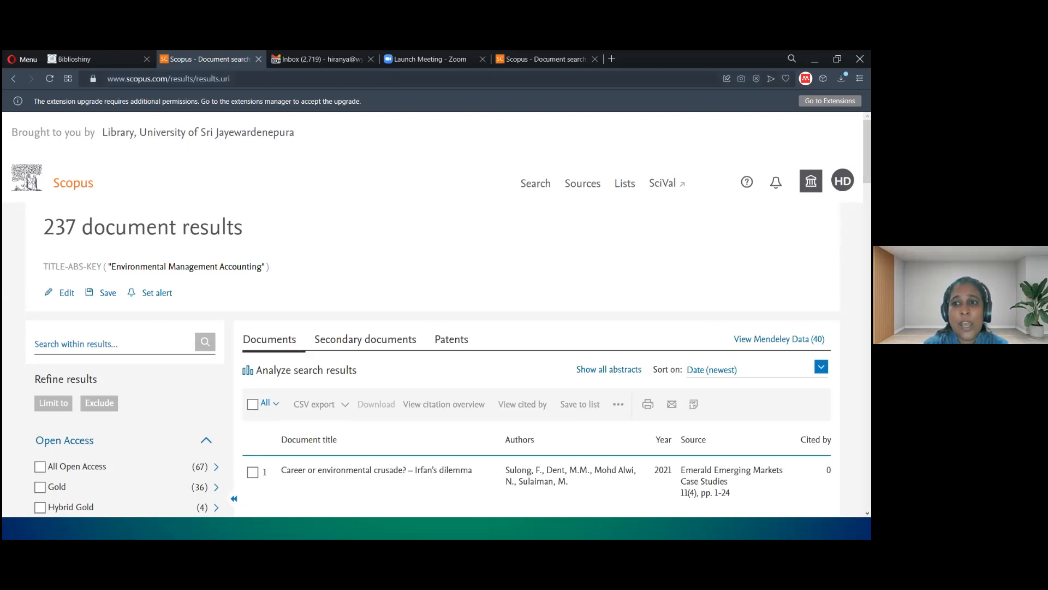
Step: Examine the document results and the refine filters, from open access and year down to the expanded language list
scroll(437, 315, down, 4)
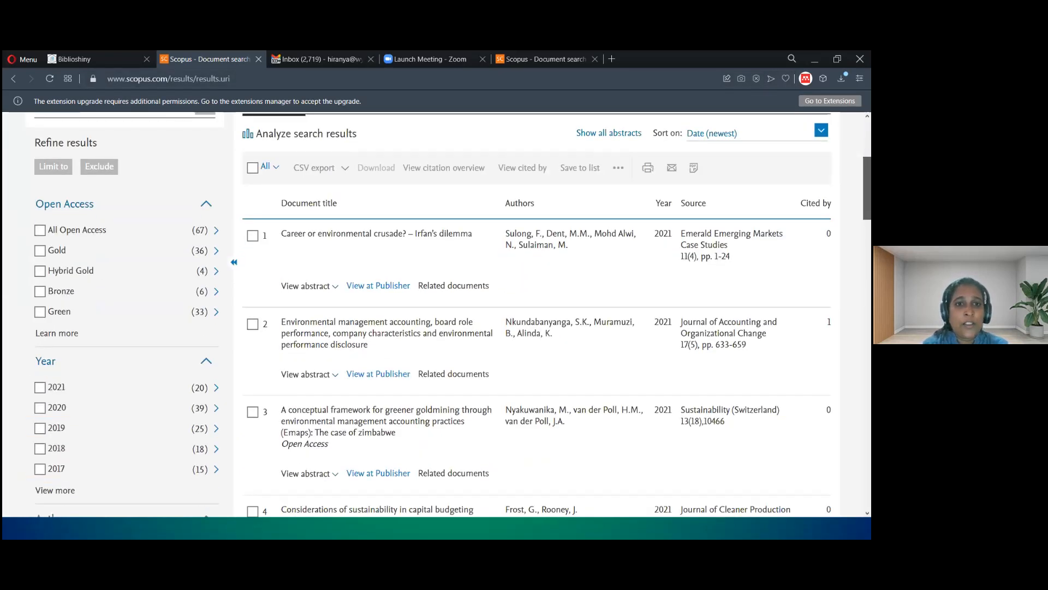
scroll(437, 314, down, 2)
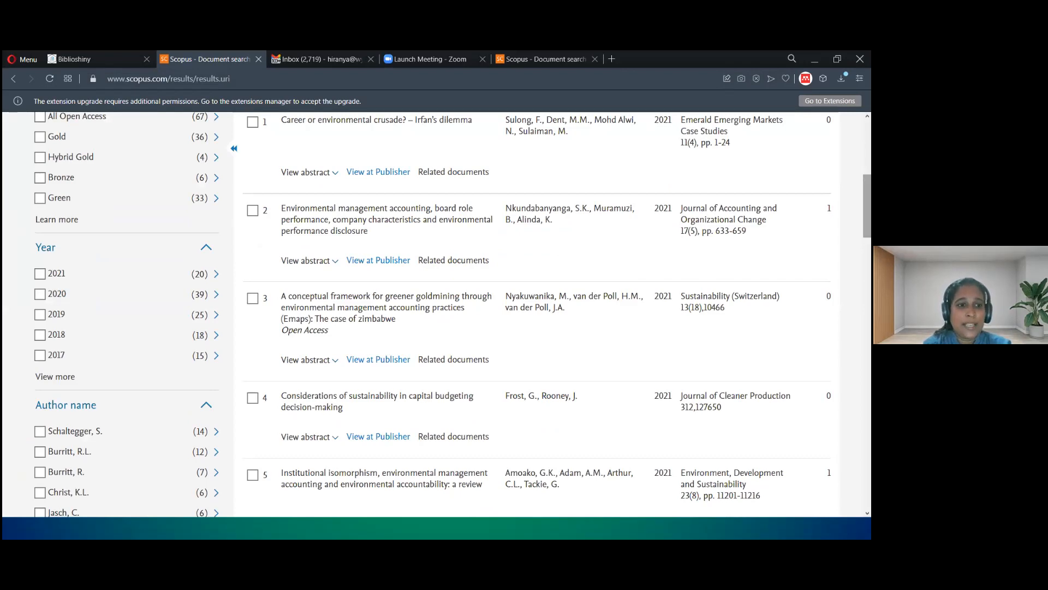
scroll(541, 314, down, 5)
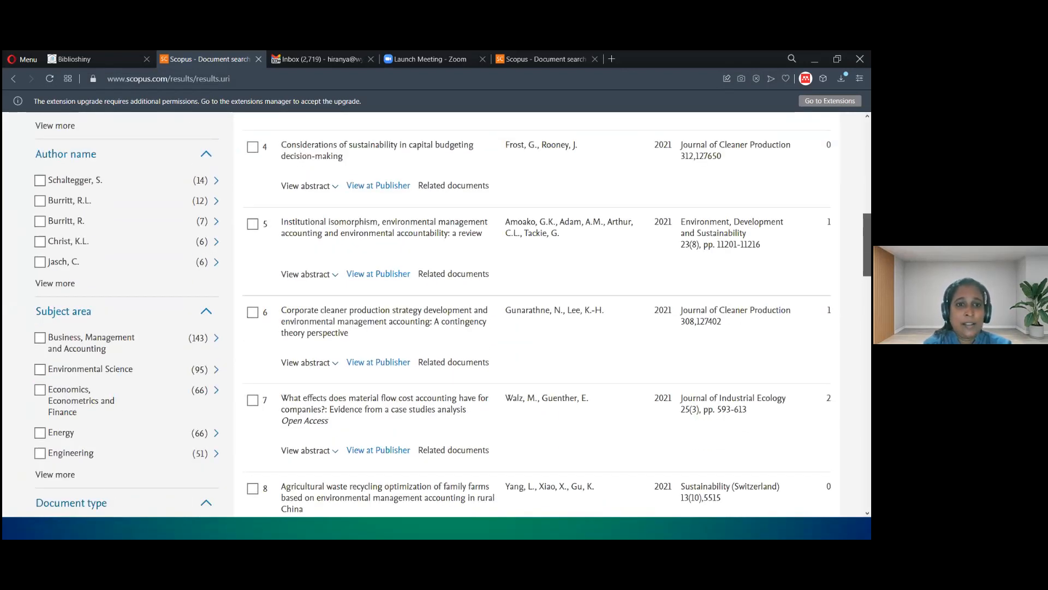
scroll(541, 314, down, 4)
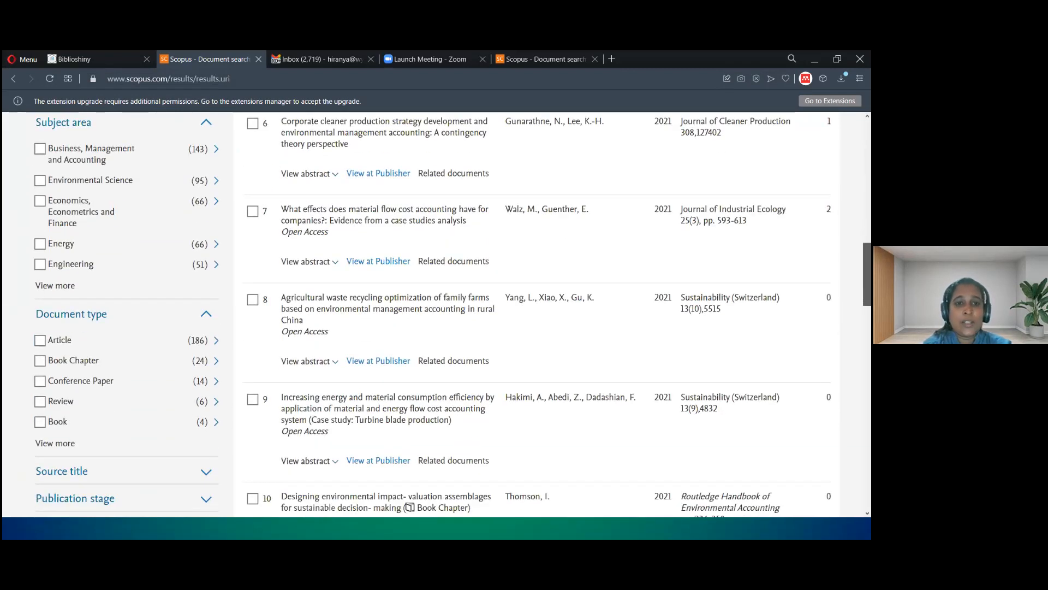
scroll(541, 313, down, 5)
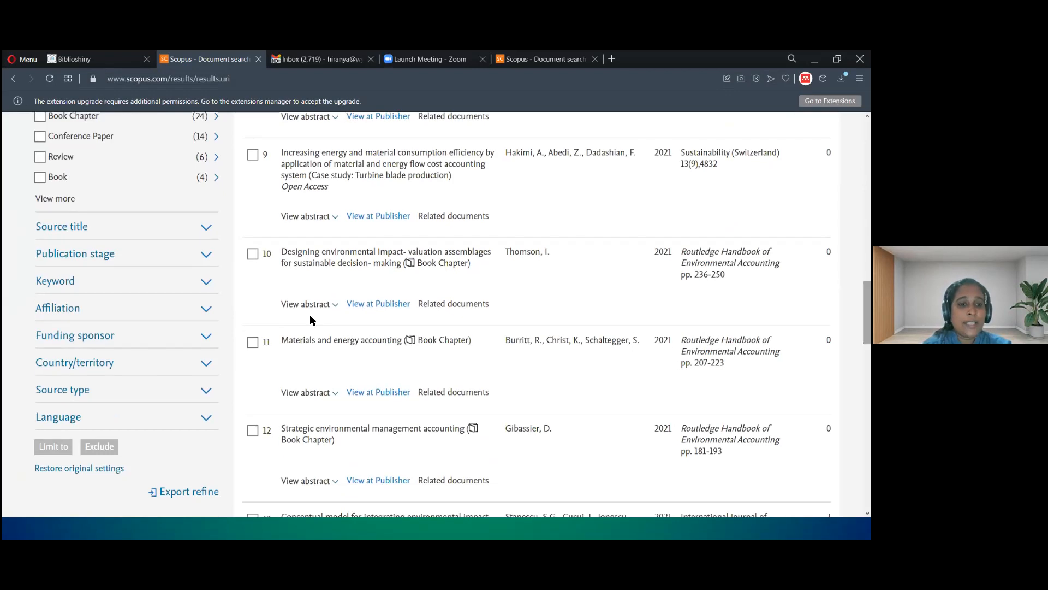
click(213, 429)
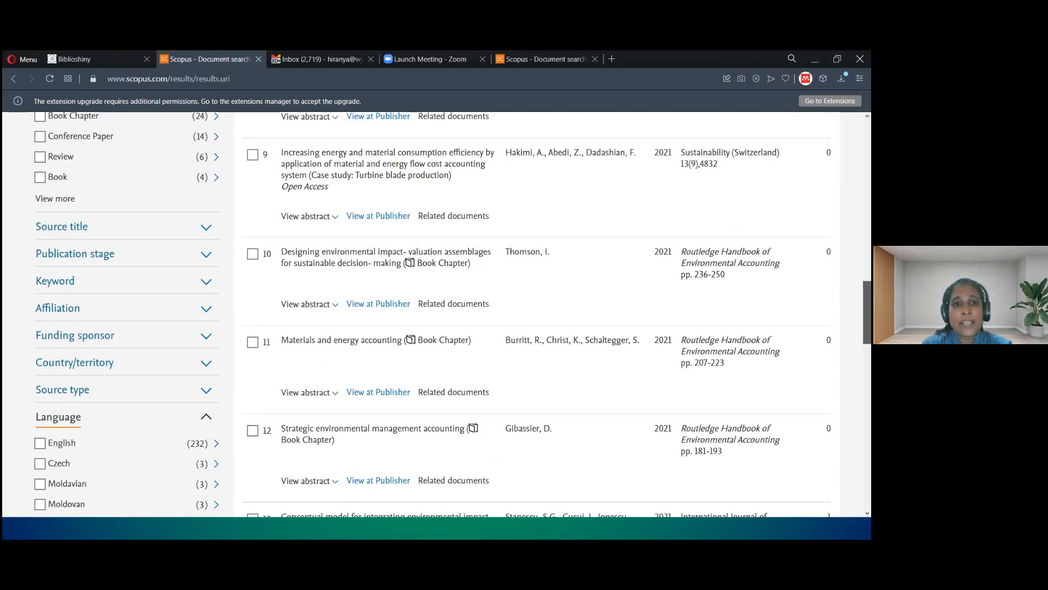
scroll(436, 314, up, 15)
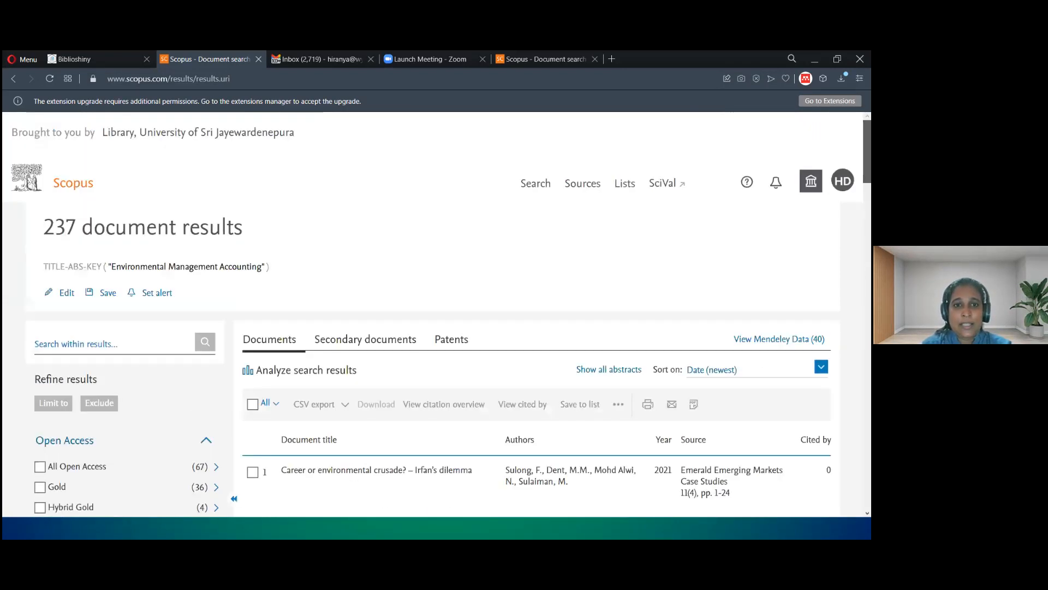
Step: Select all document results and export them as CSV with all citation, bibliographical, abstract and keyword, funding and other information included
scroll(576, 231, down, 3)
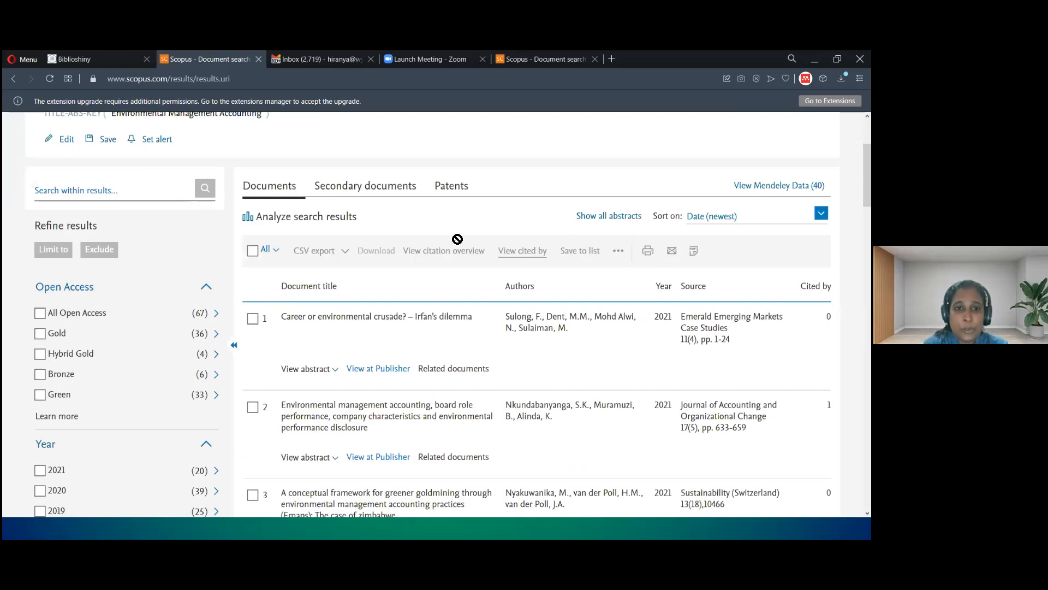
click(253, 251)
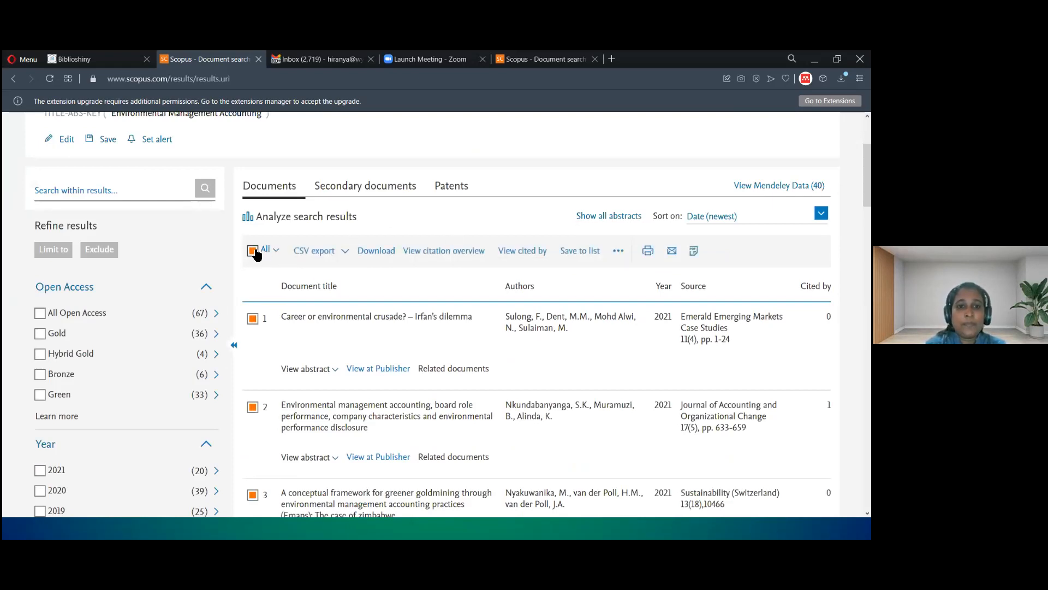
click(326, 249)
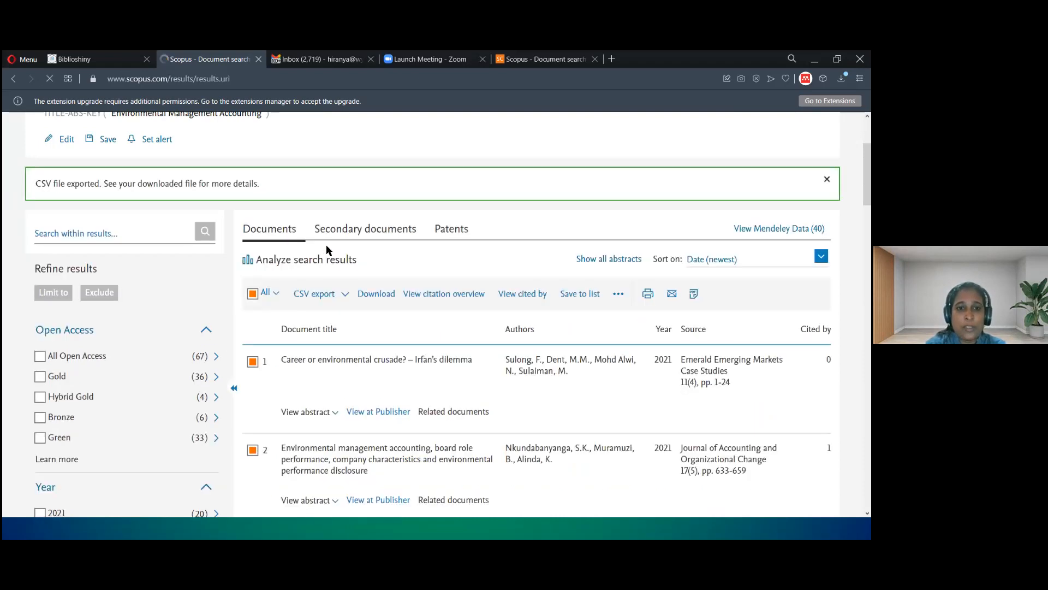
click(345, 293)
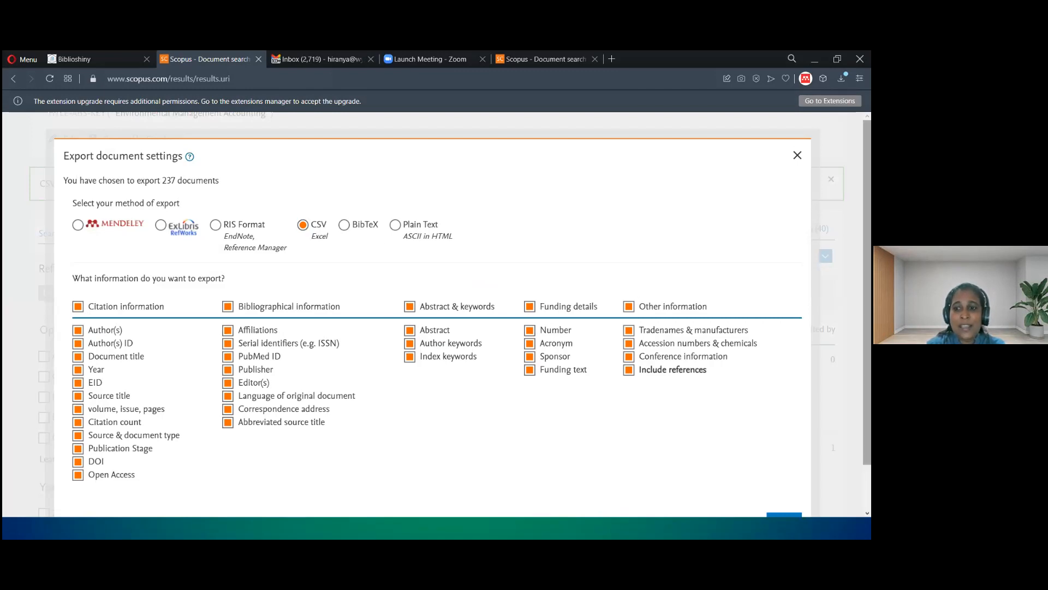
scroll(432, 315, down, 1)
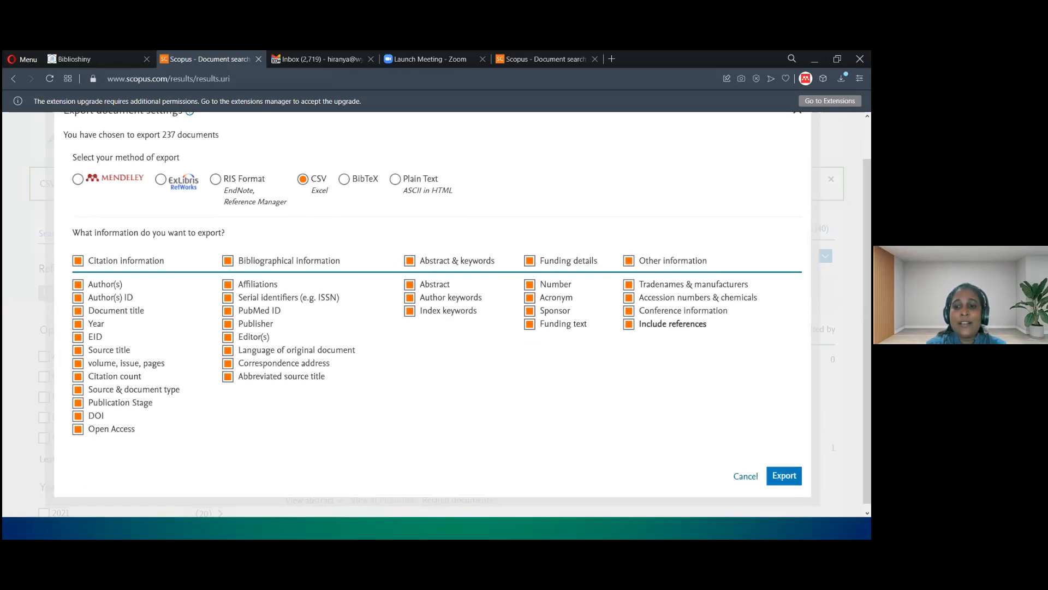
click(784, 475)
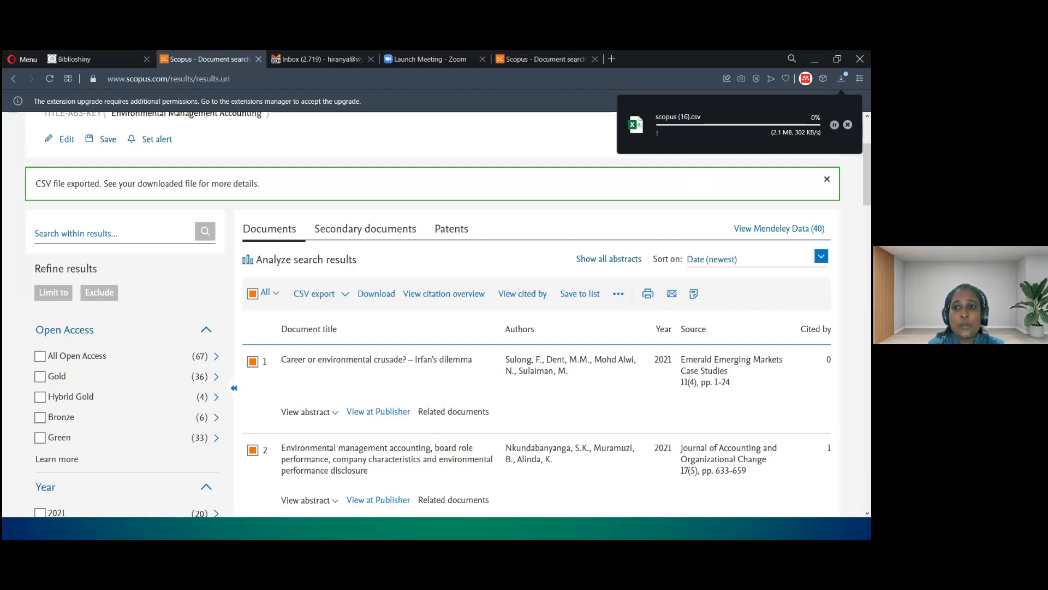
Step: End the PowerPoint slide show, minimize the presentation and switch to the Biblioshiny page in the Opera browser
key(alt+Tab)
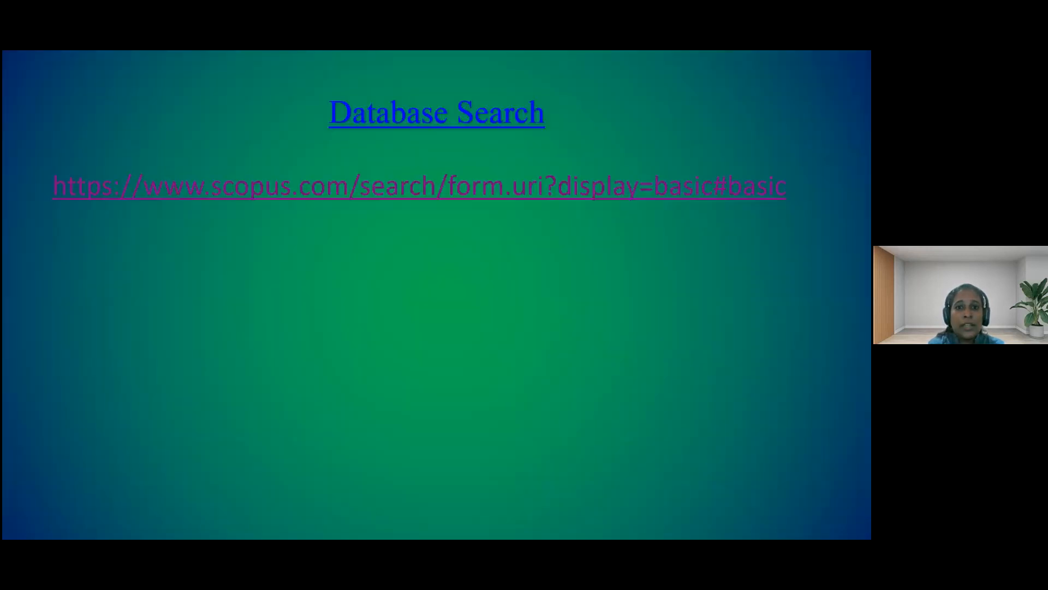
key(Escape)
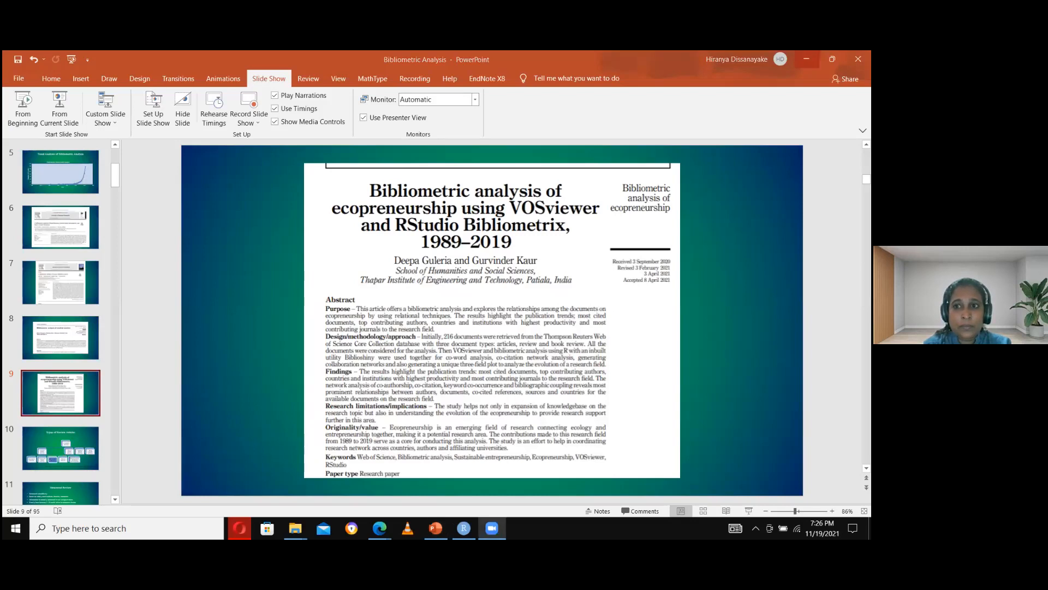
click(807, 59)
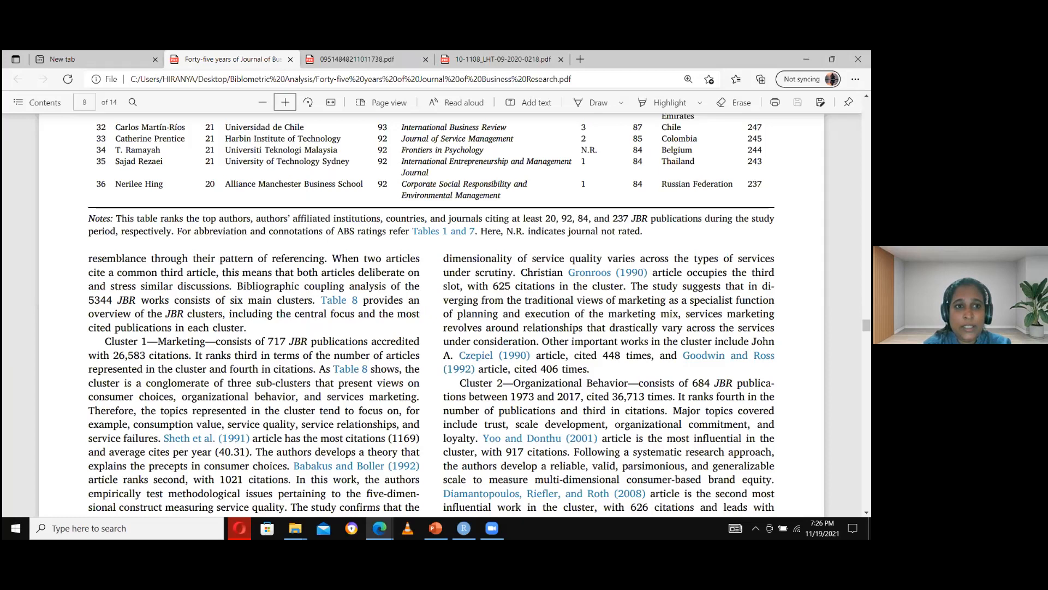
click(239, 528)
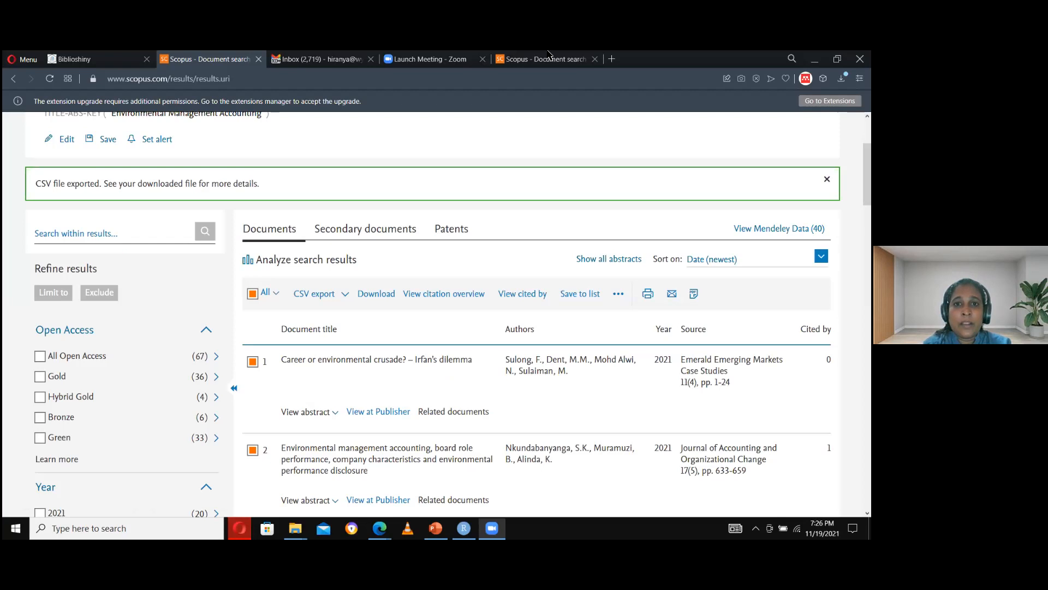
click(81, 59)
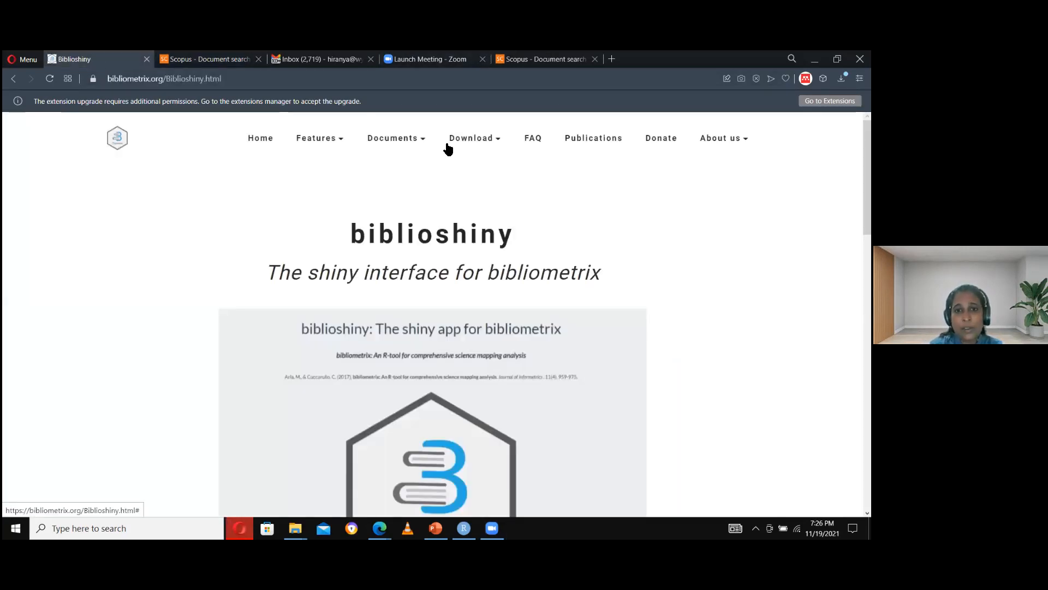
Step: Try to open the Stable Version download page of bibliometrix, and return to the Biblioshiny page
click(495, 143)
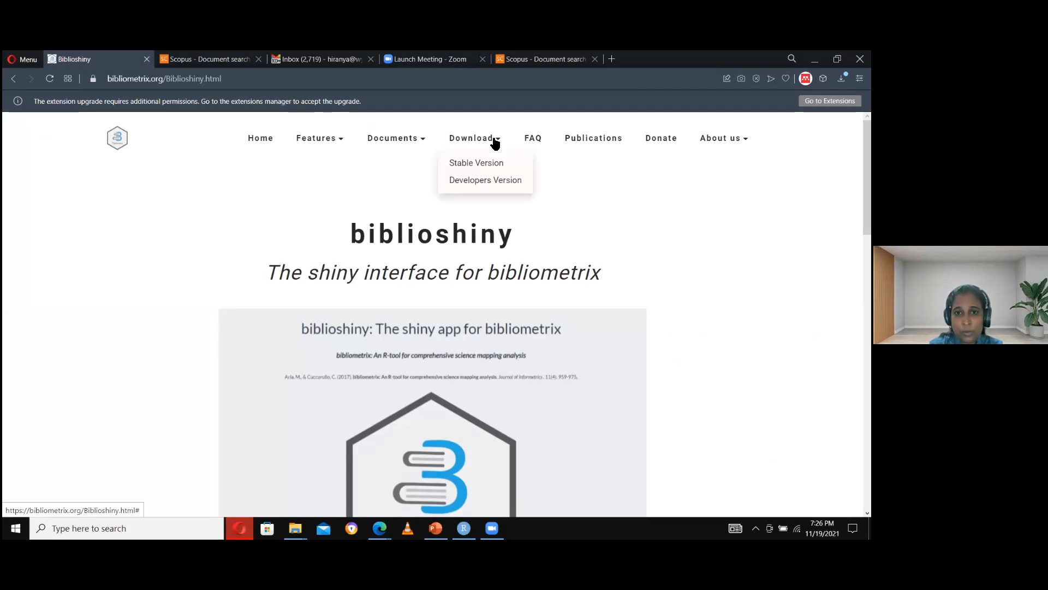
click(490, 163)
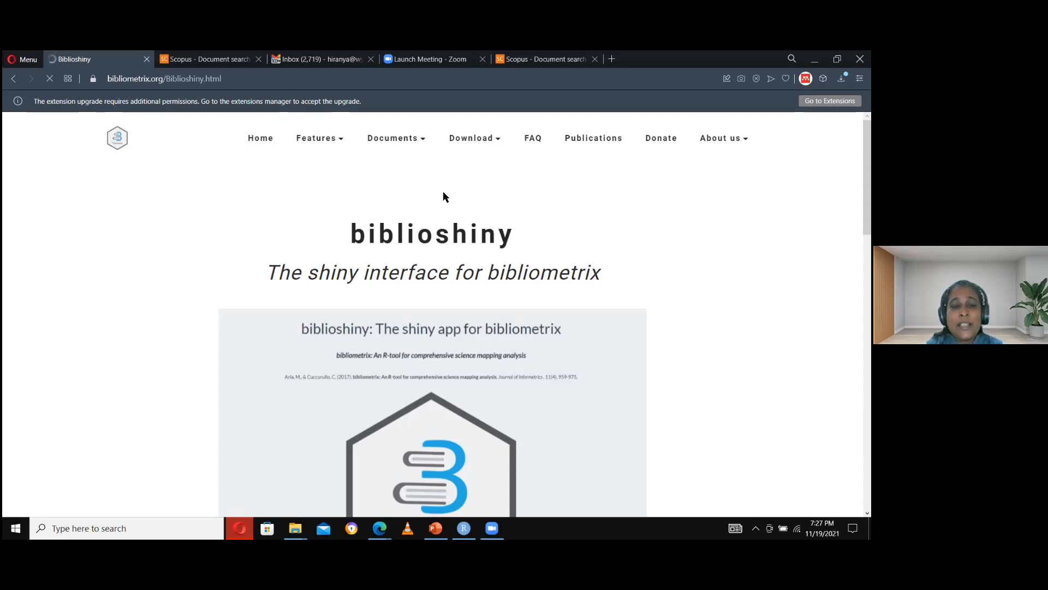
click(476, 146)
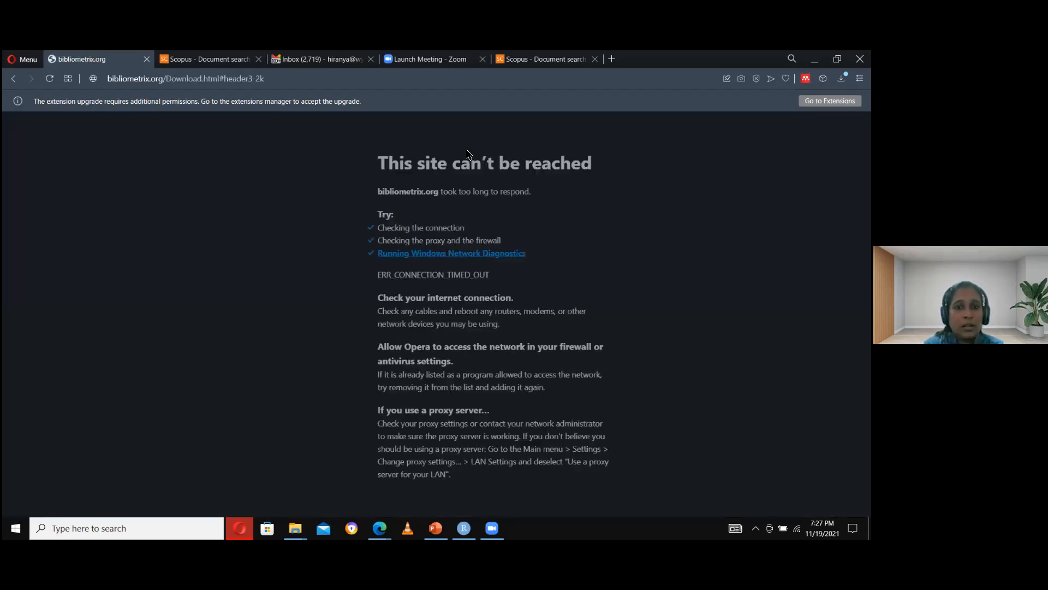
click(13, 79)
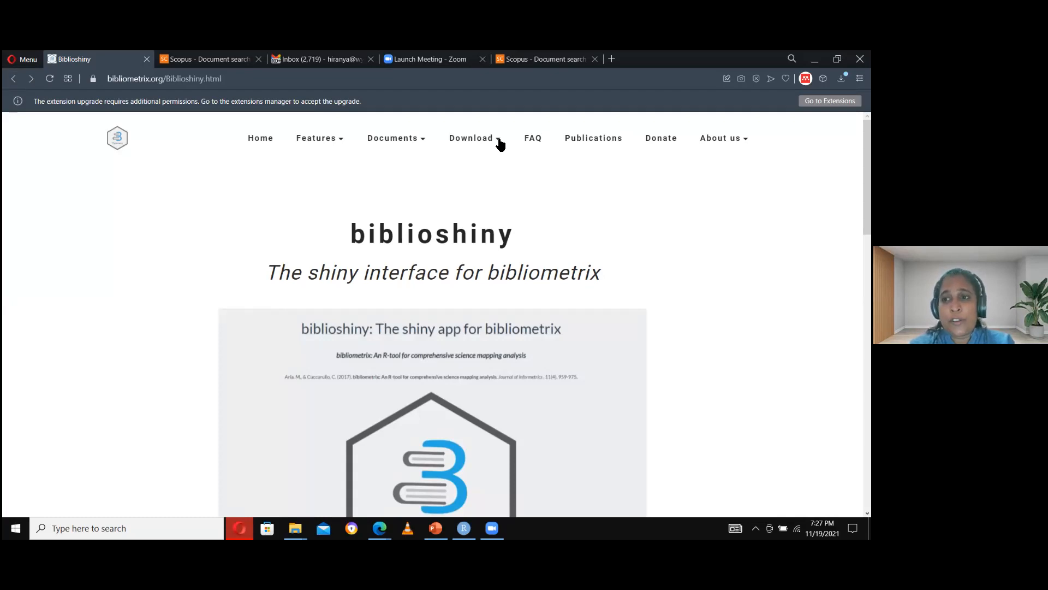
Step: Switch to RStudio and install the bibliometrix package by running install.packages("bibliometrix") in the console
click(463, 528)
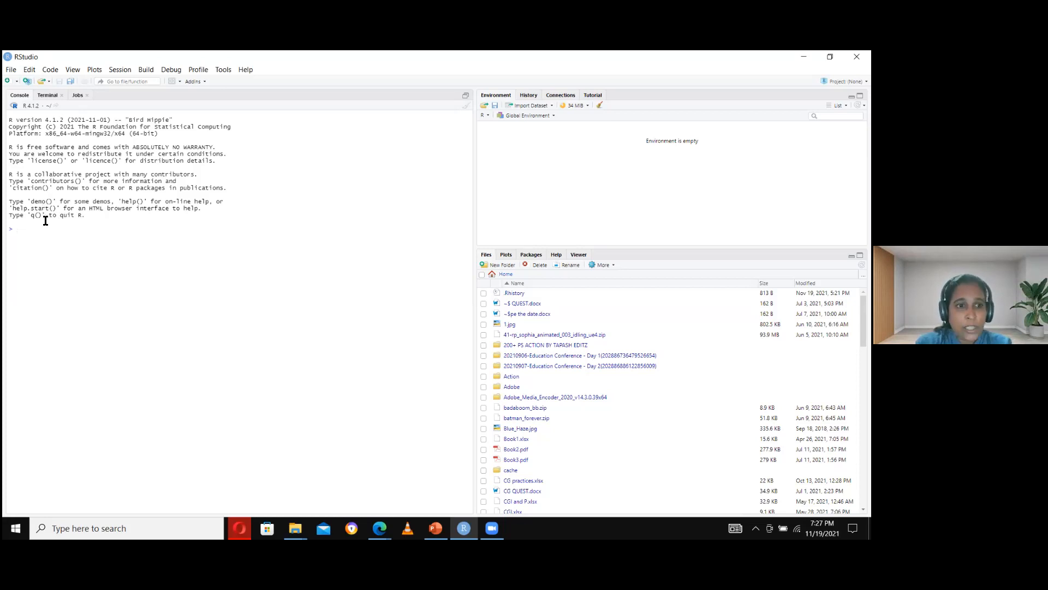
text(ns)
text(t)
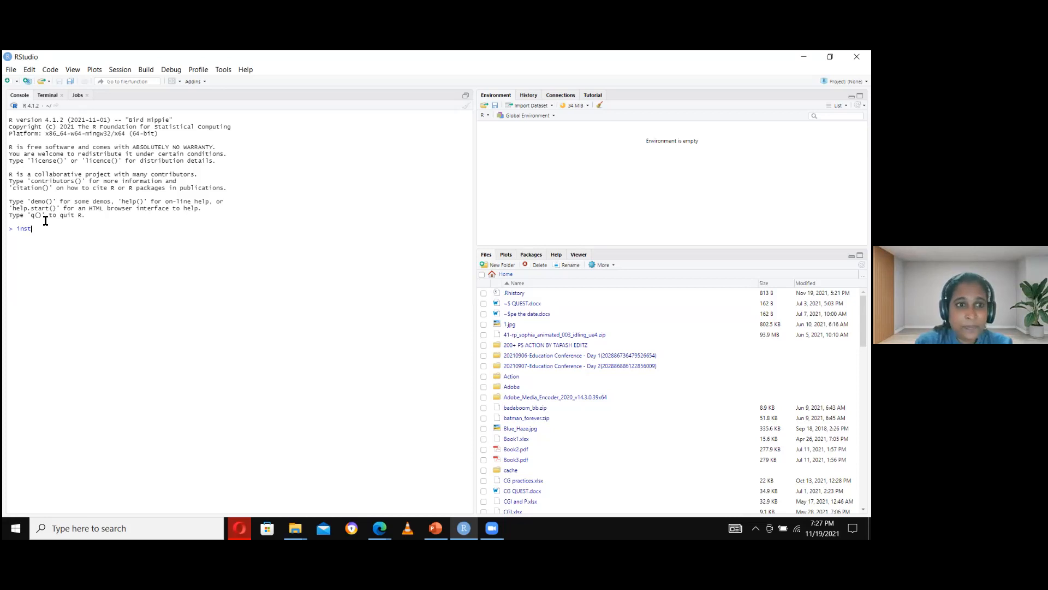
text(all.p)
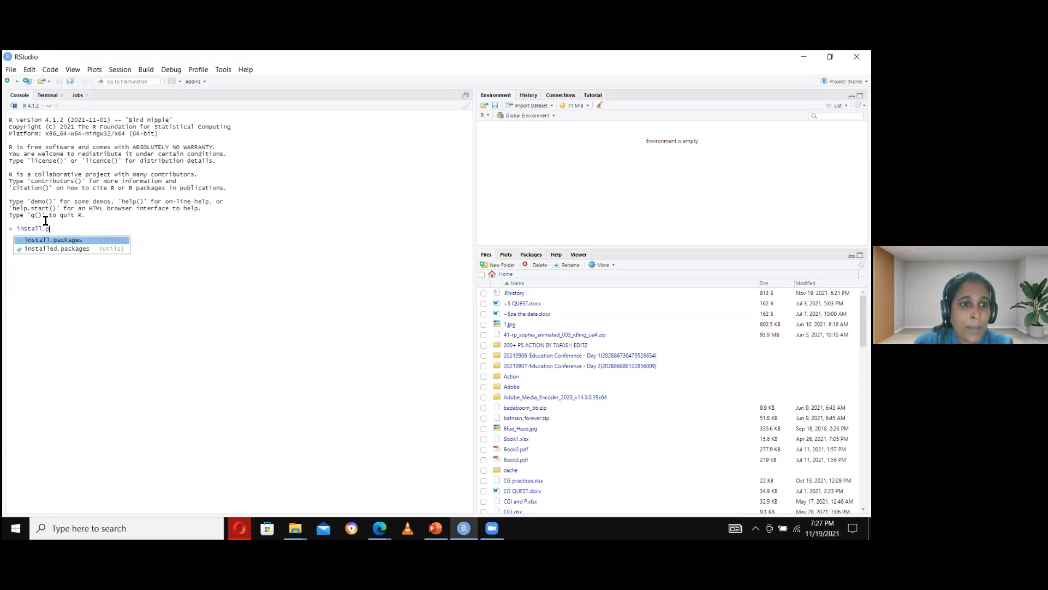
click(95, 238)
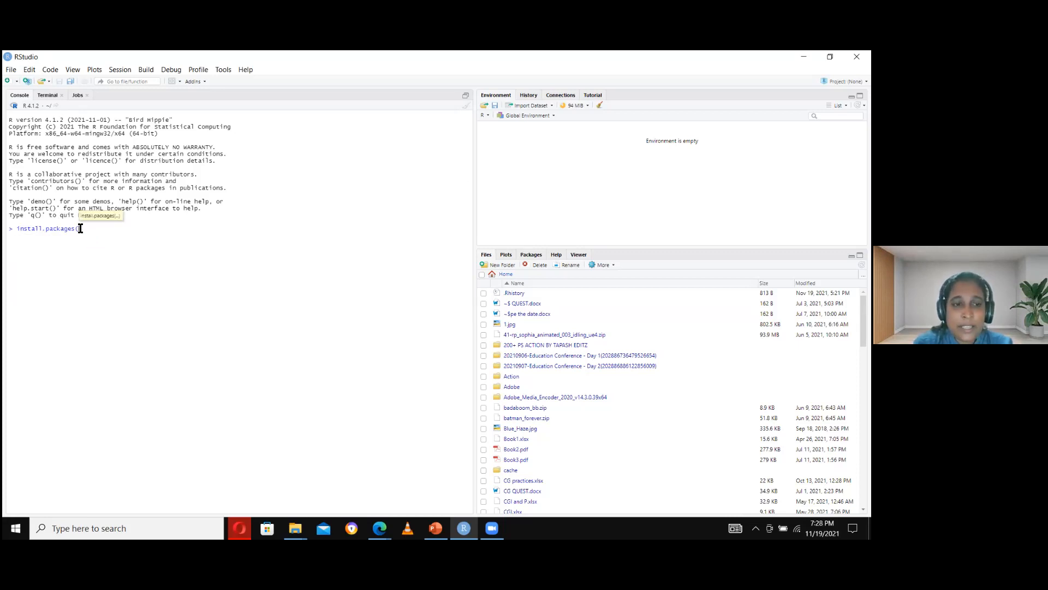
text("biblio)
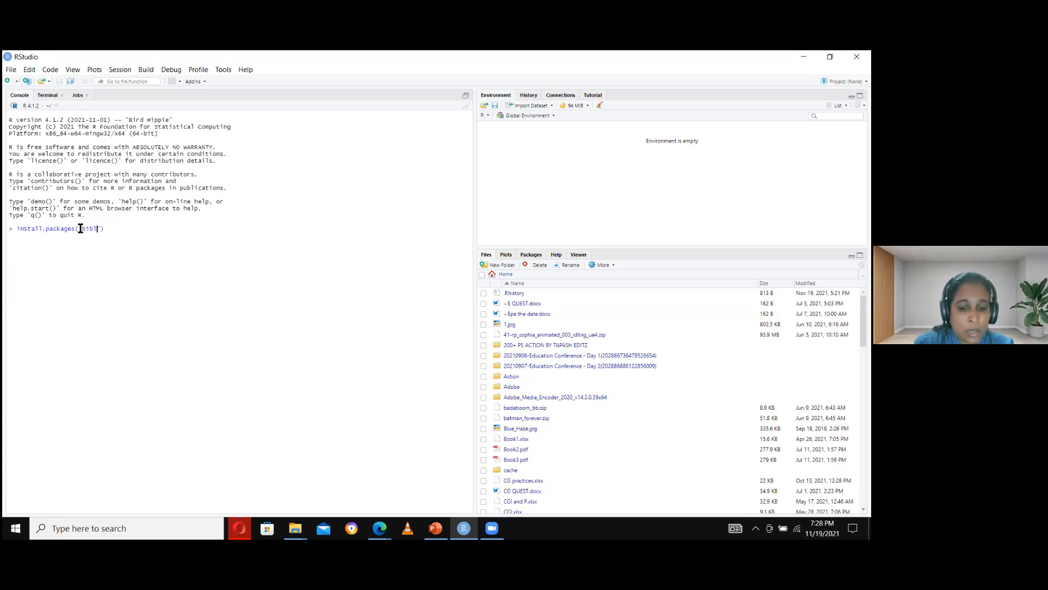
text(metri)
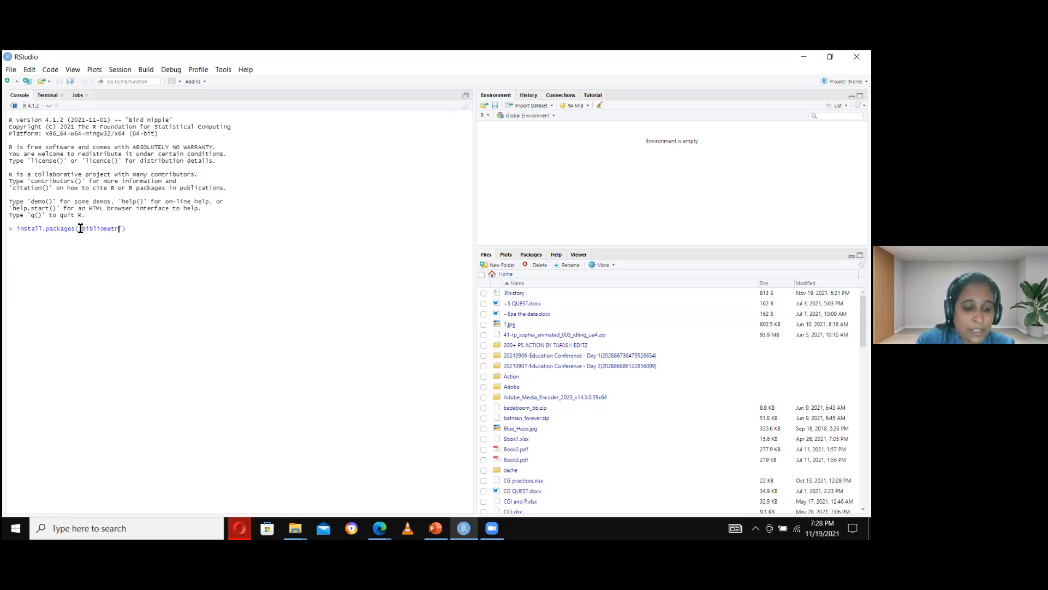
text(x)
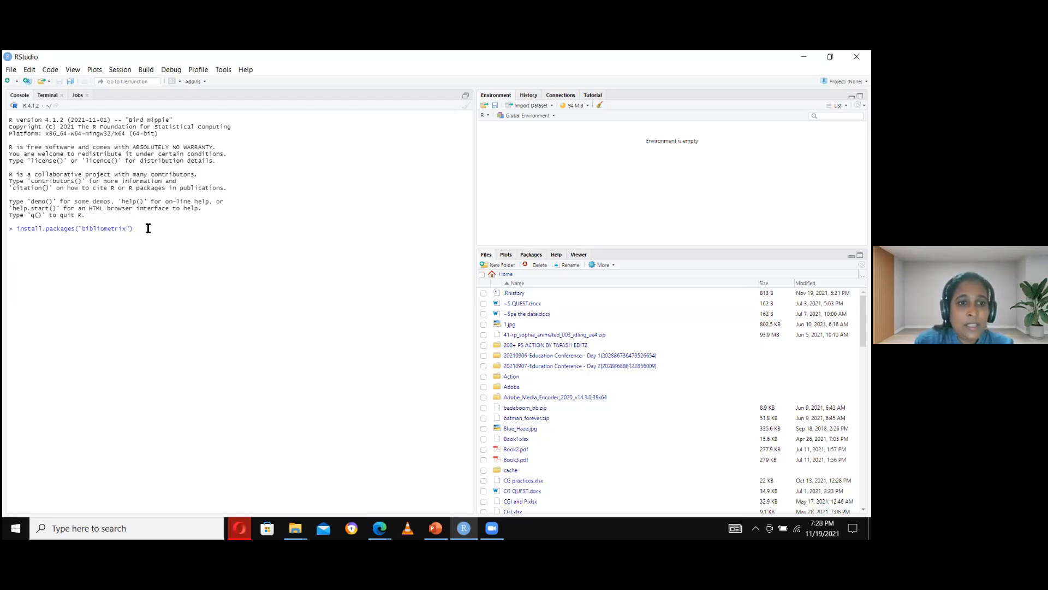
key(Return)
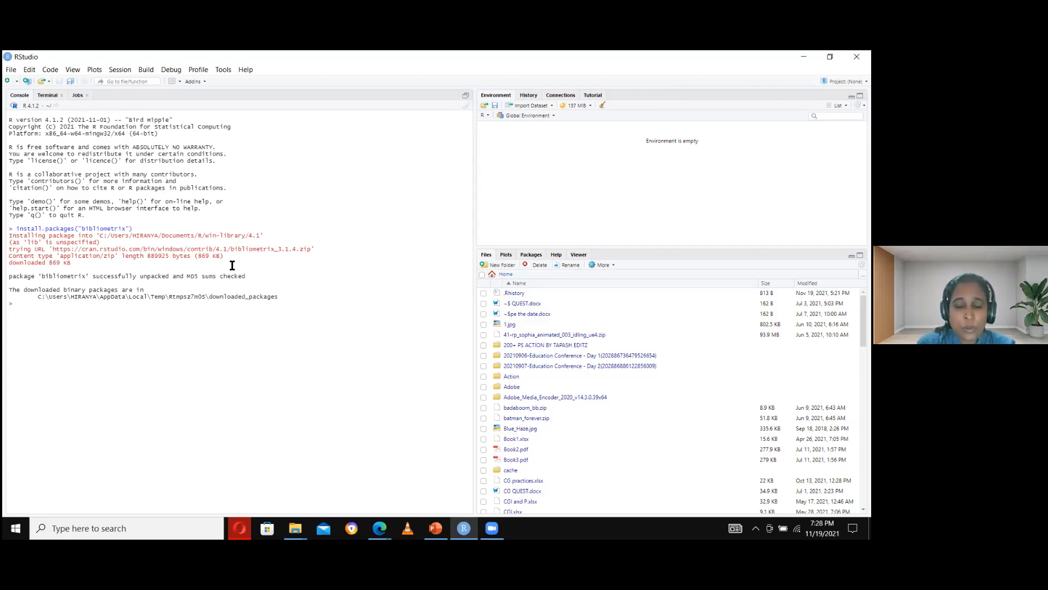
Step: Load the installed package by running library(bibliometrix) in the console
text(ibr)
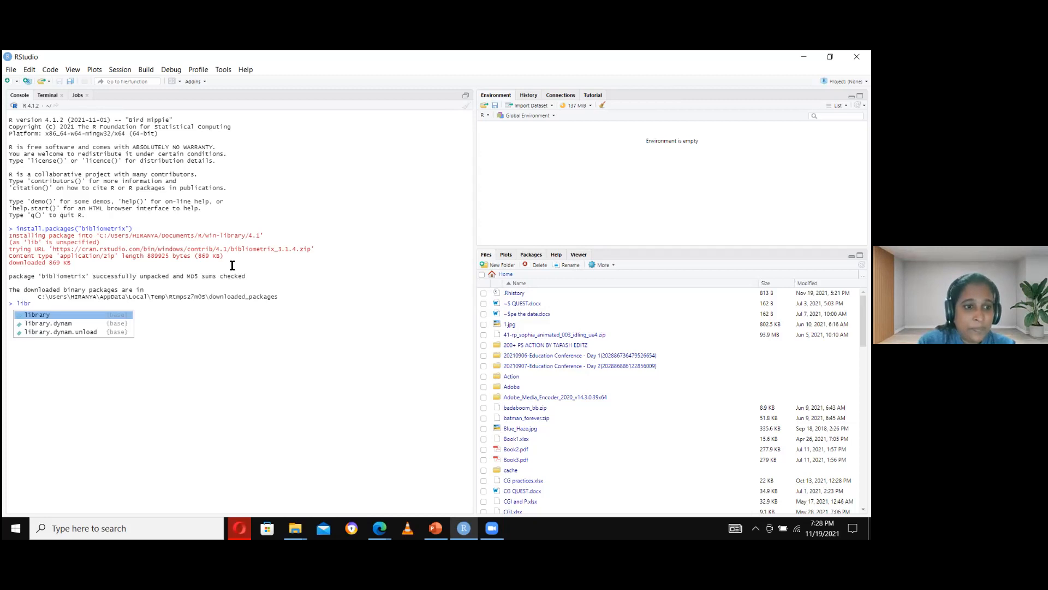
click(90, 314)
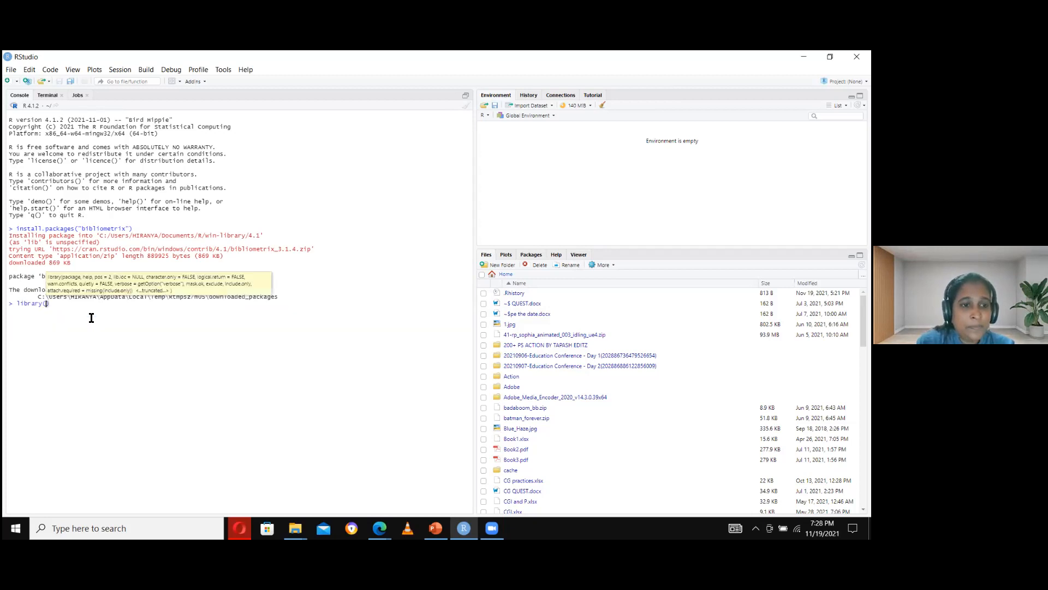
text(bibl)
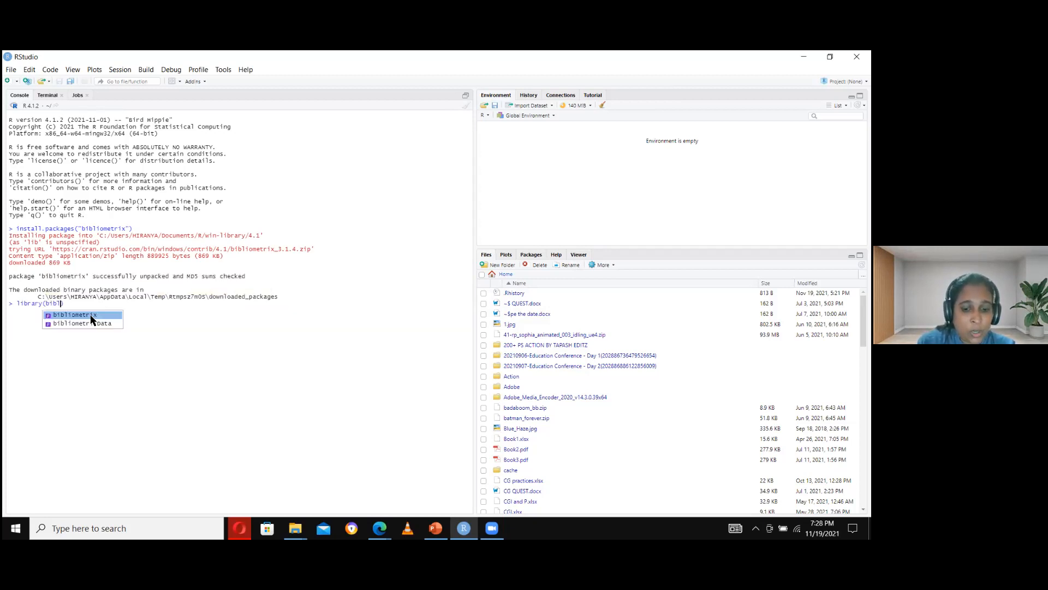
text(iom)
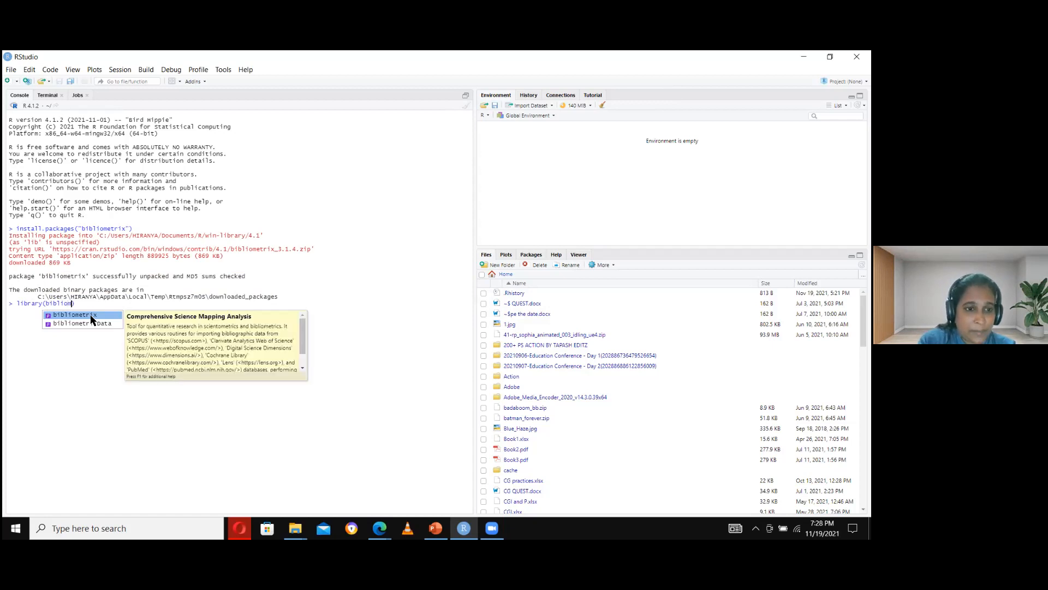
click(82, 315)
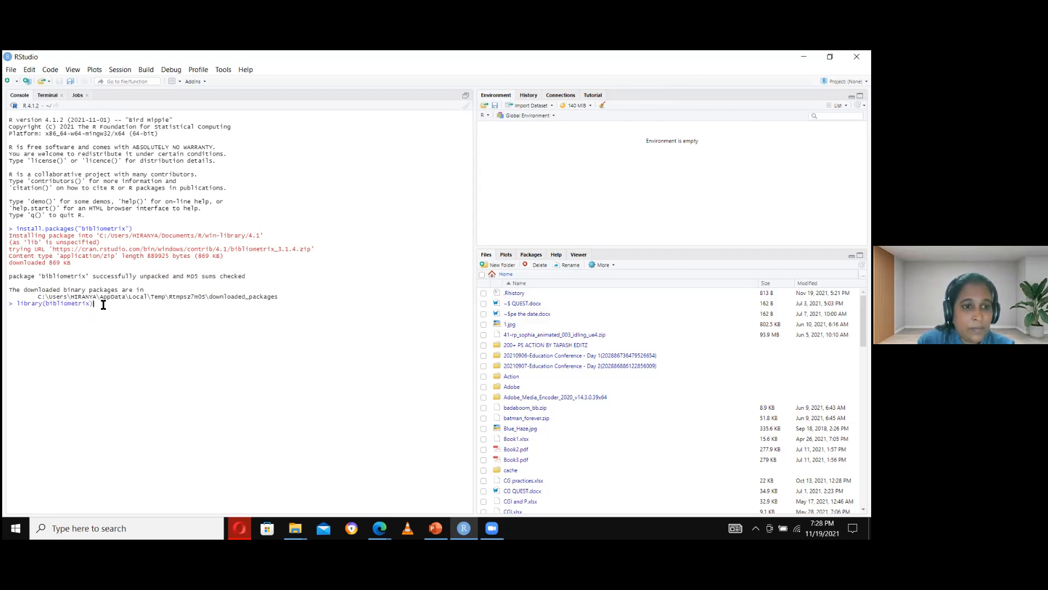
key(Return)
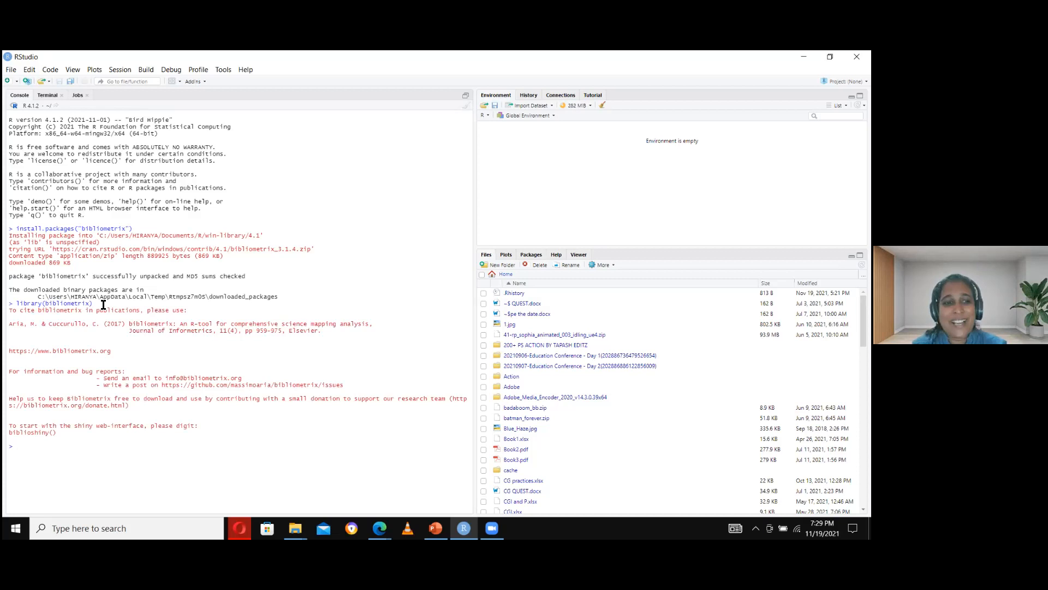
Step: Launch the shiny web interface by running biblioshiny() in the console
text(biblio)
double_click(70, 494)
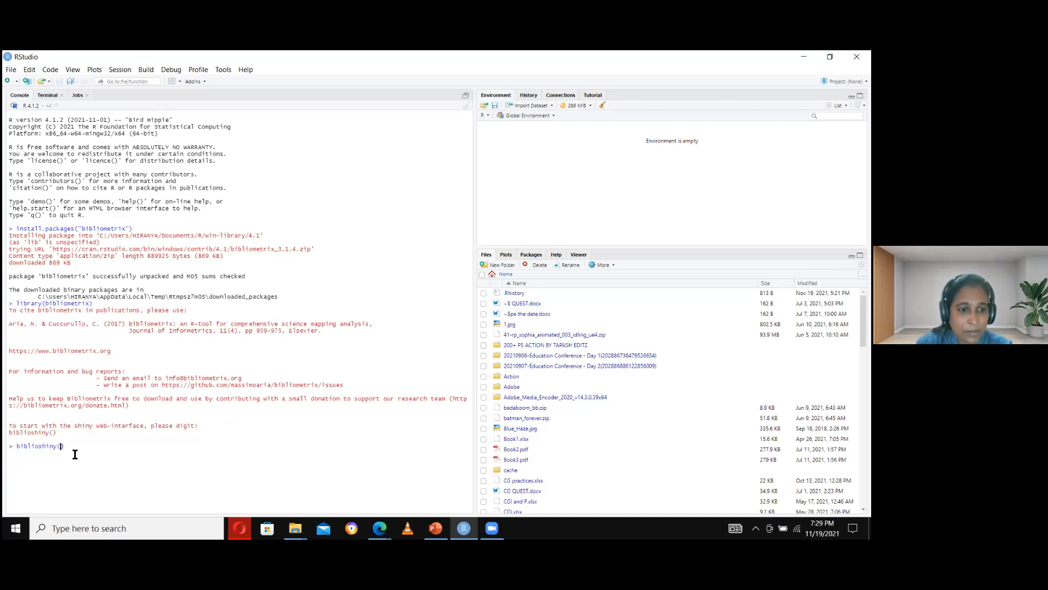
key(Return)
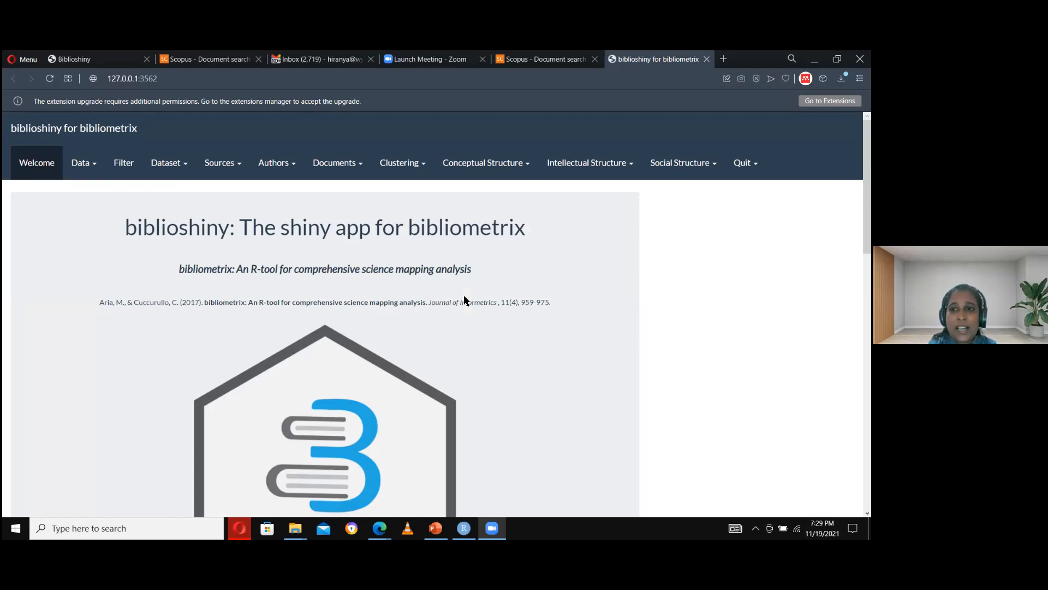
Step: Set up a data import of raw files with Scopus as the database
click(85, 166)
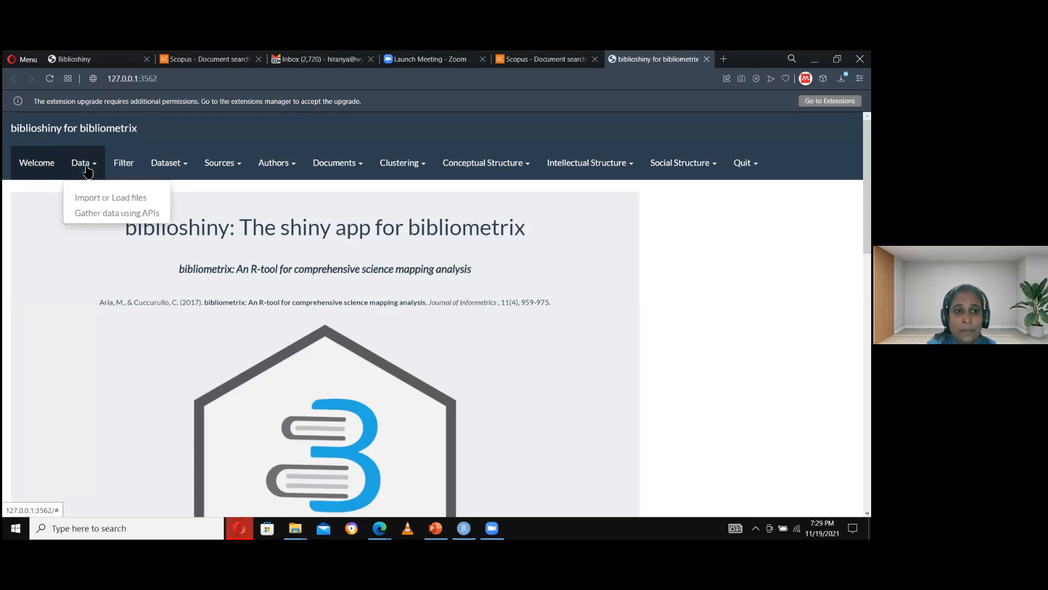
click(107, 199)
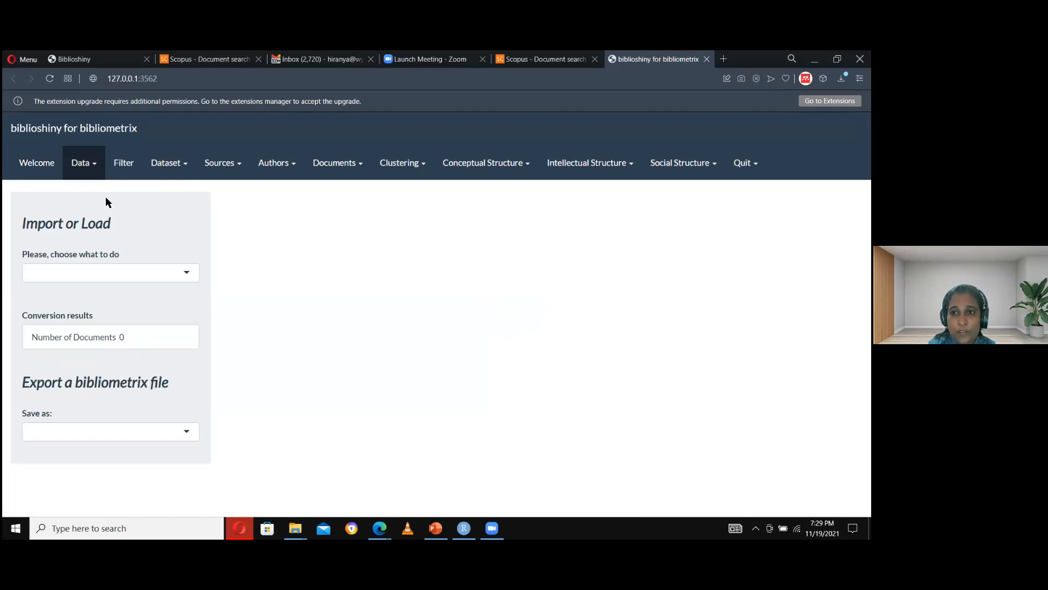
click(164, 276)
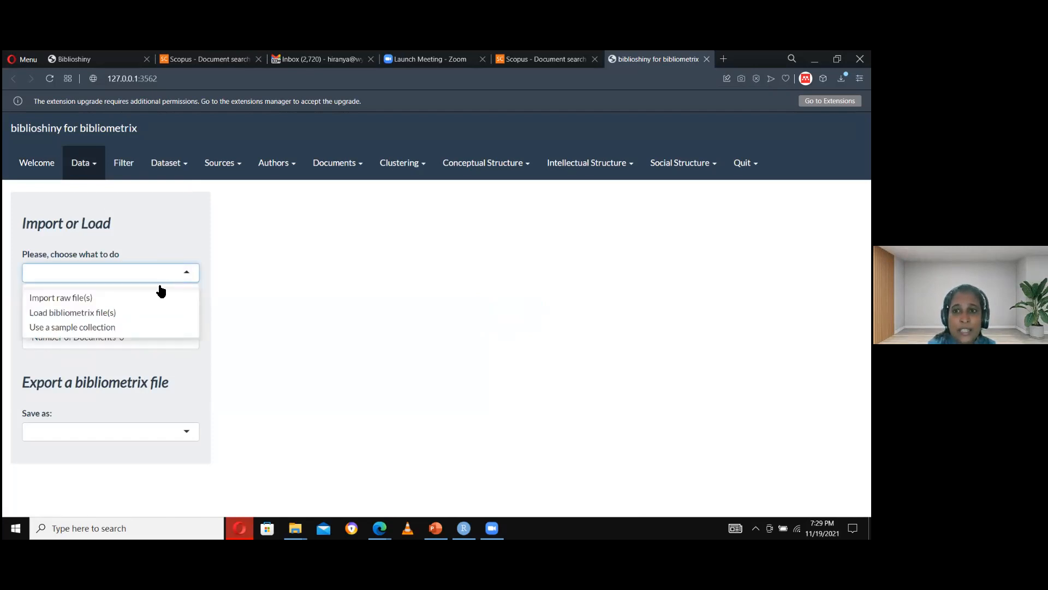
click(149, 296)
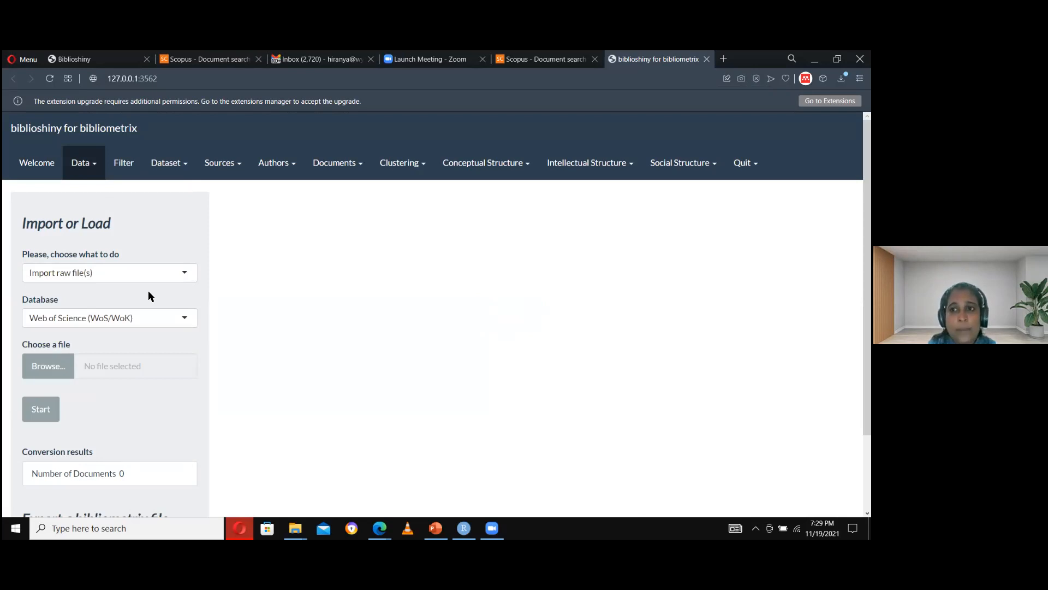
click(178, 316)
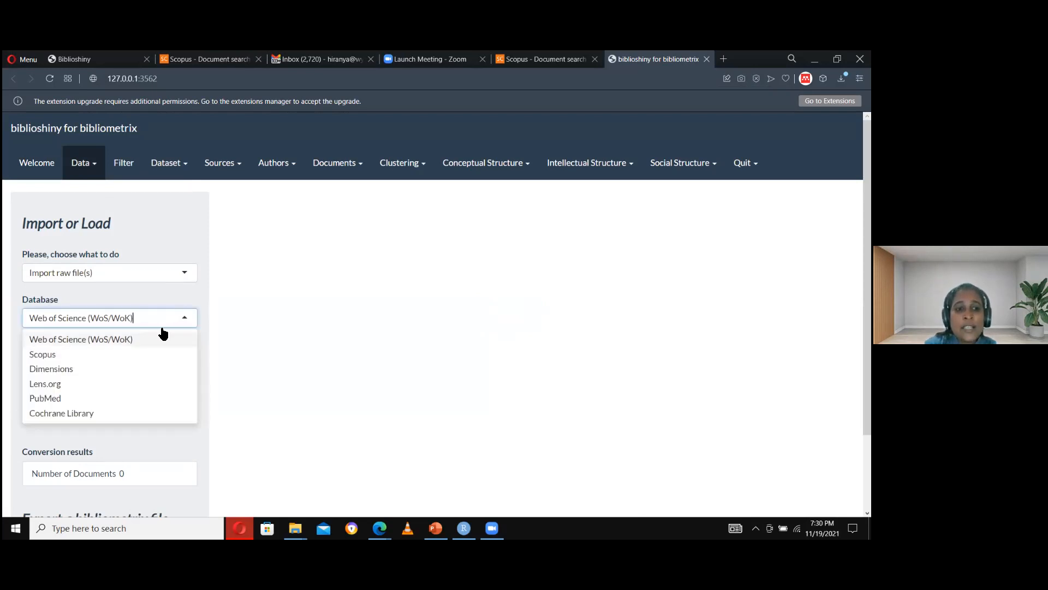
click(91, 355)
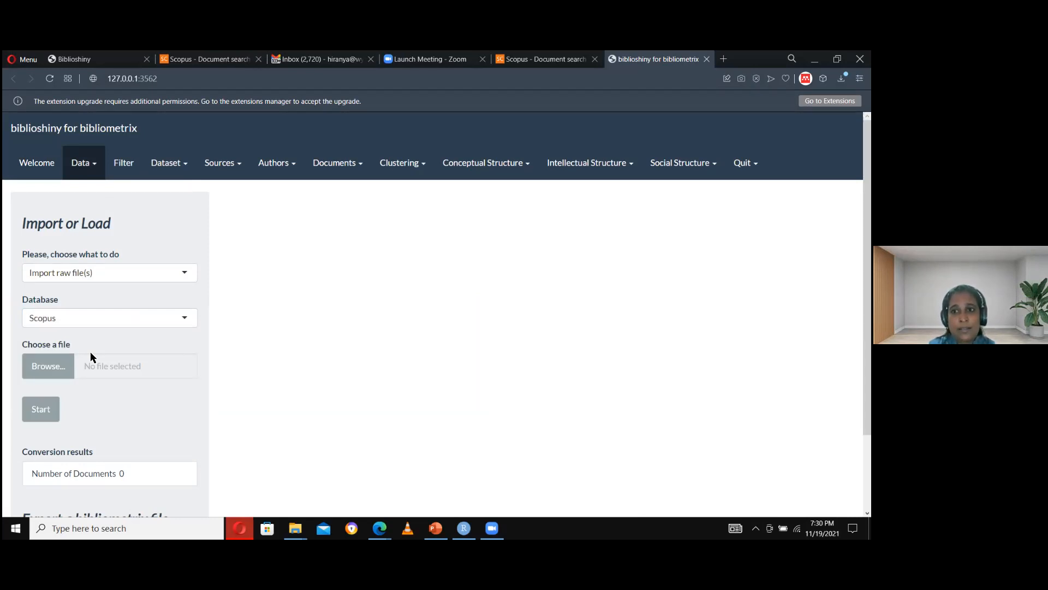
Step: Upload the downloaded file scopus (14).csv and start its conversion
click(54, 370)
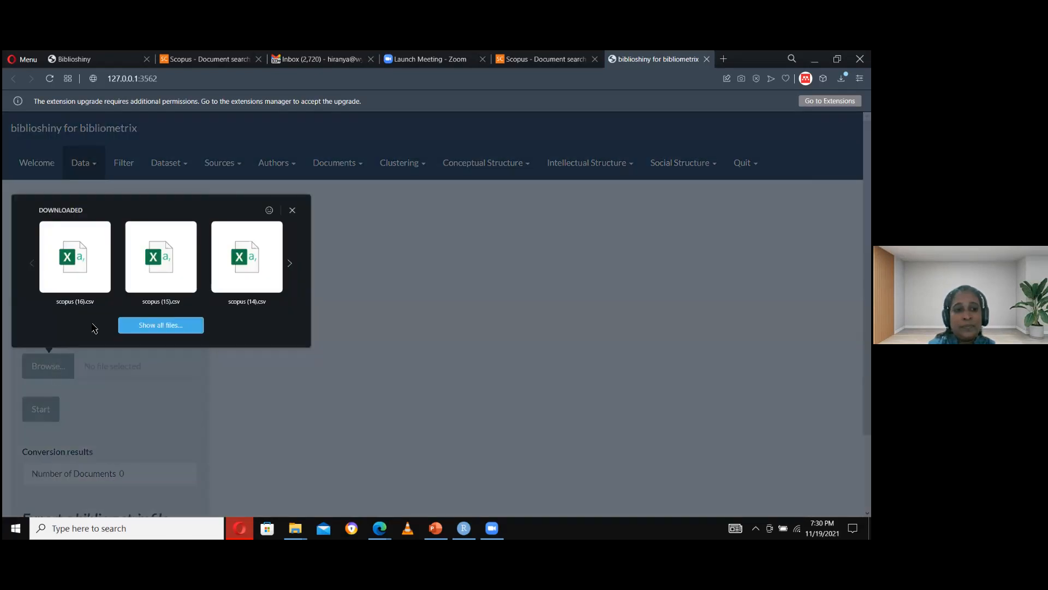
click(234, 267)
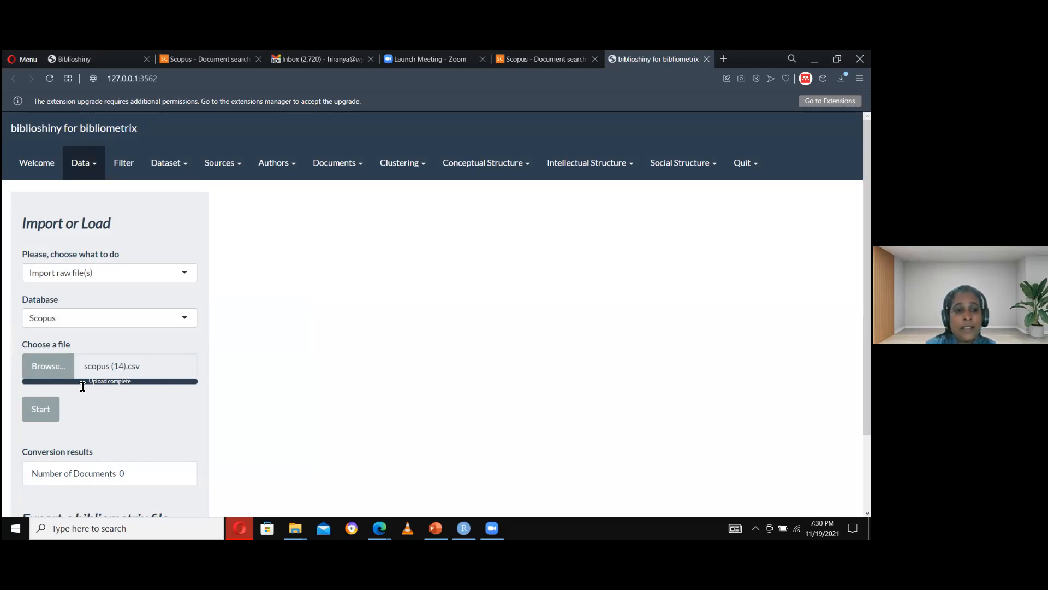
click(40, 409)
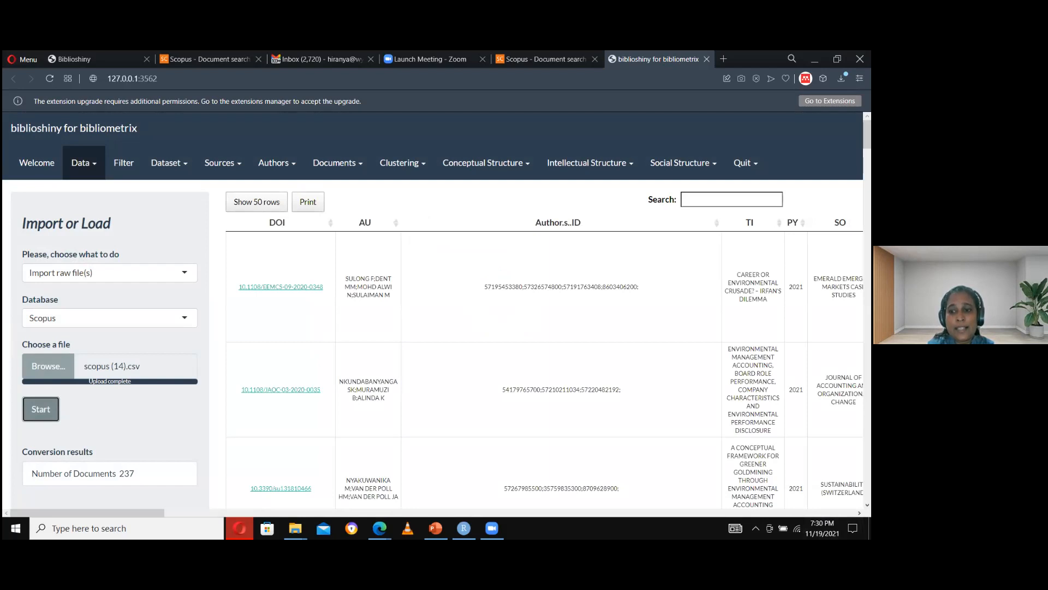
Step: Look across the imported records table as far as the funding text columns, and return to its first columns
click(860, 513)
drag(859, 512, 860, 512)
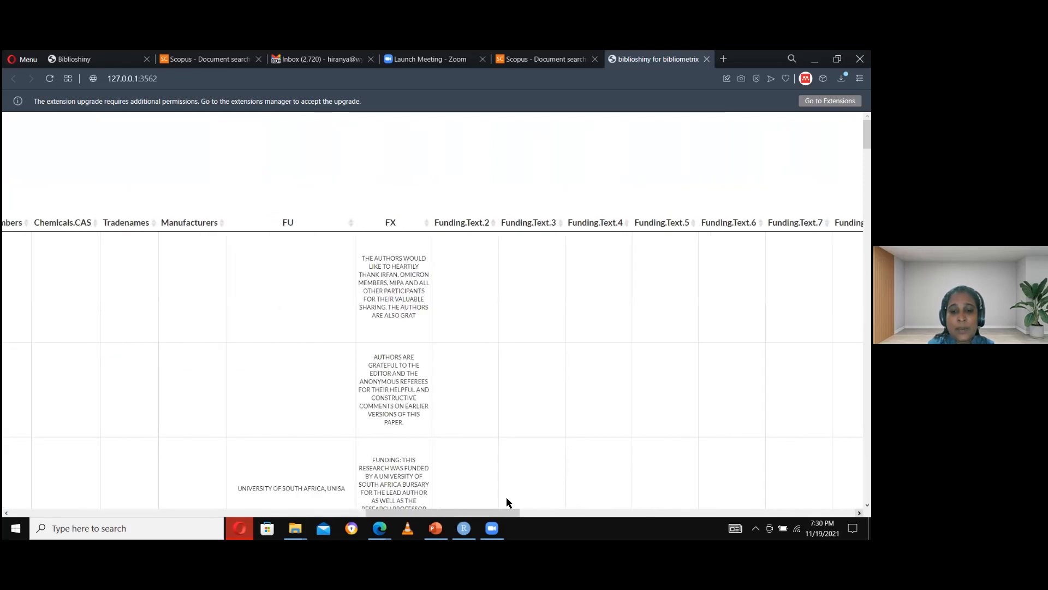
drag(488, 513, 129, 520)
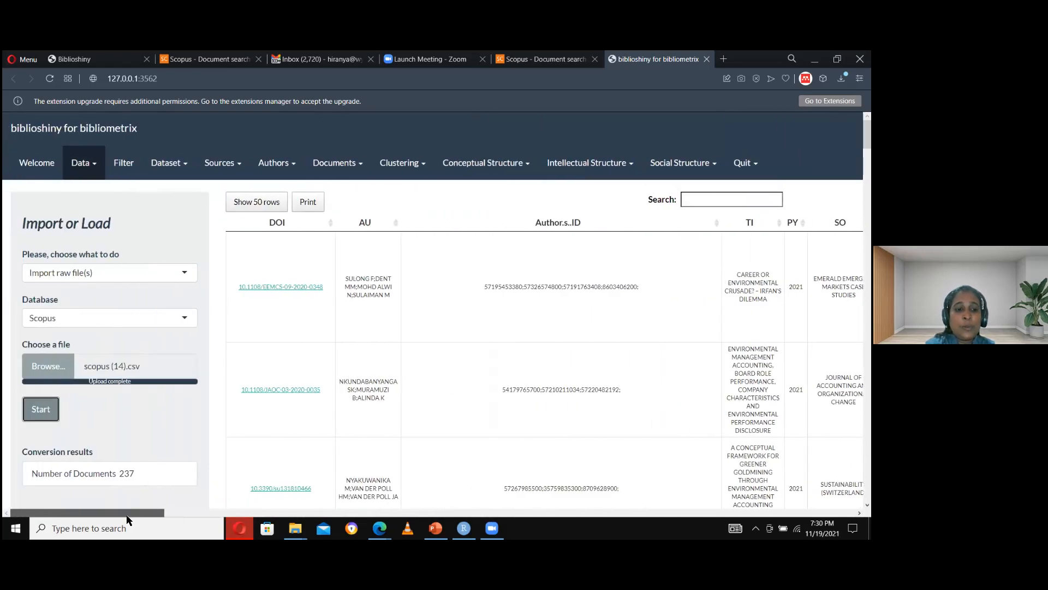
Step: View the filter options for the collection, and review the dataset's Main Information table from timespan down to the collaboration index
click(130, 171)
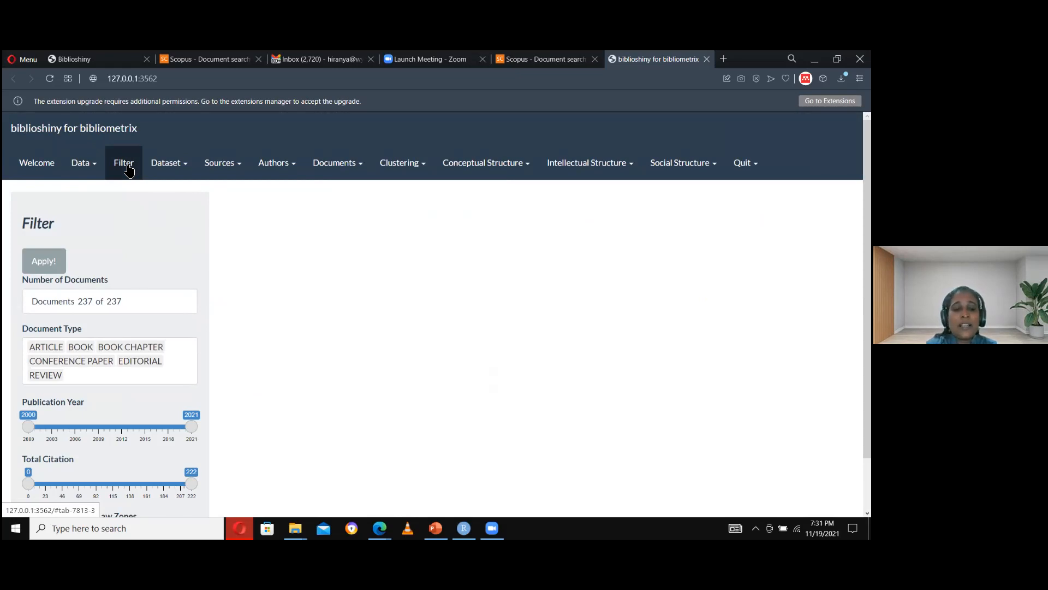
click(172, 165)
click(189, 198)
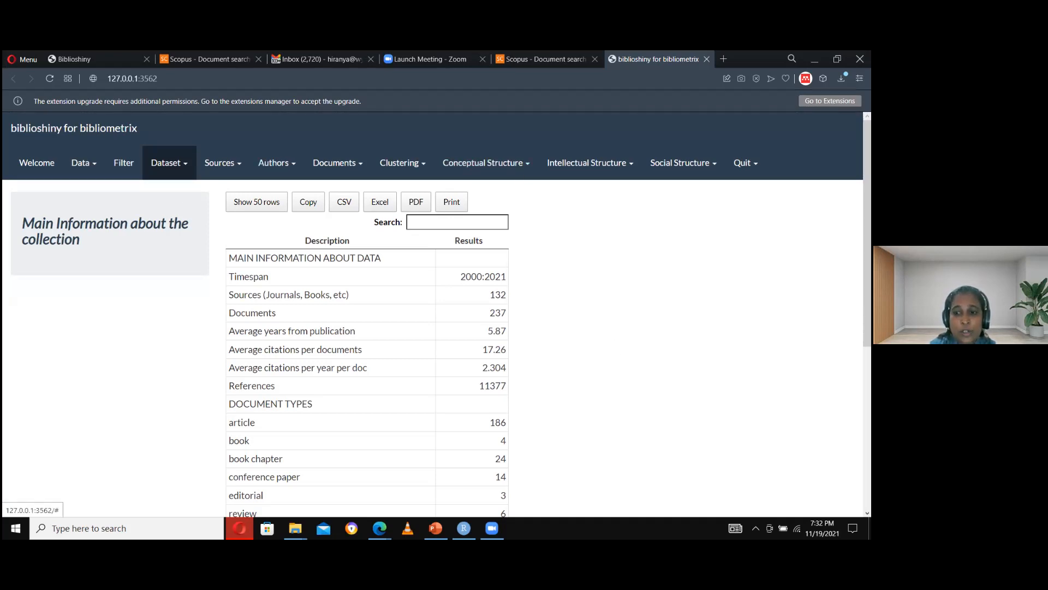
scroll(437, 305, down, 5)
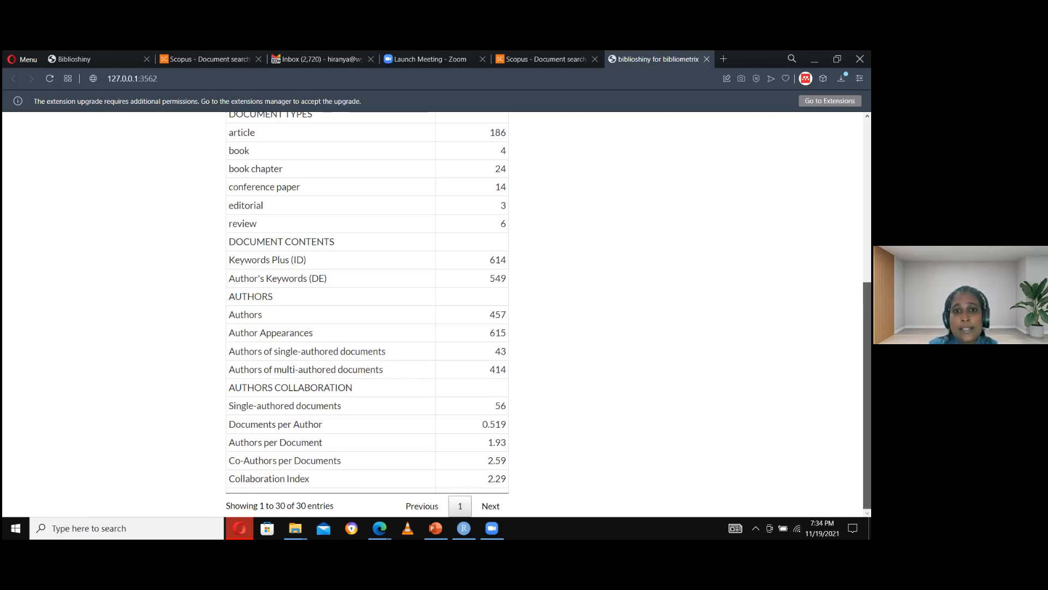
scroll(437, 314, up, 5)
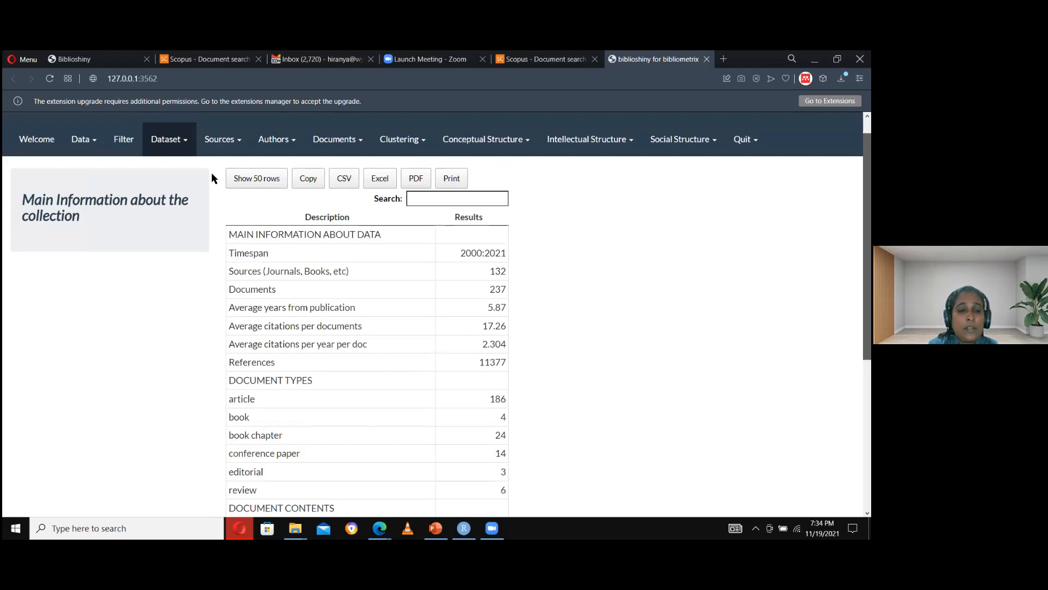
Step: Show the dataset's Annual Scientific Production plot and inspect the yearly document counts along its curve
click(175, 140)
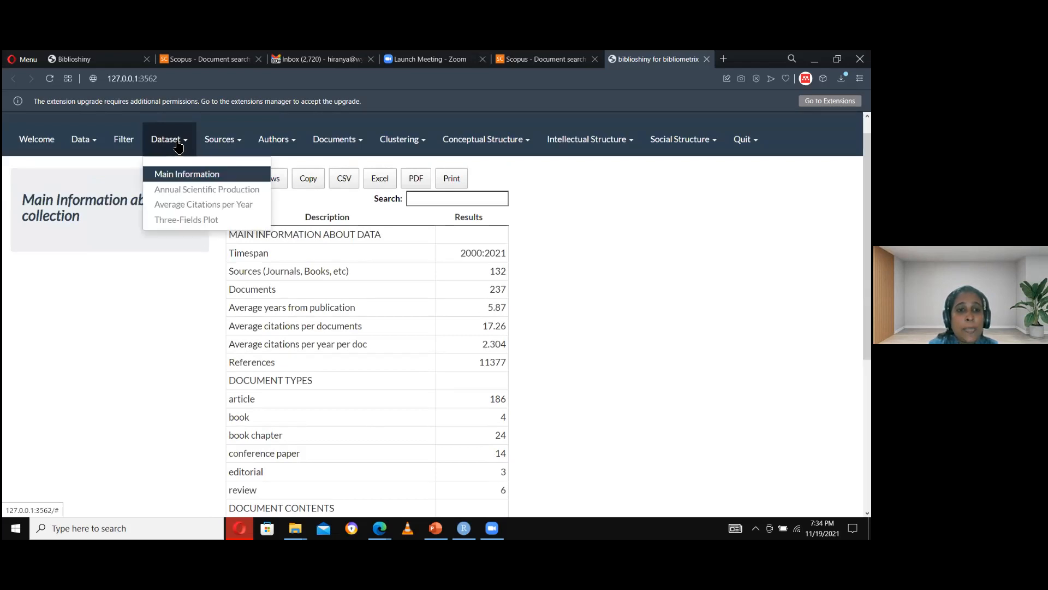
click(192, 189)
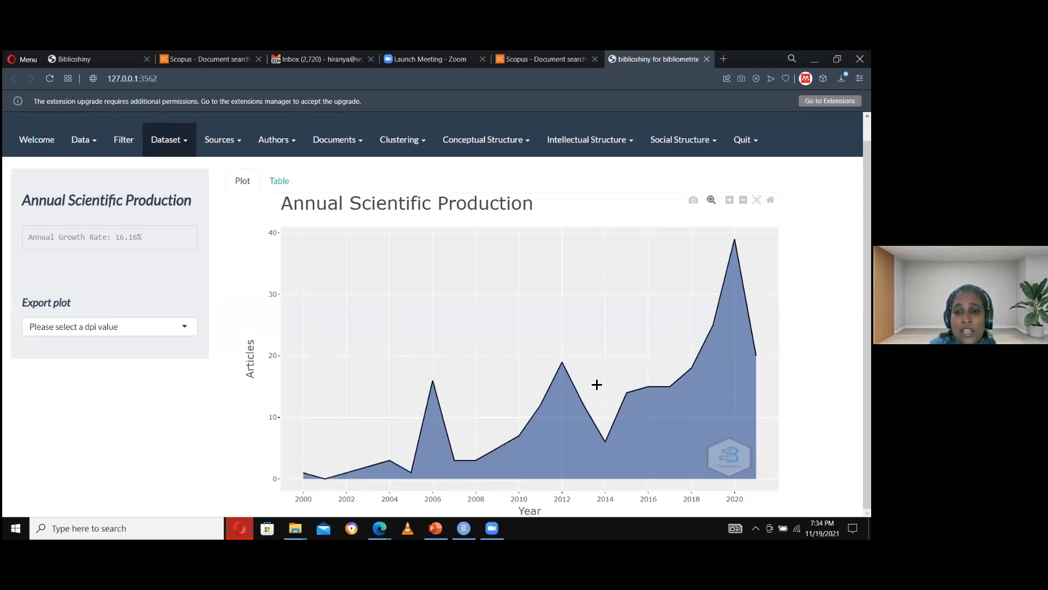
mouse_move(395, 472)
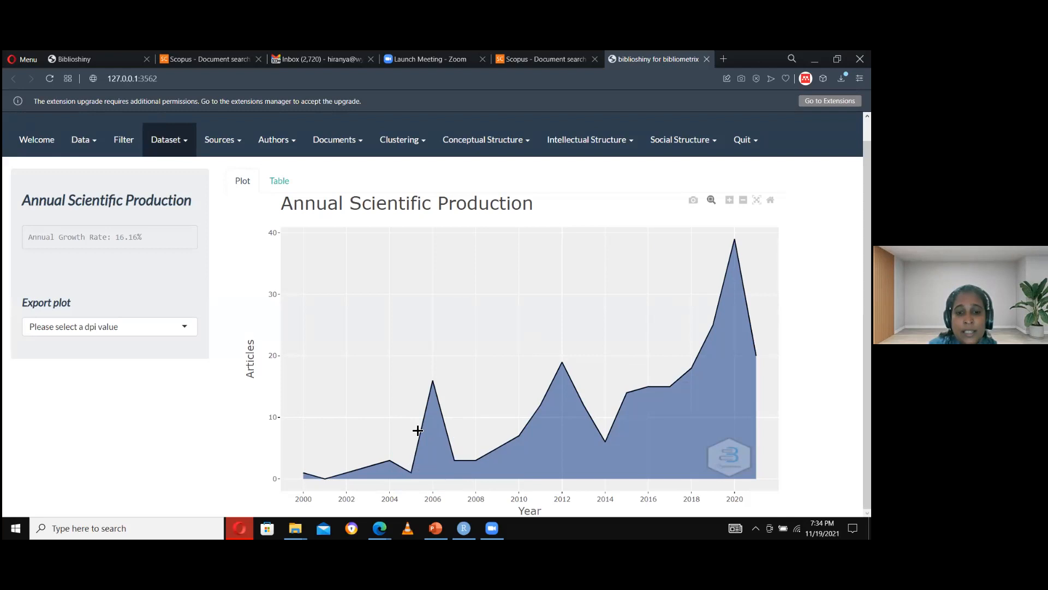
mouse_move(432, 381)
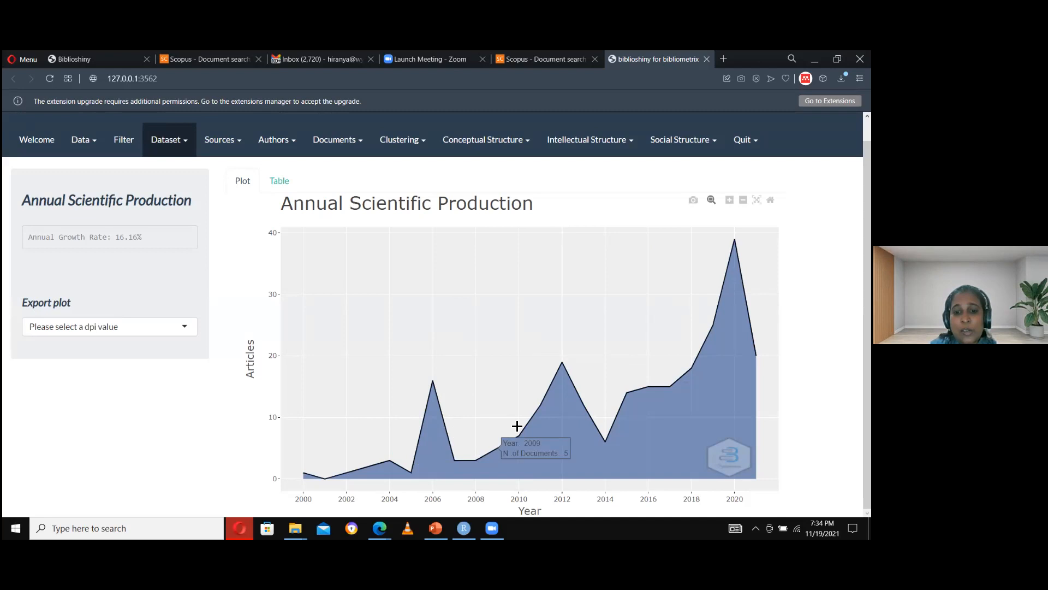
Step: Inspect the annual document counts along the production curve from 2012 through 2014 to the 2020 peak
mouse_move(562, 367)
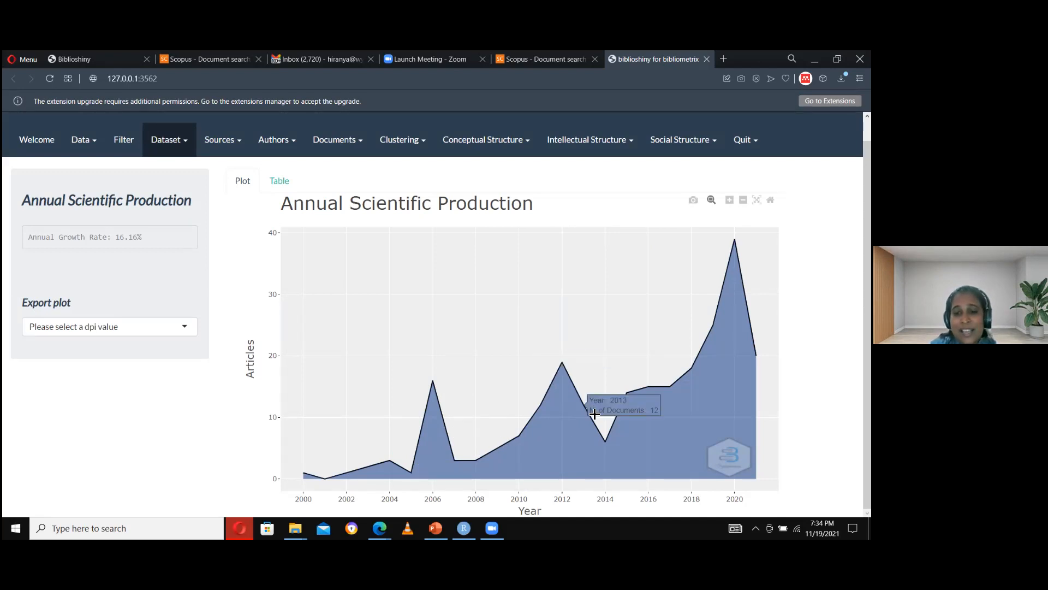
mouse_move(609, 431)
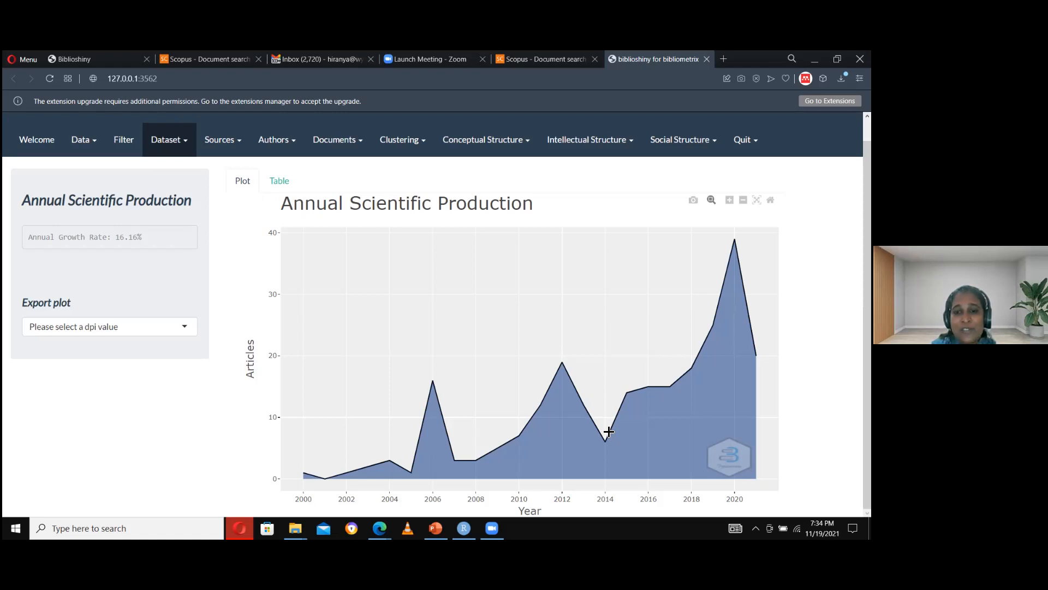
mouse_move(641, 391)
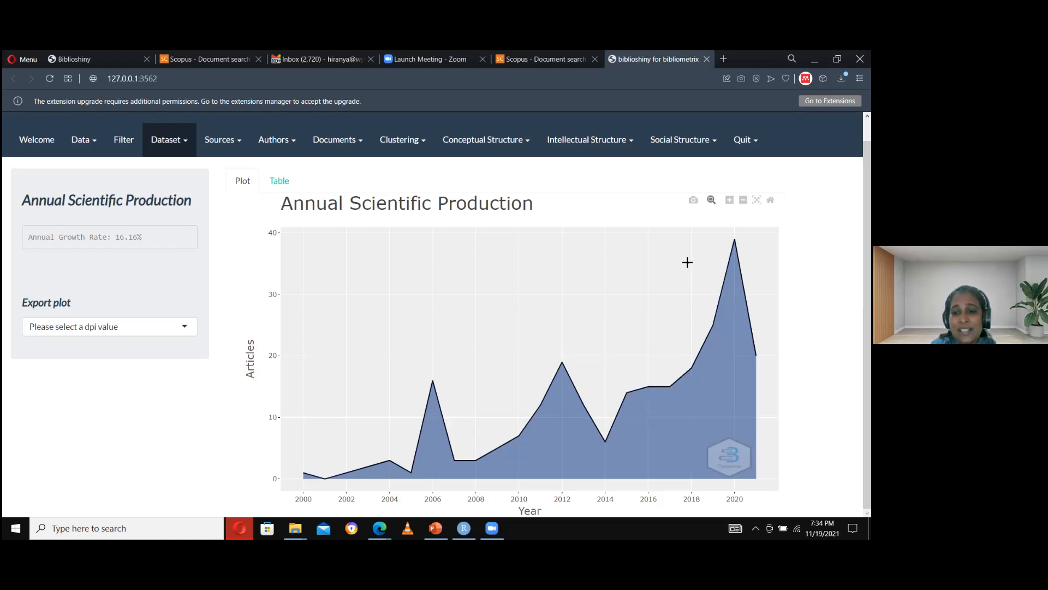
mouse_move(689, 247)
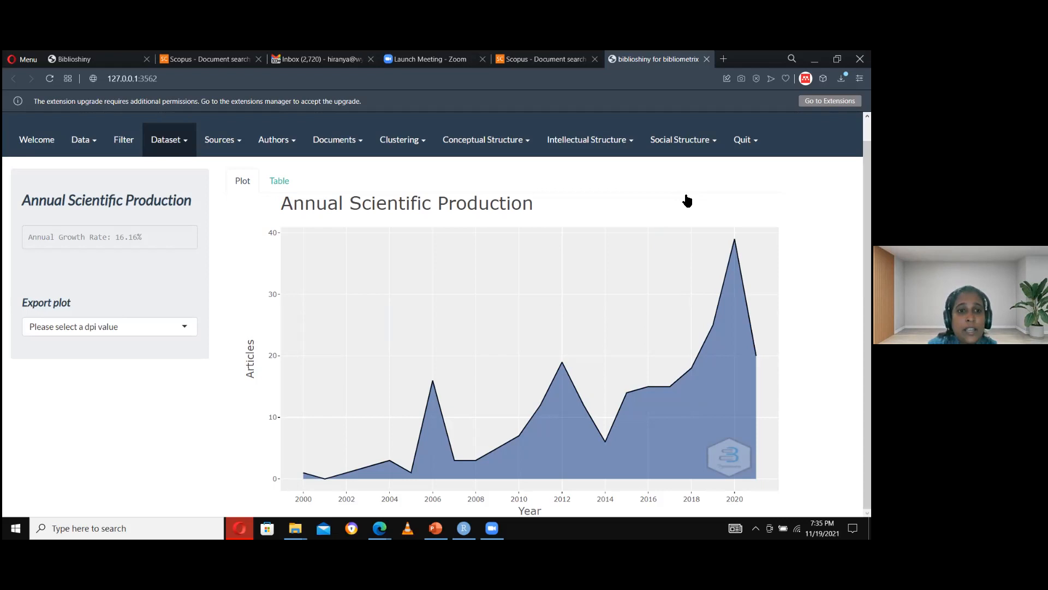
Step: Show the dataset's Average Citations per Year plot and inspect its 2002 and 2018 peaks
click(170, 140)
click(220, 209)
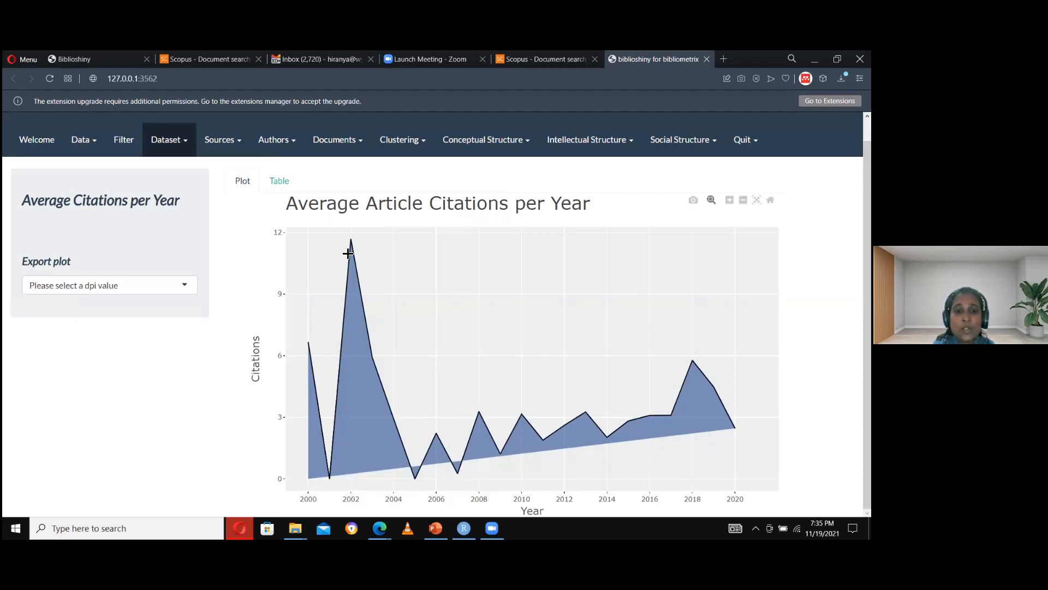
mouse_move(357, 244)
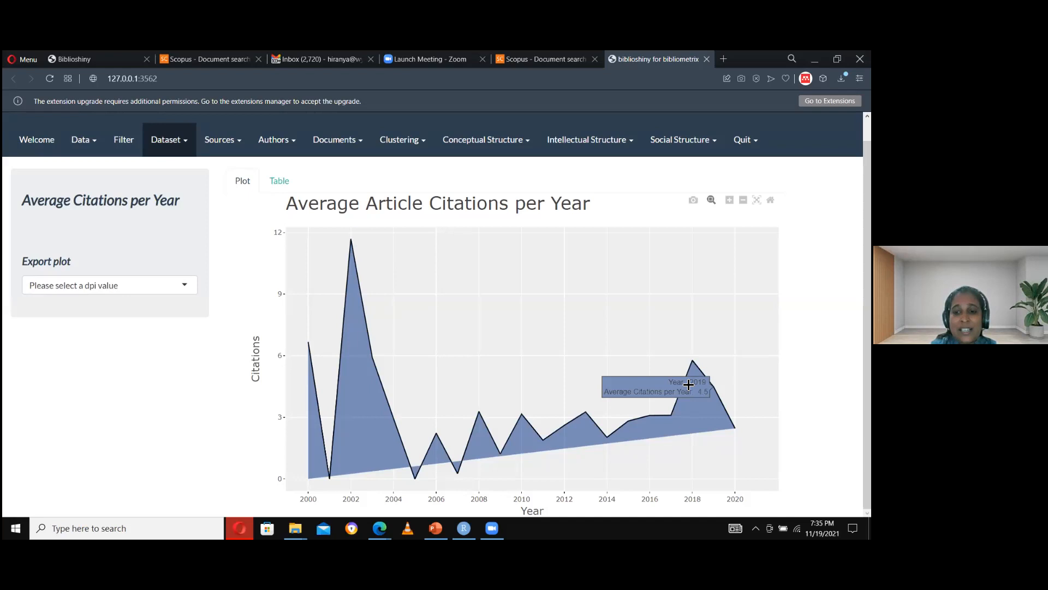
mouse_move(694, 369)
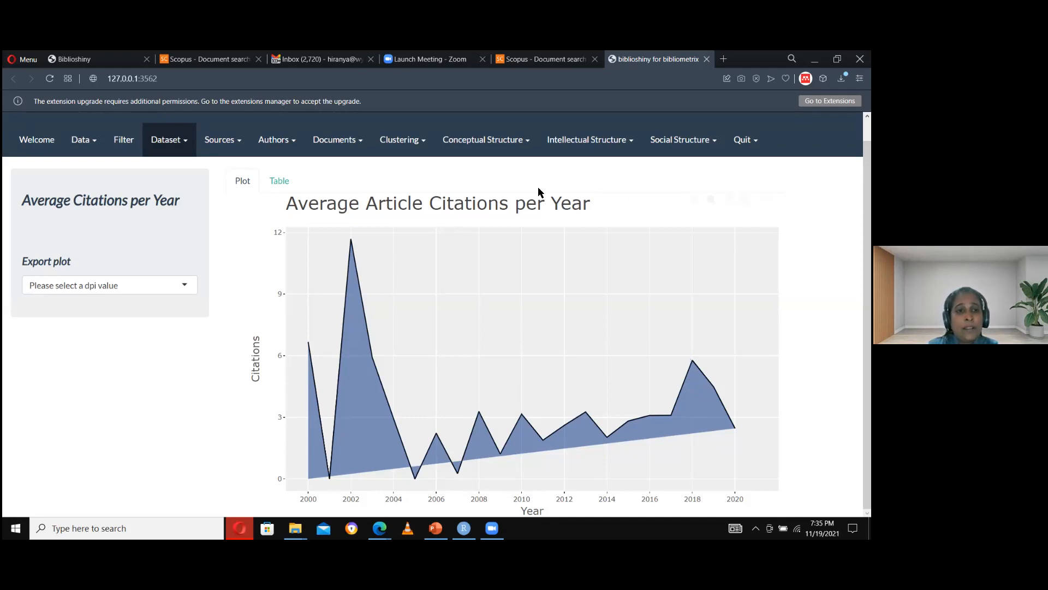
Step: Generate the dataset's Three-Fields Plot with References, Authors and Keywords as left, middle and right fields, 20 items each
click(190, 149)
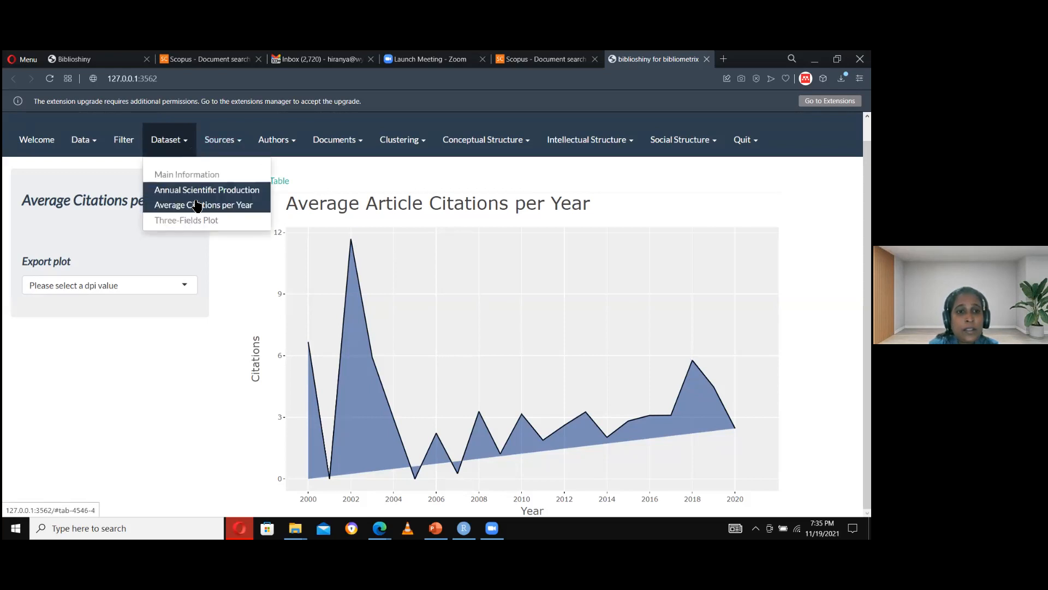
click(208, 220)
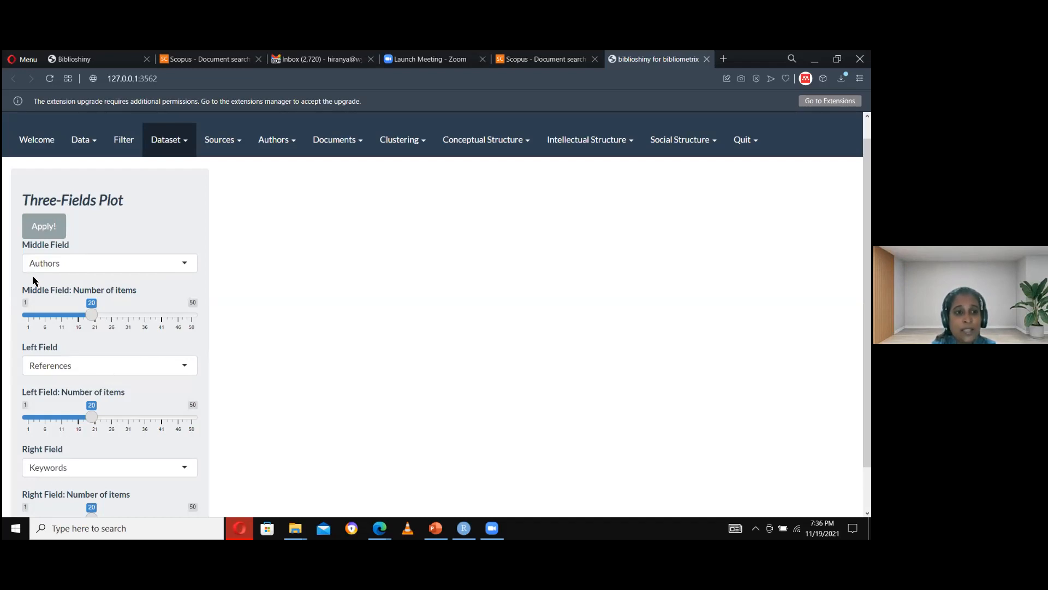
click(52, 226)
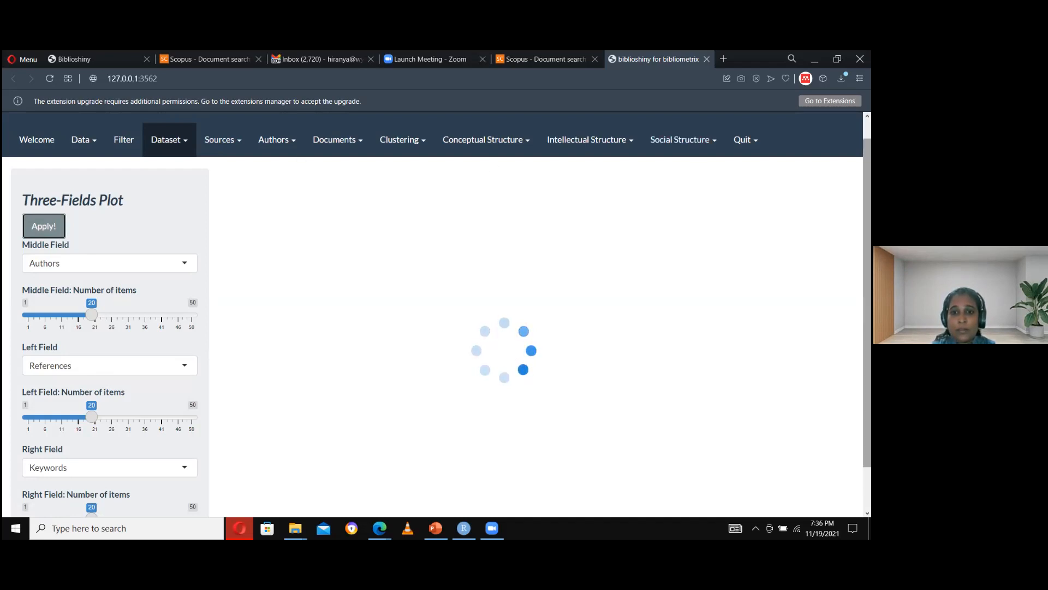
scroll(510, 304, down, 1)
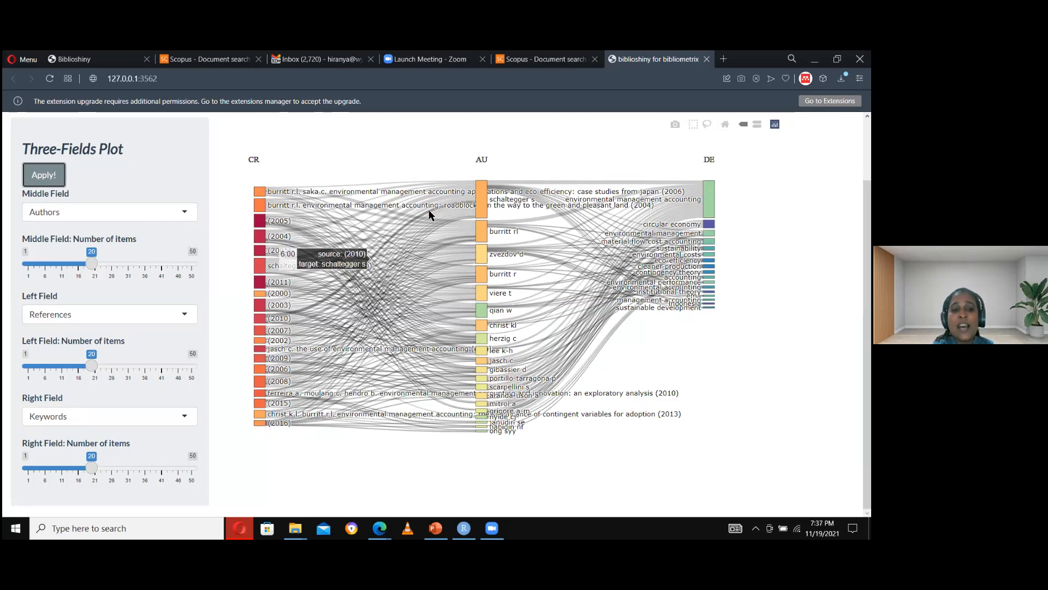
Step: Set the Three-Fields Plot's left field to Titles and look through the choices for its middle field
click(151, 319)
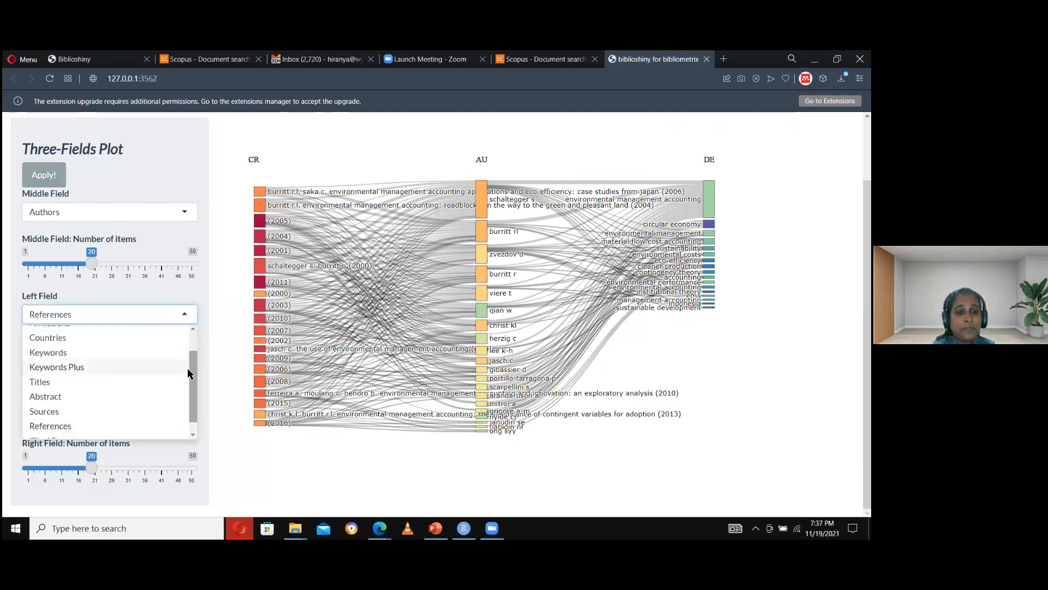
click(183, 382)
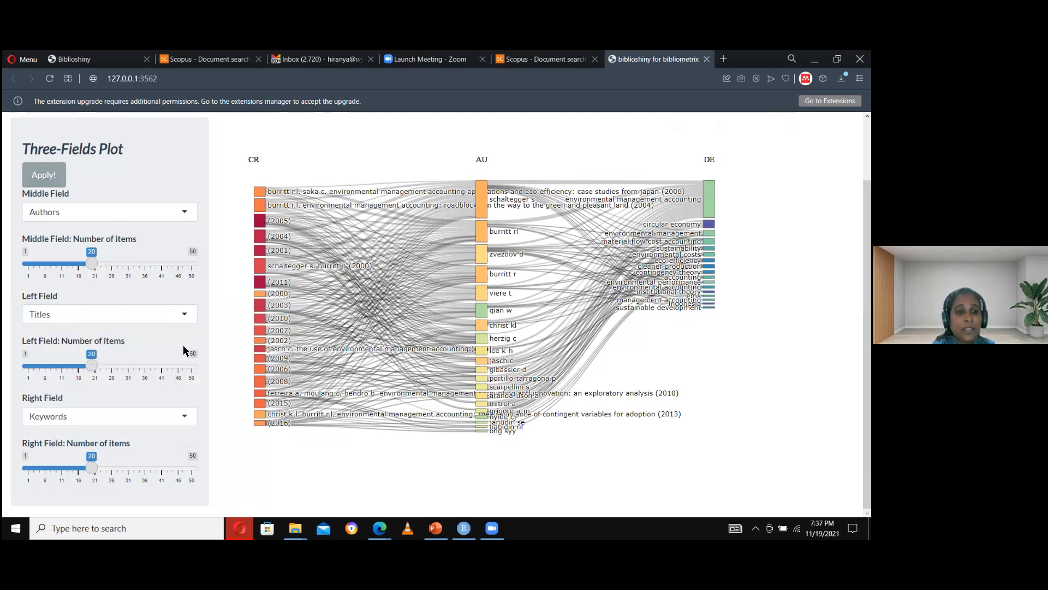
click(163, 213)
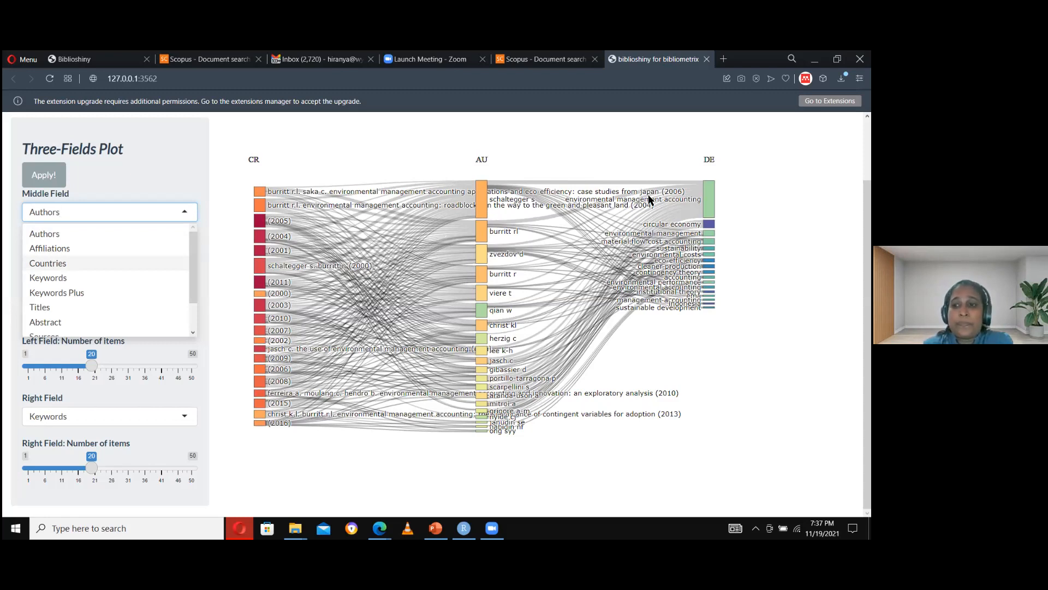
mouse_move(267, 235)
drag(867, 245, 866, 196)
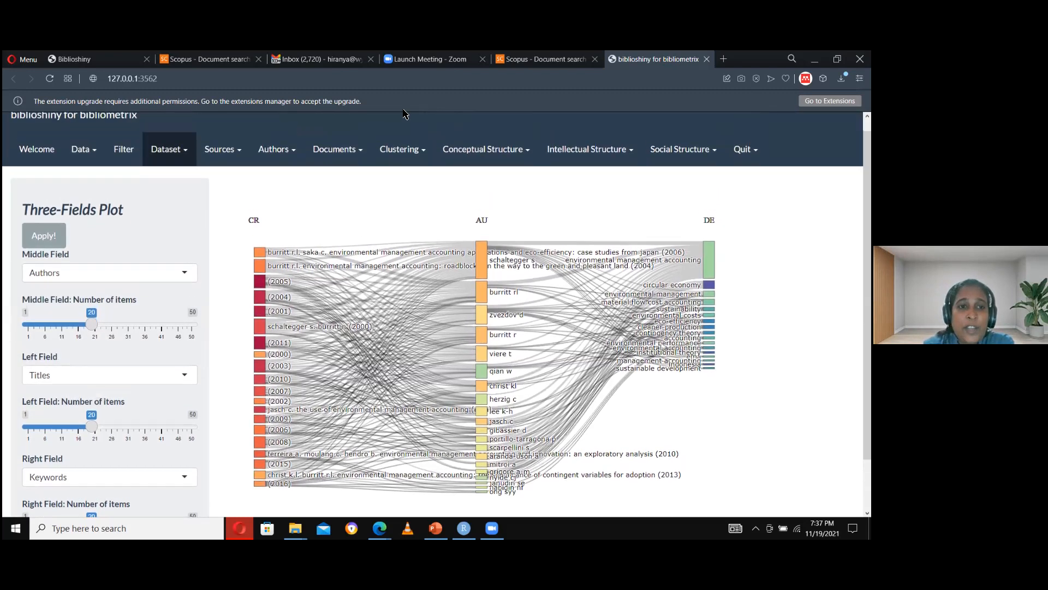
Step: Generate the Most Relevant Sources plot for 20 sources and inspect the Journal of Cleaner Production entry
click(229, 154)
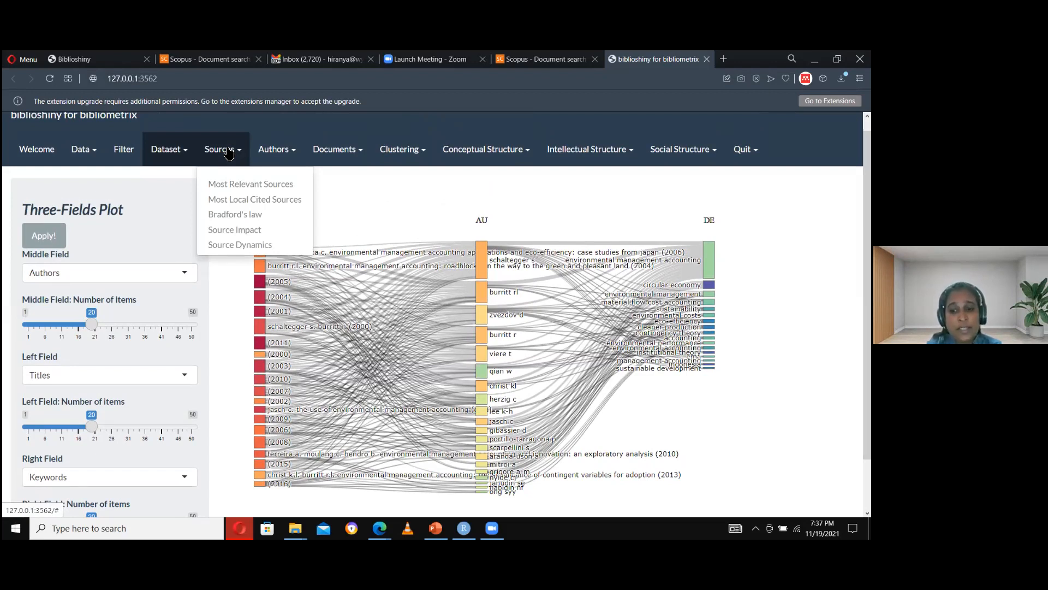
click(246, 190)
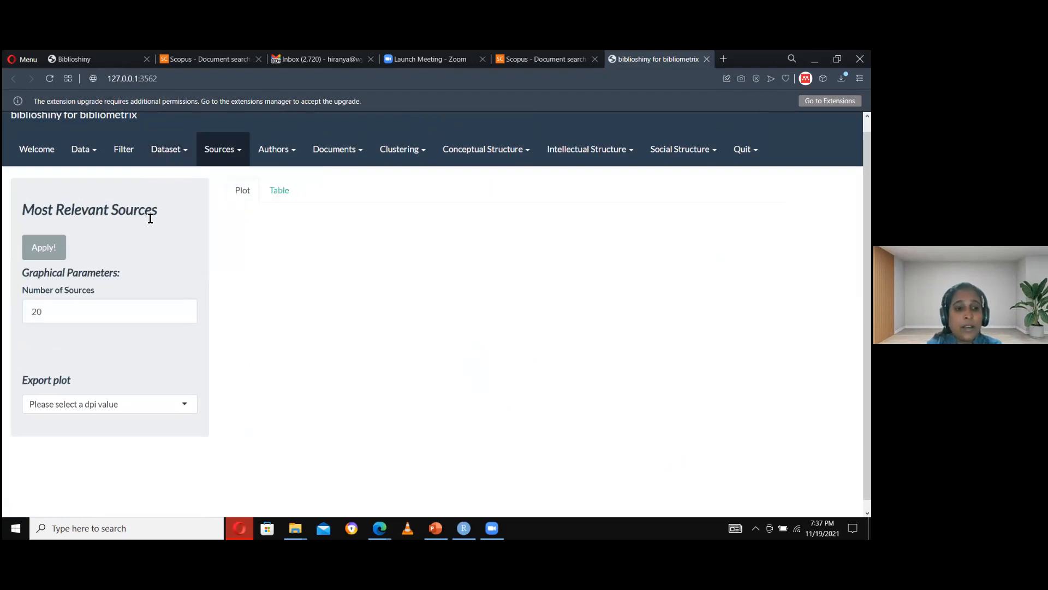
click(51, 251)
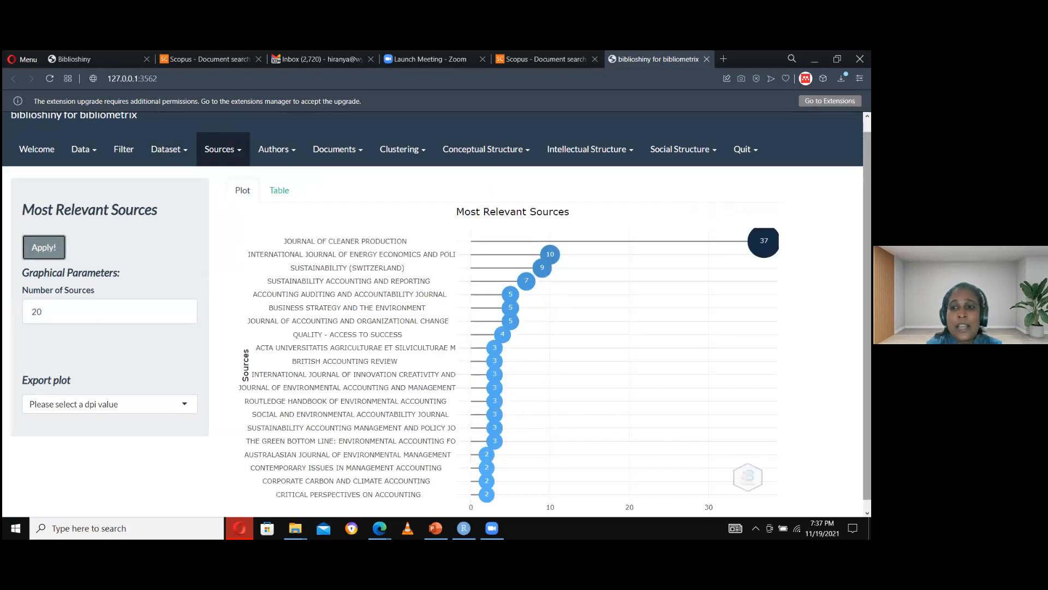
scroll(437, 314, down, 1)
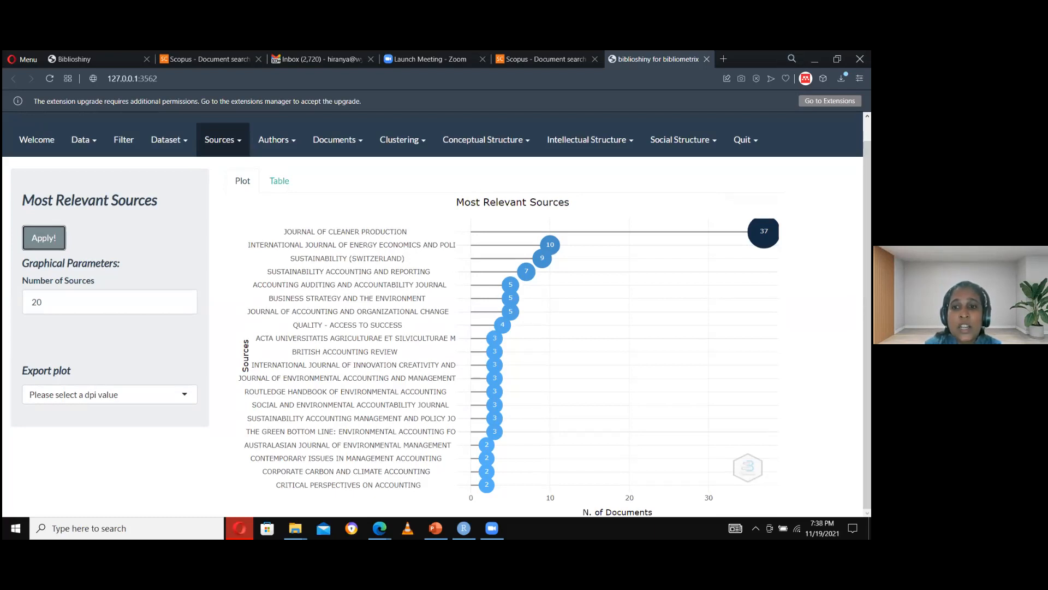
mouse_move(763, 231)
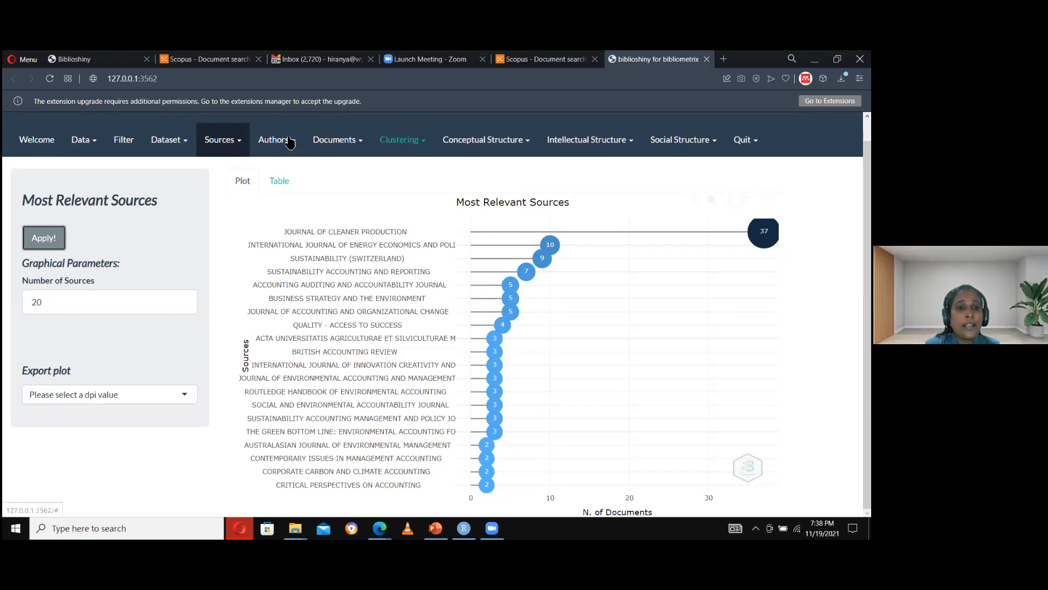
Step: Generate the Most Local Cited Sources plot for 20 sources and inspect the Journal of Cleaner Production entry
click(222, 143)
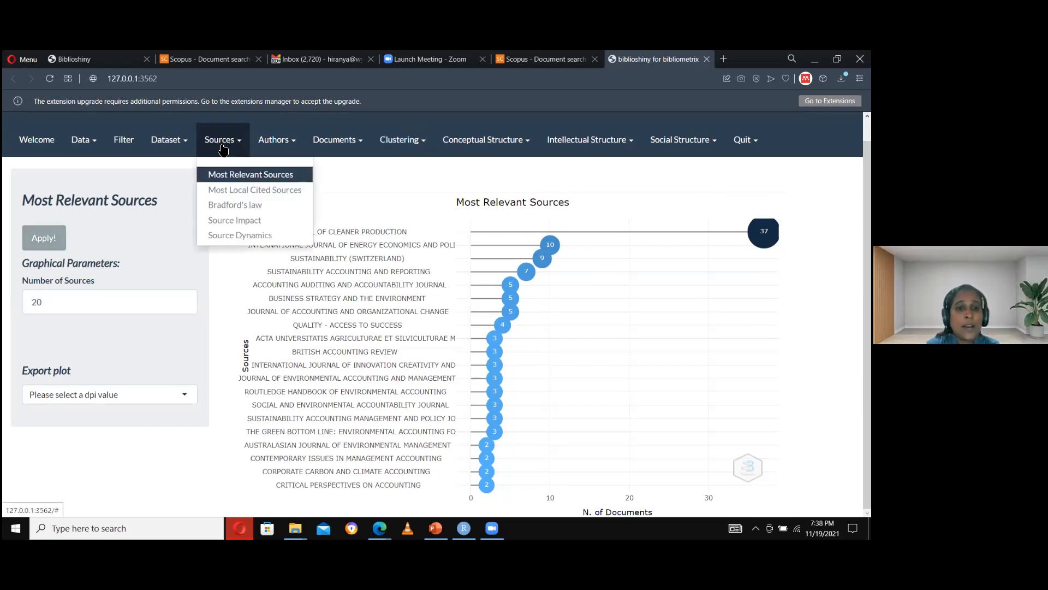
click(234, 190)
click(43, 256)
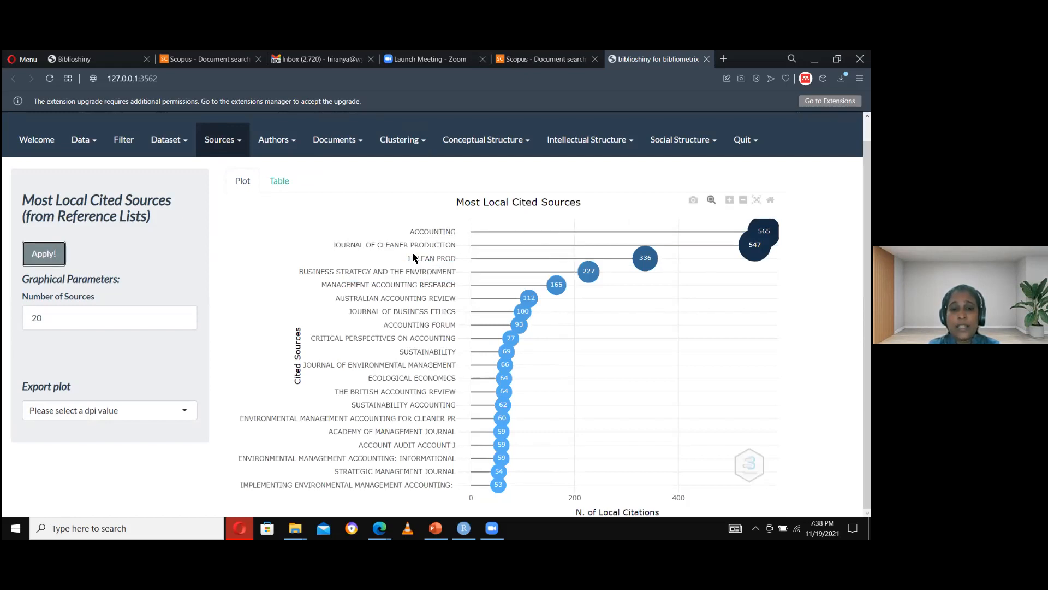
mouse_move(607, 245)
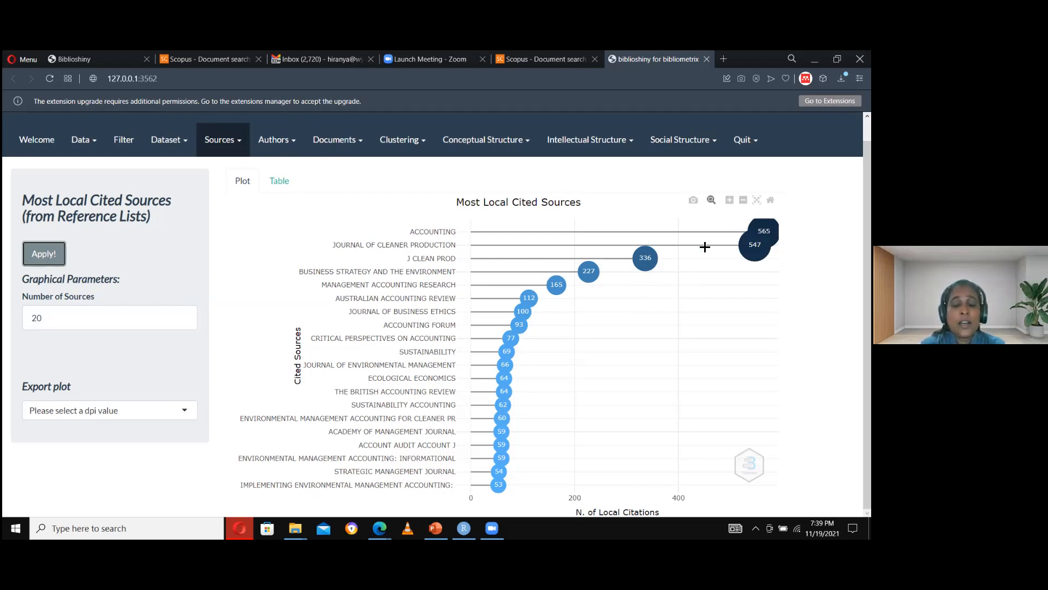
Step: Show the Bradford's Law source clustering plot, and switch to the Bibliometric Analysis presentation in PowerPoint
click(238, 144)
click(247, 205)
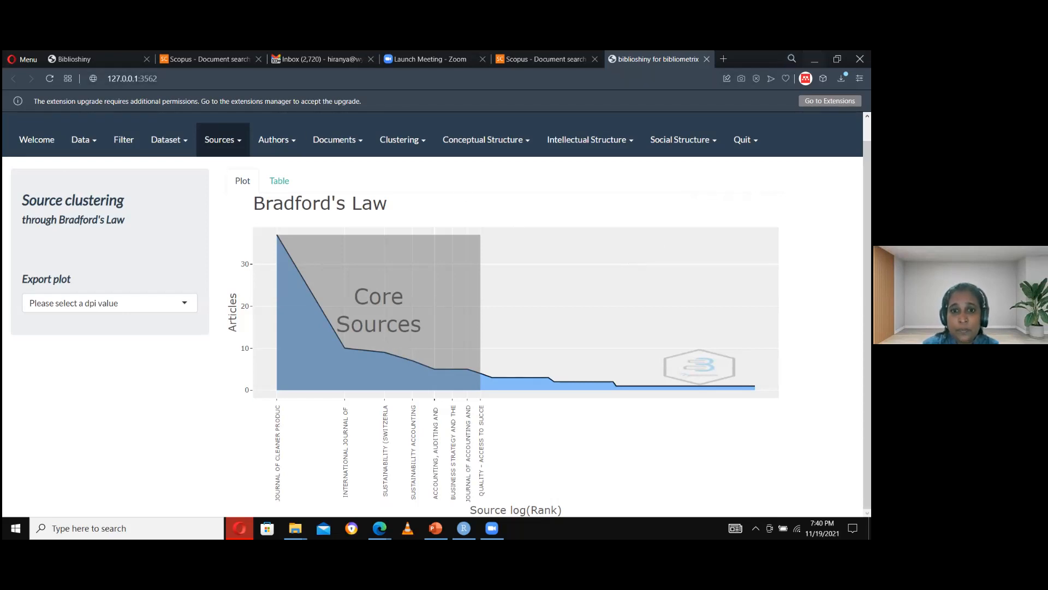
key(alt+Tab)
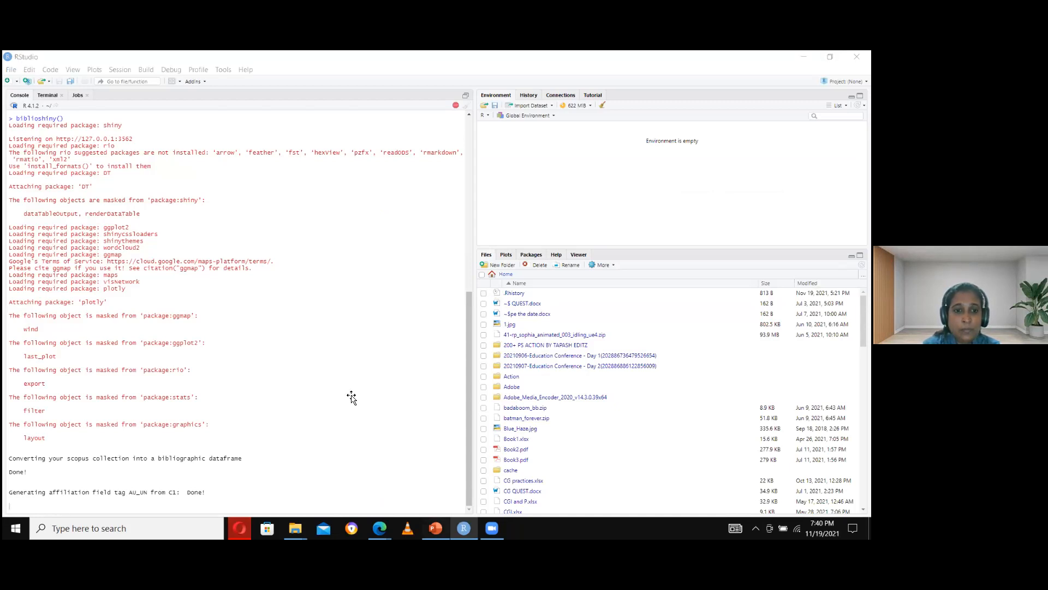
key(alt+Tab)
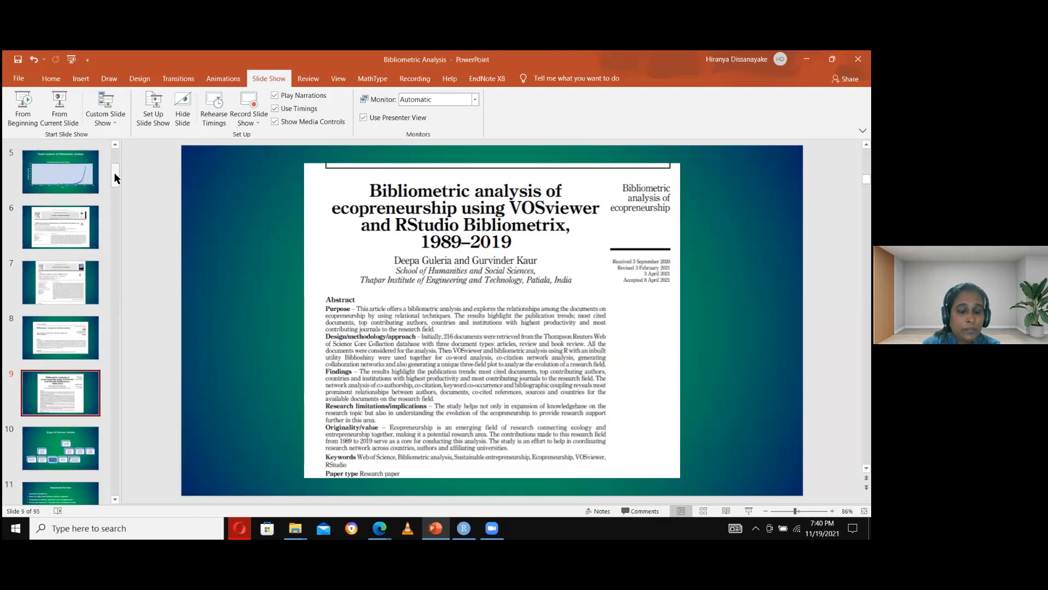
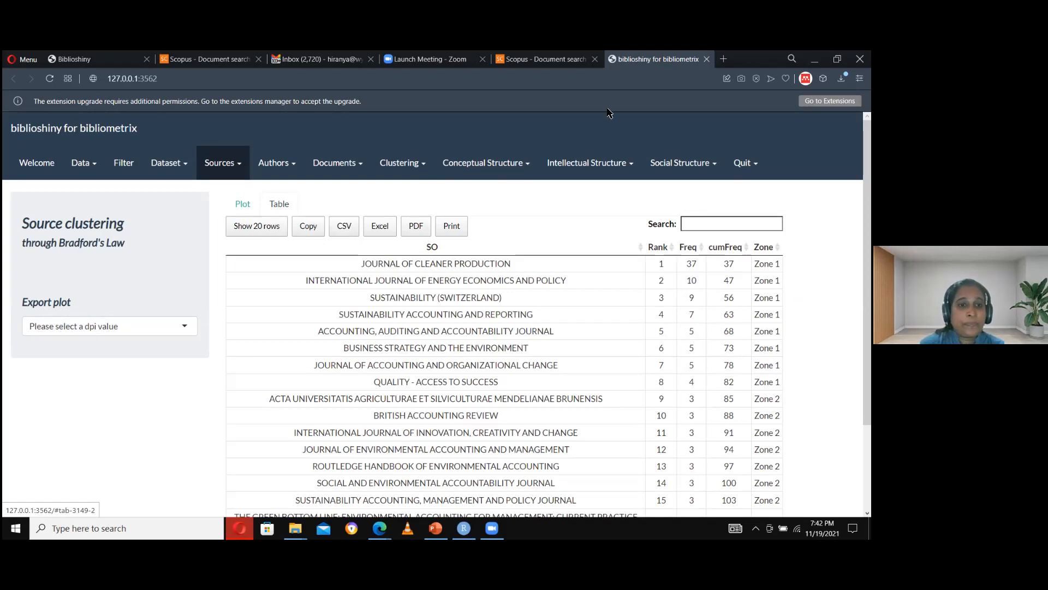
Step: Generate the Source Local Impact results by H-Index for 20 sources and show them as a table
click(226, 166)
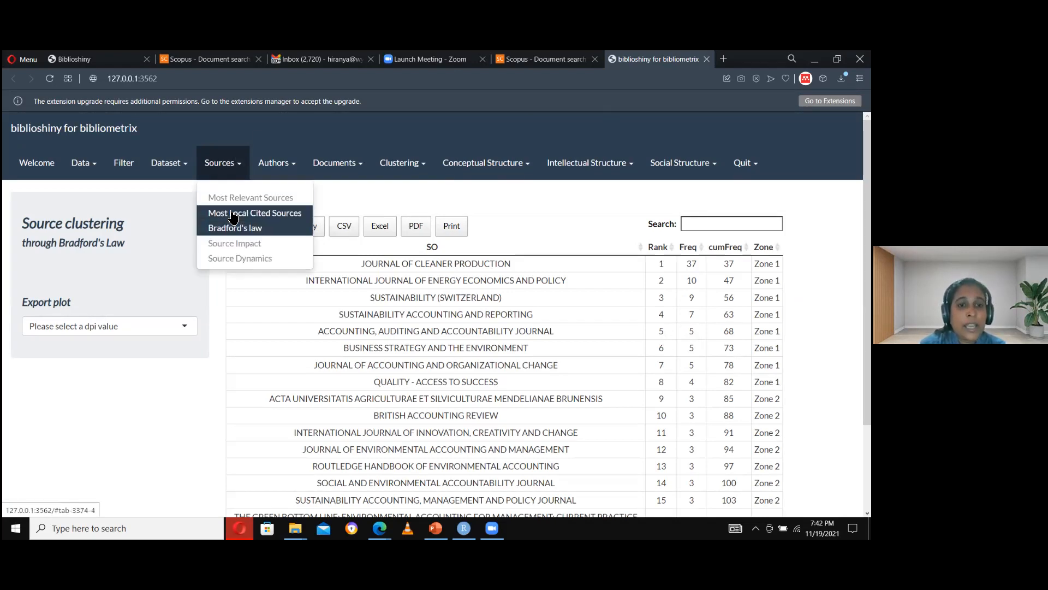
click(240, 244)
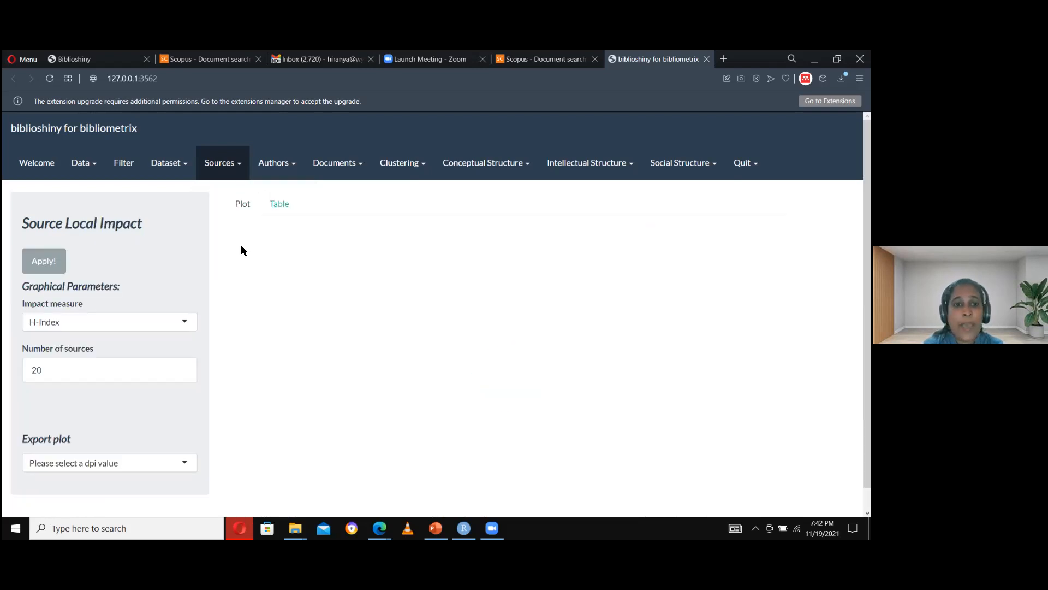
click(53, 268)
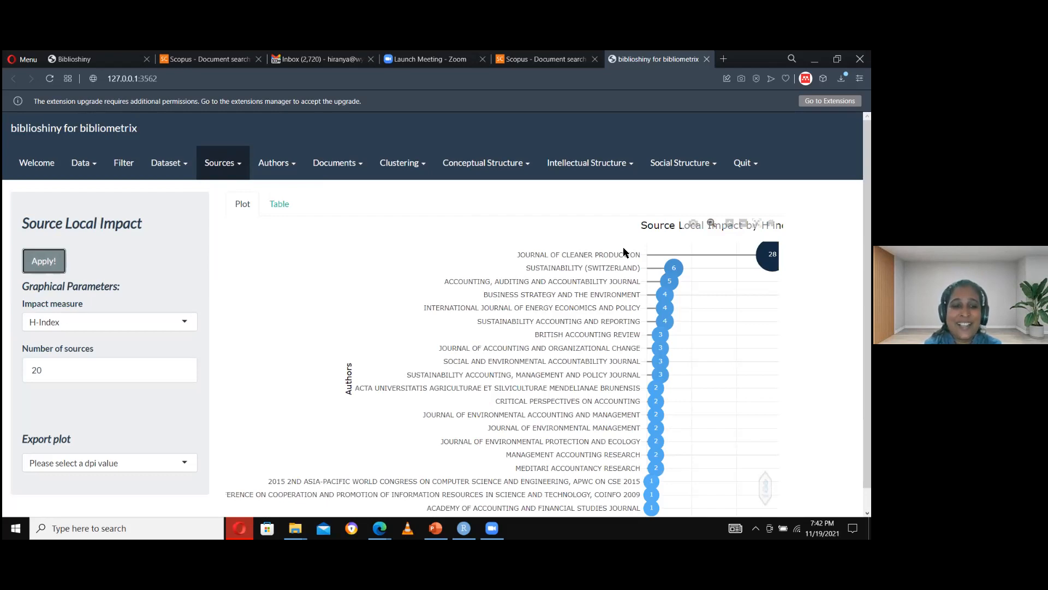
click(279, 202)
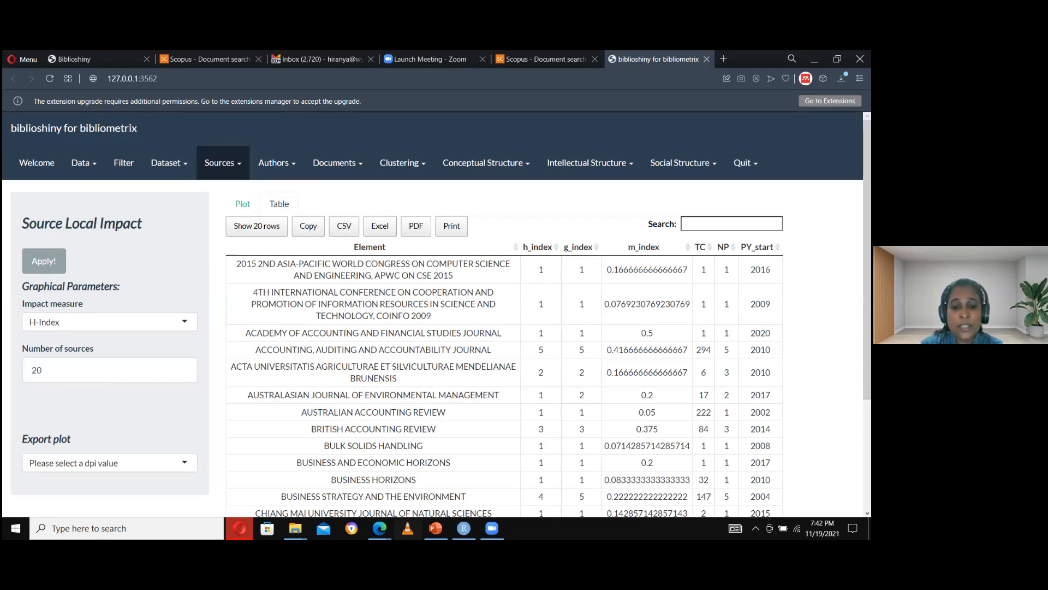
Step: Switch to PowerPoint, review the slides on the H index and source impact by H index, and return to Biblioshiny
click(436, 528)
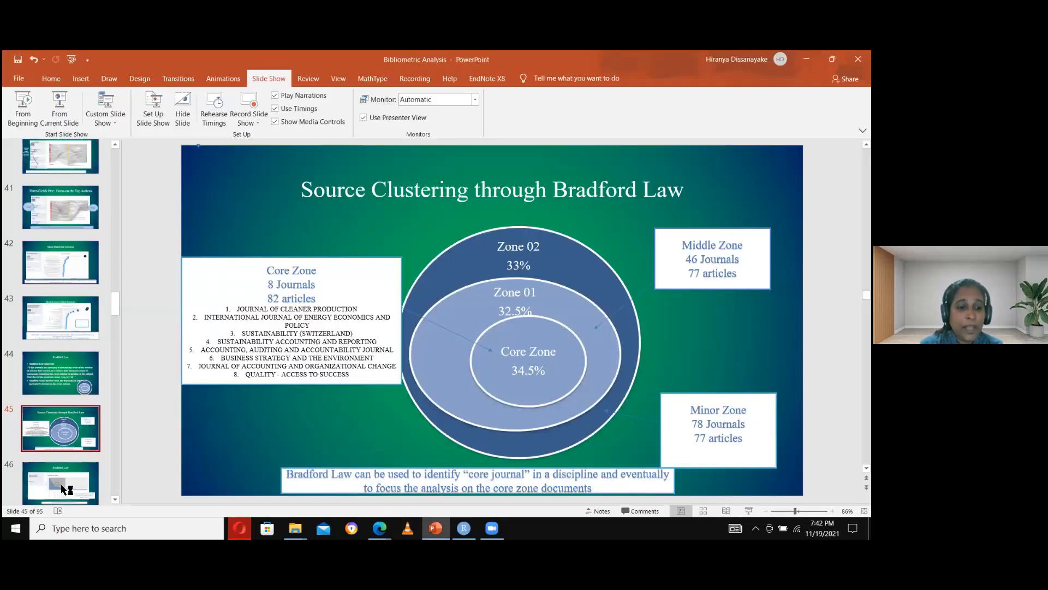
click(61, 485)
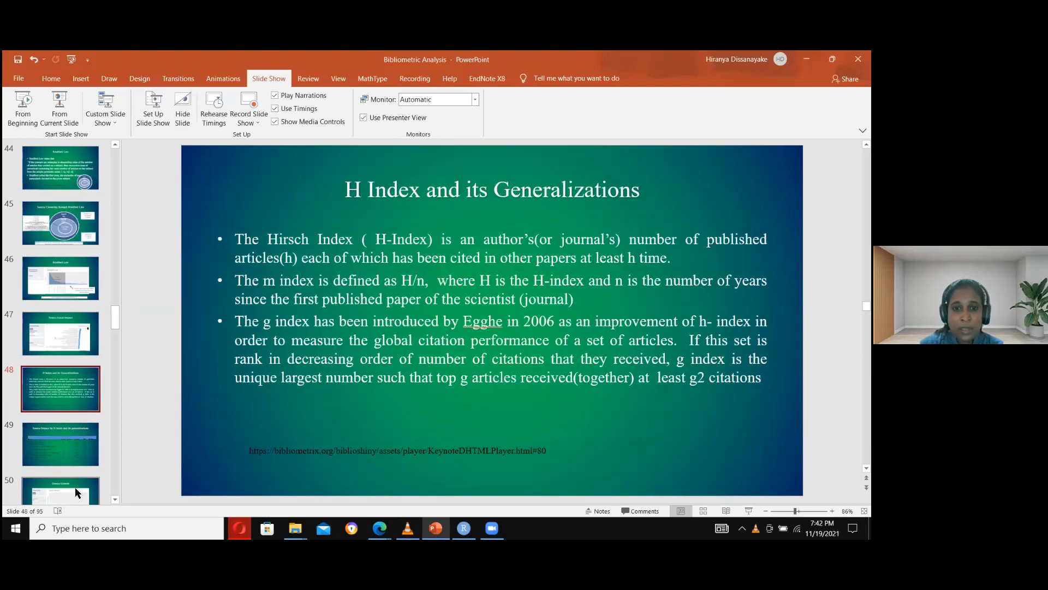
key(Down)
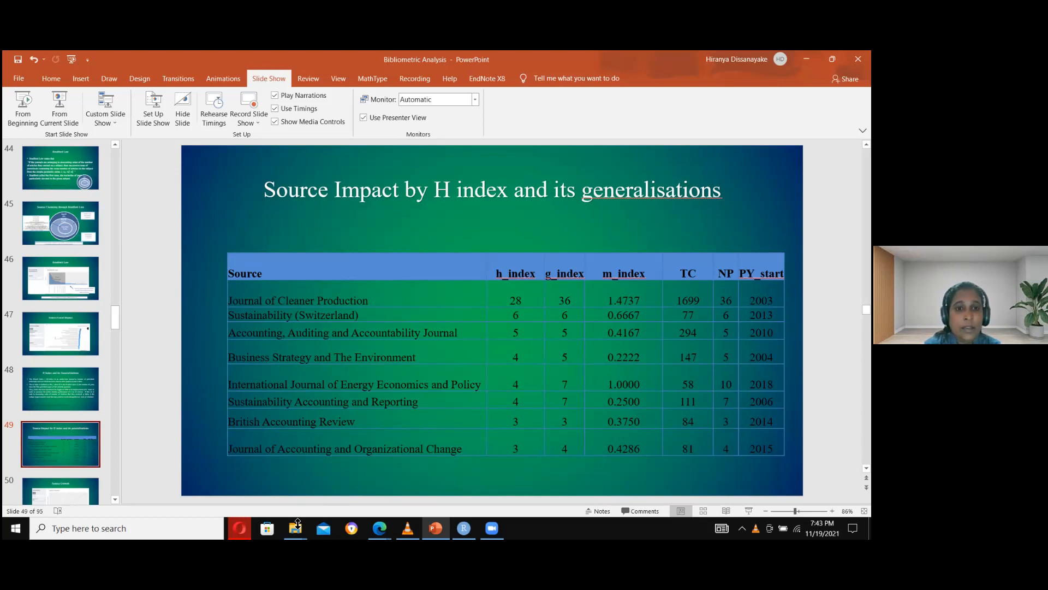
key(alt+Tab)
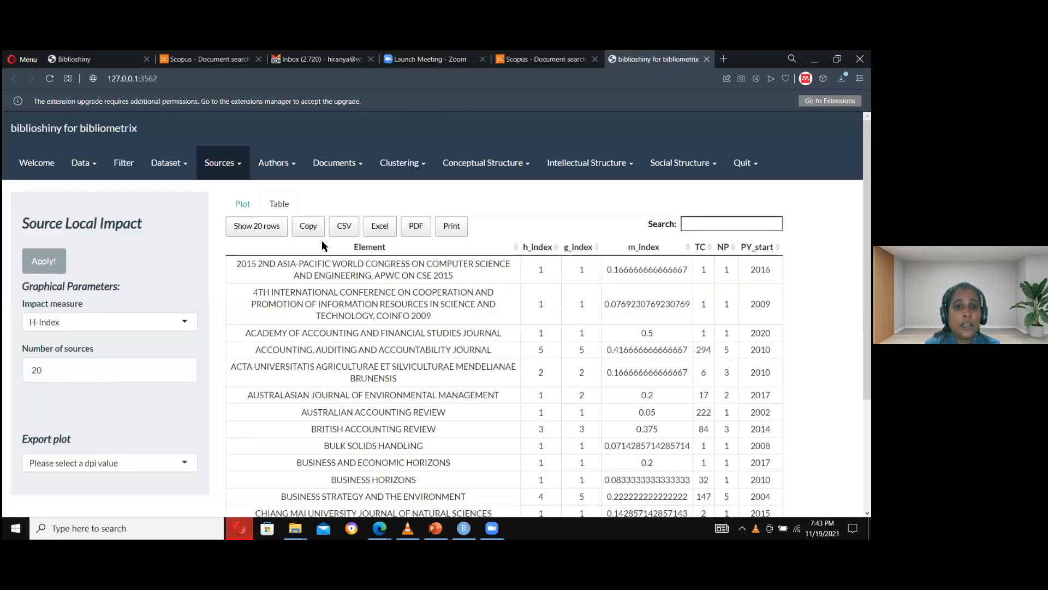
Step: Generate the Source Dynamics plot with cumulated occurrences for sources 1 to 5 and examine the growth curves and journal legend
click(237, 173)
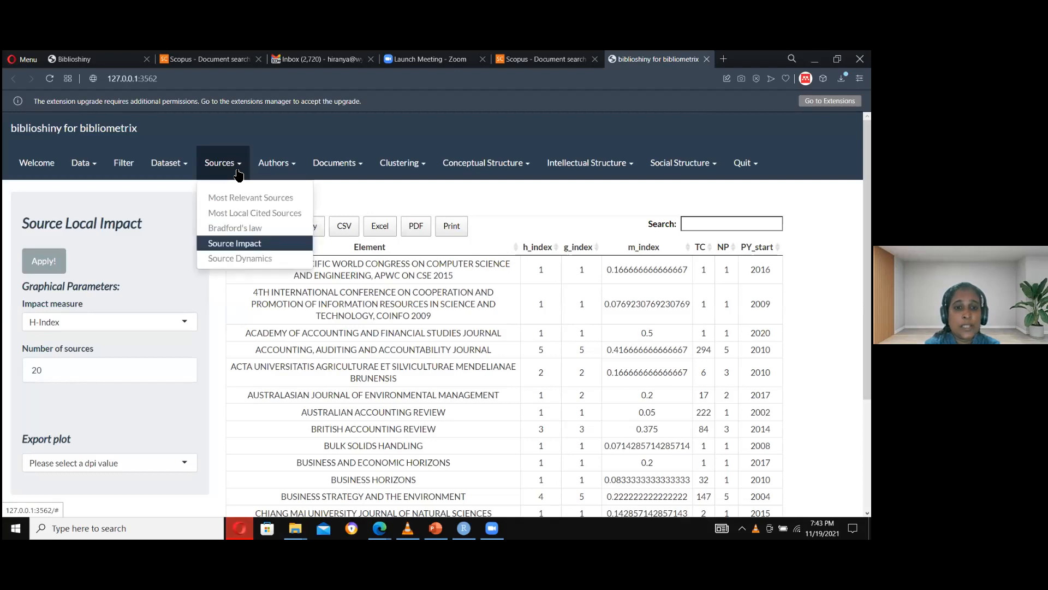
click(251, 261)
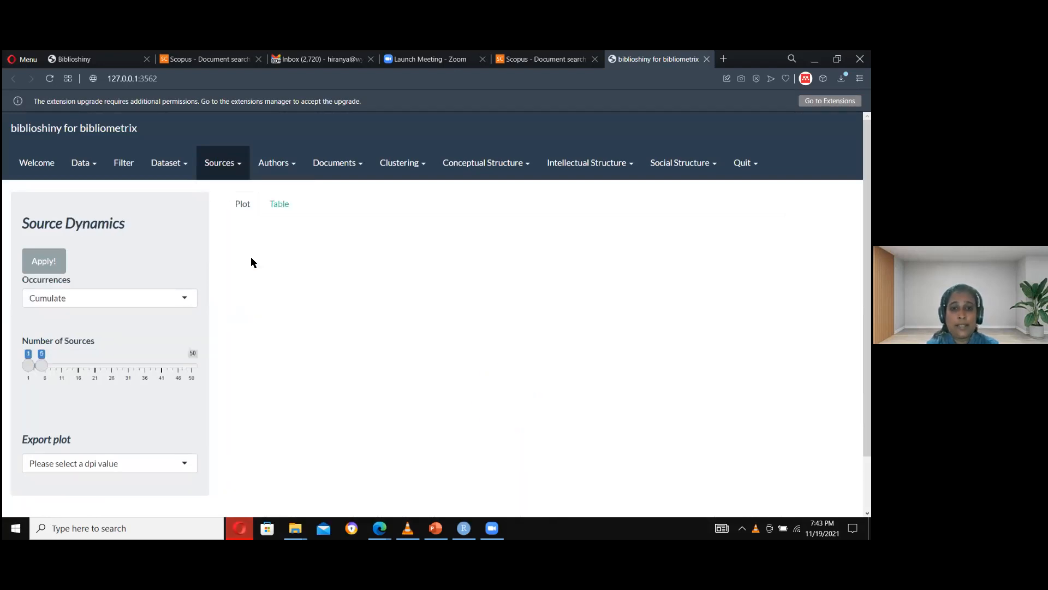
click(48, 260)
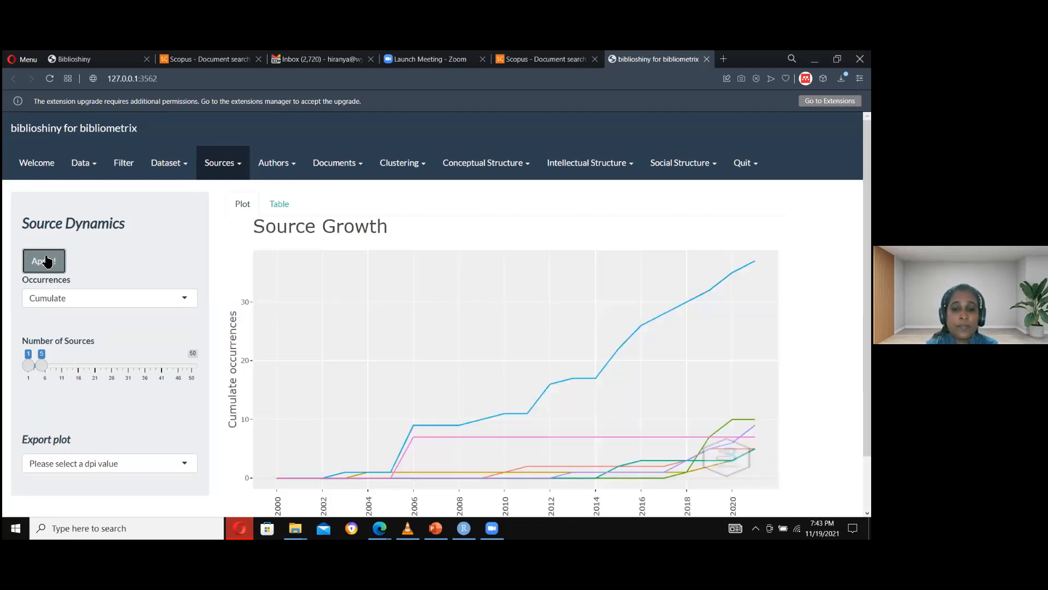
scroll(437, 313, down, 1)
scroll(437, 314, down, 2)
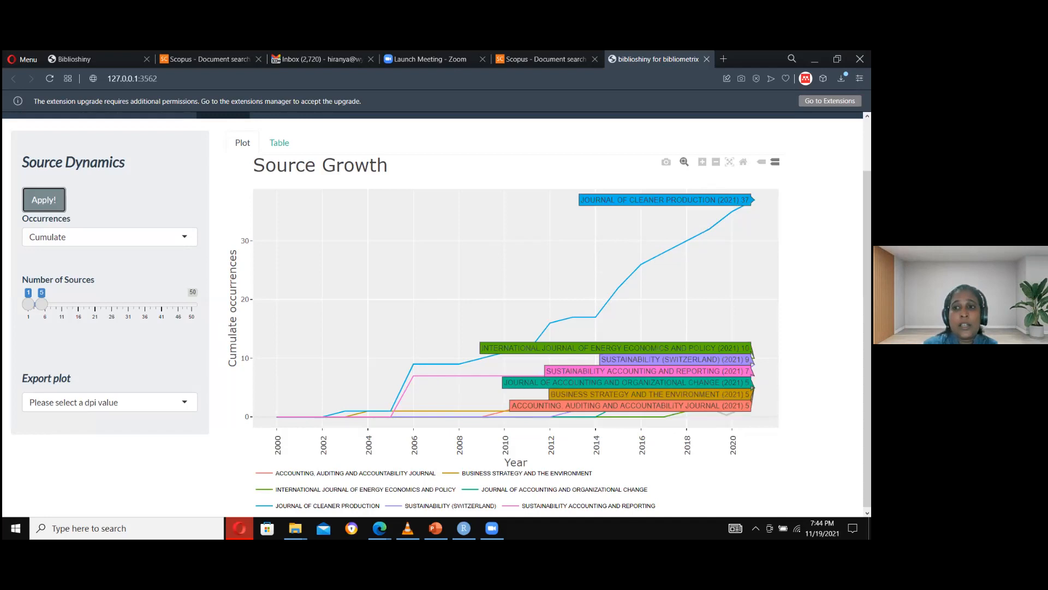
scroll(552, 183, up, 1)
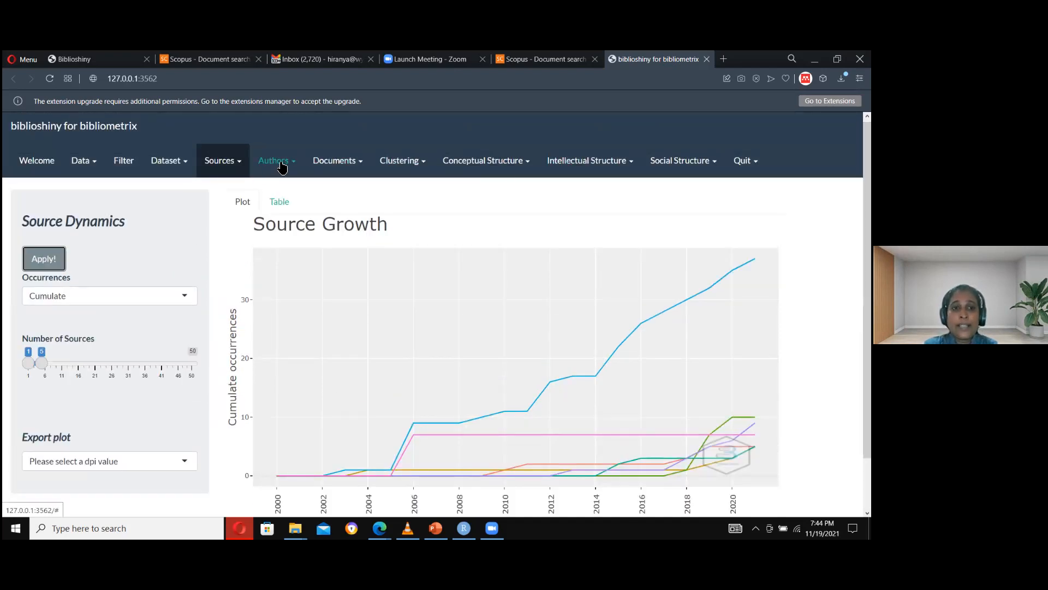
Step: Generate the Most Relevant Authors plot for 20 authors, measured by number of documents
click(282, 164)
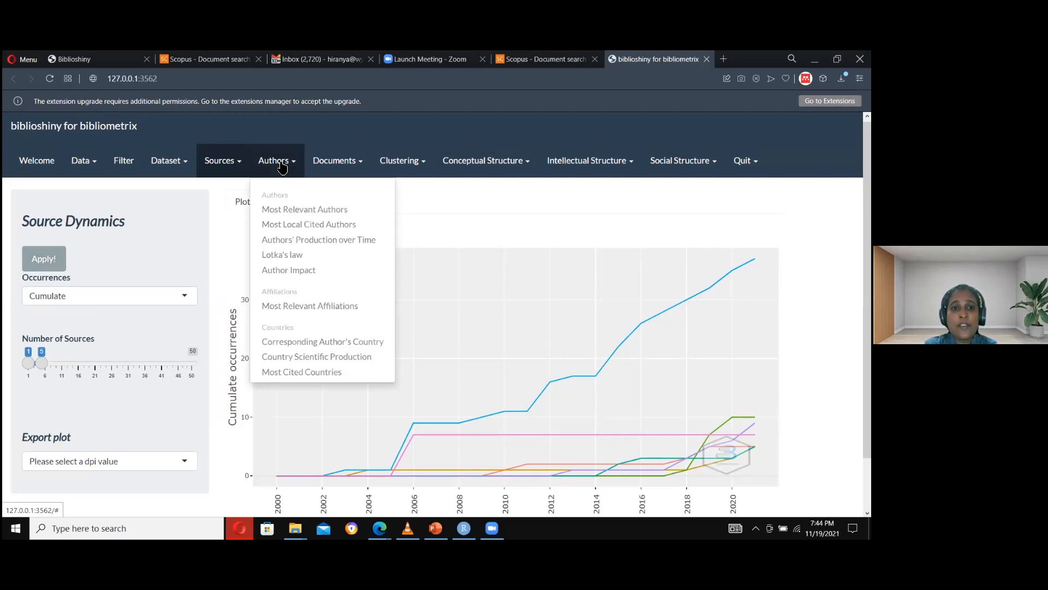
click(304, 210)
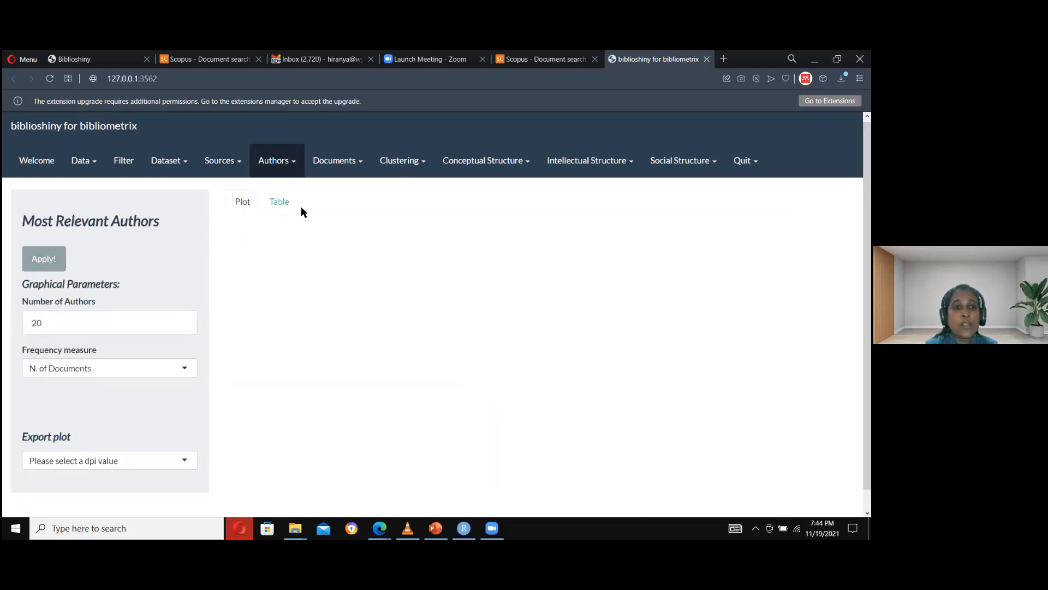
click(49, 261)
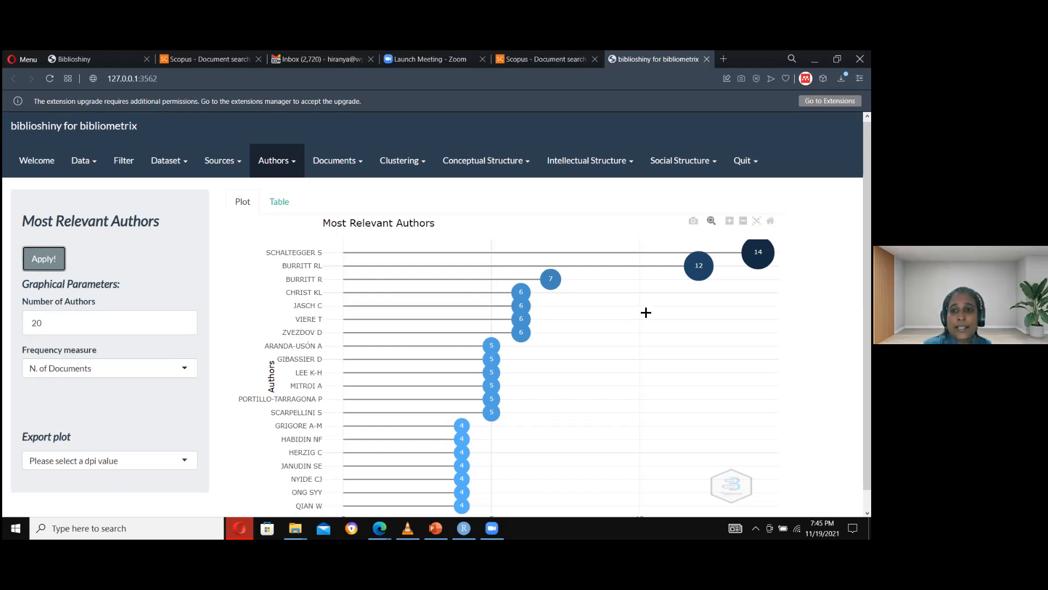
mouse_move(535, 312)
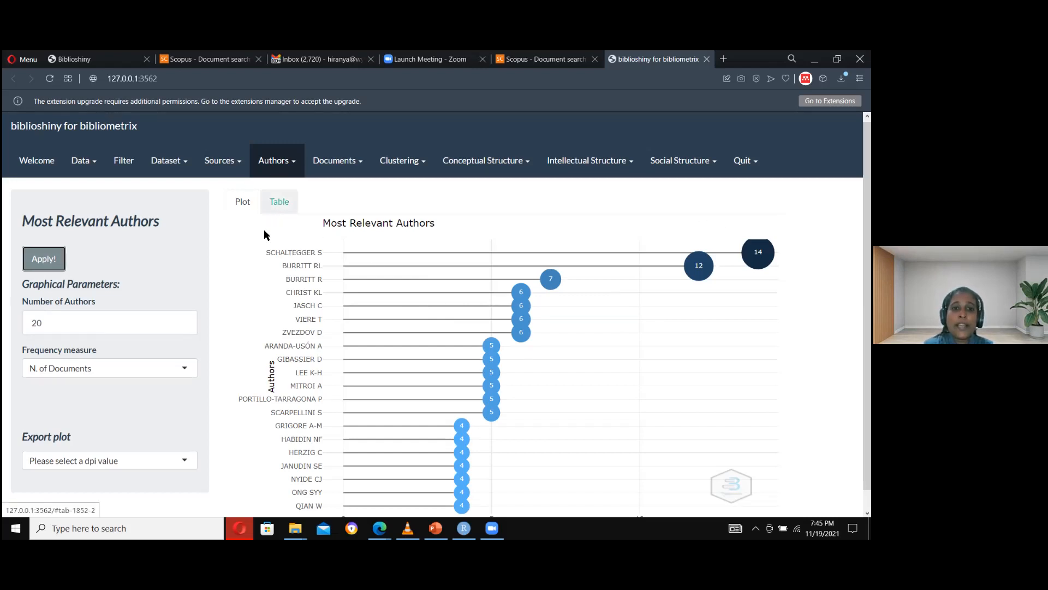
Step: Generate the Most Local Cited Authors plot for 20 authors
click(289, 171)
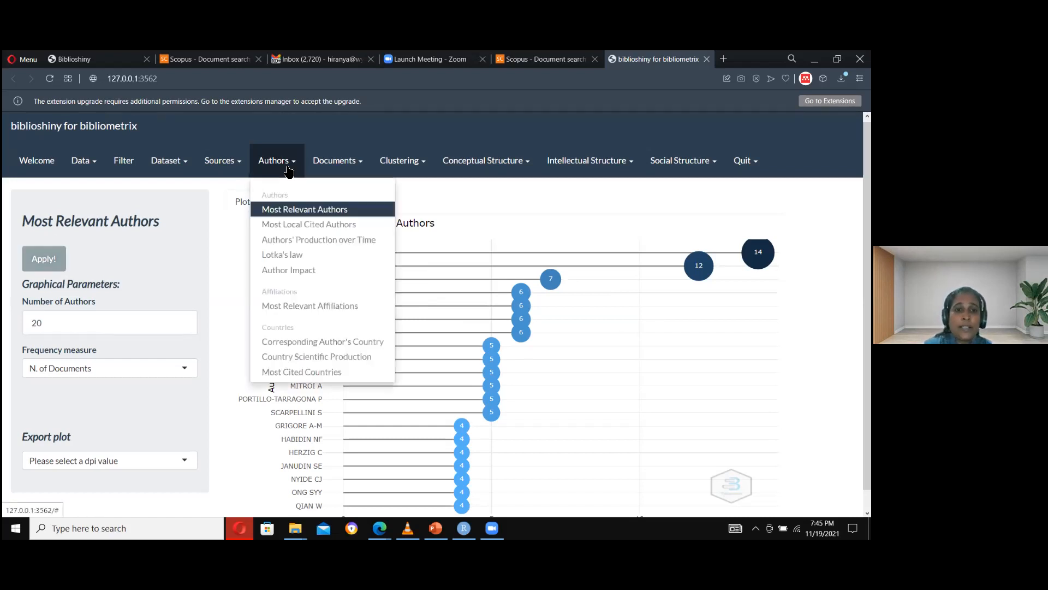
click(306, 223)
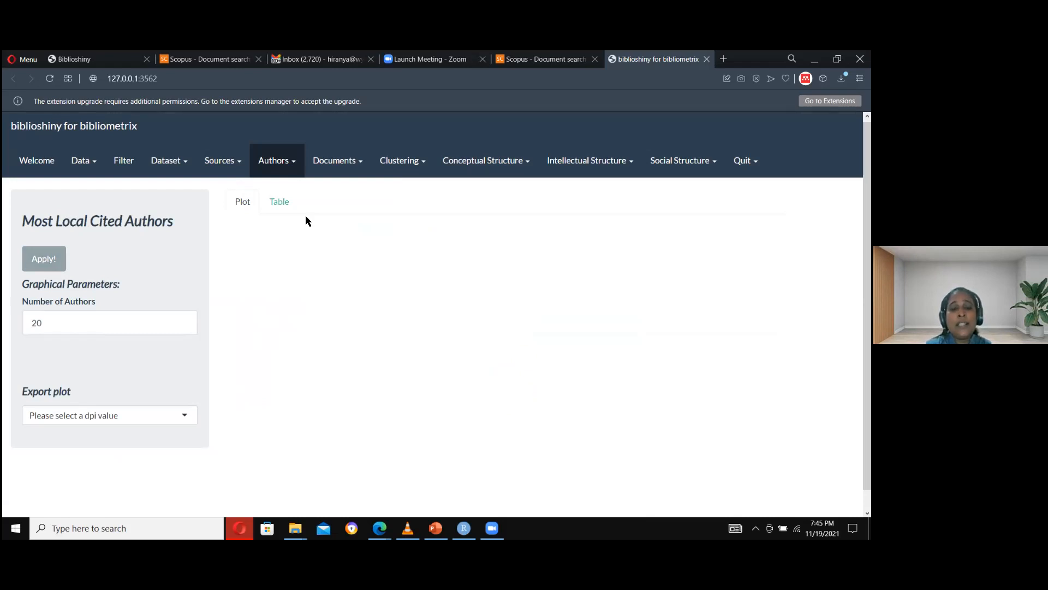
click(36, 259)
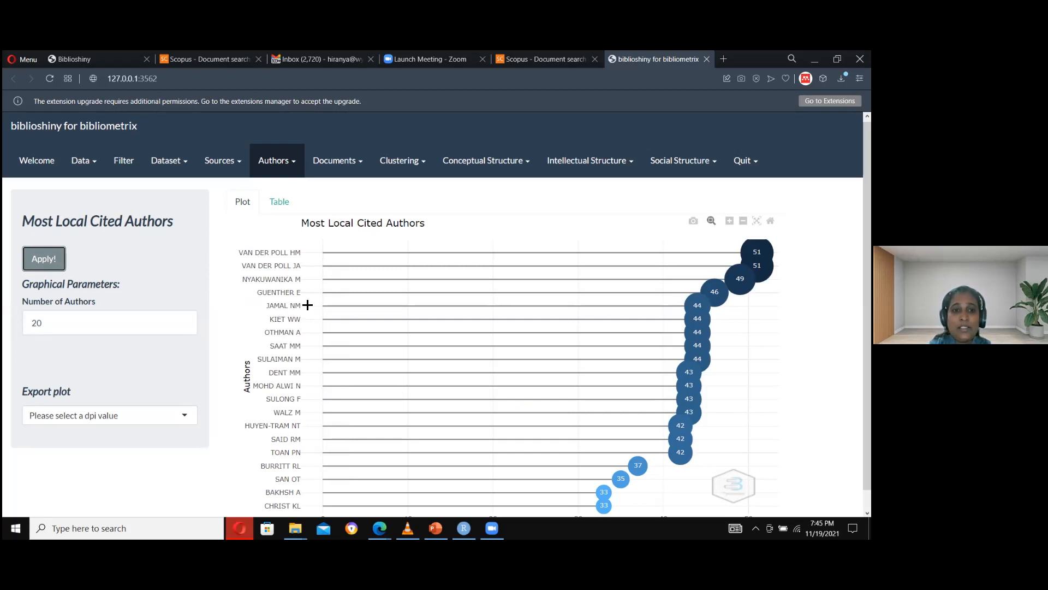
Step: Generate the Authors' Production over Time plot for 20 authors and inspect yearly article and citation details of the top authors
click(291, 170)
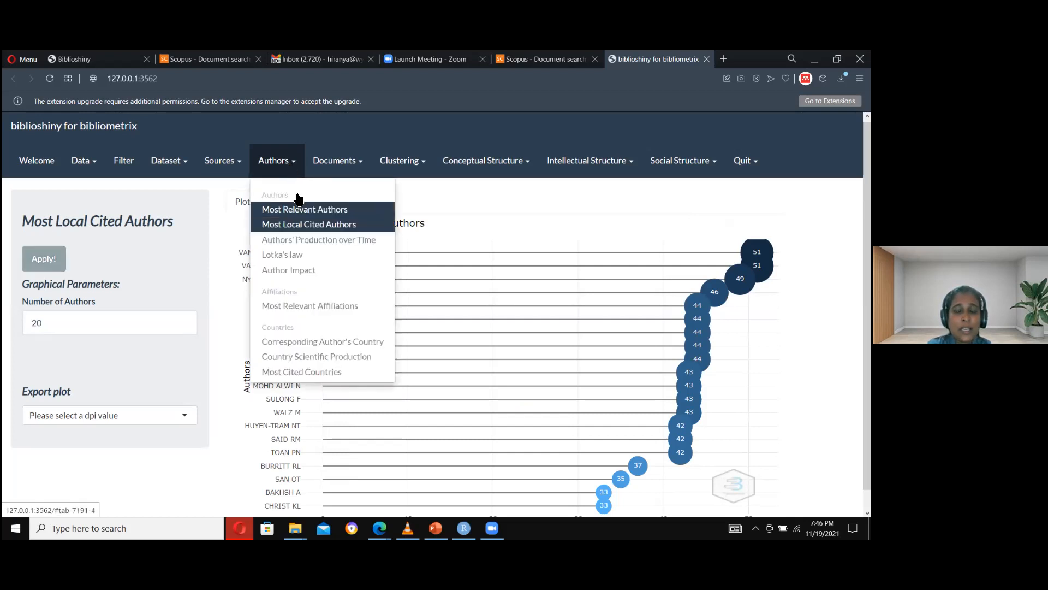
click(314, 240)
click(49, 276)
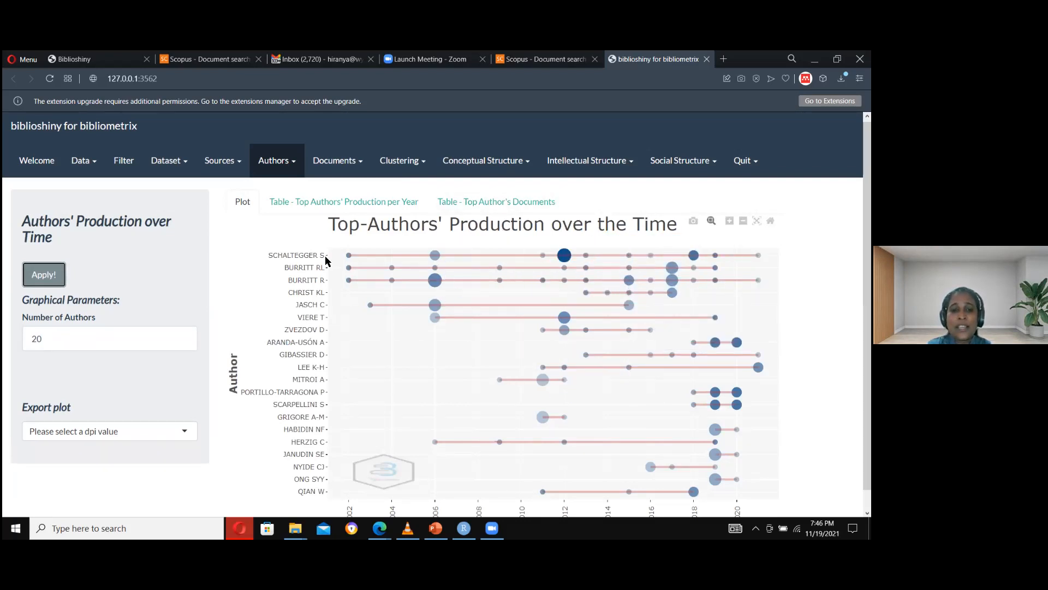
mouse_move(351, 263)
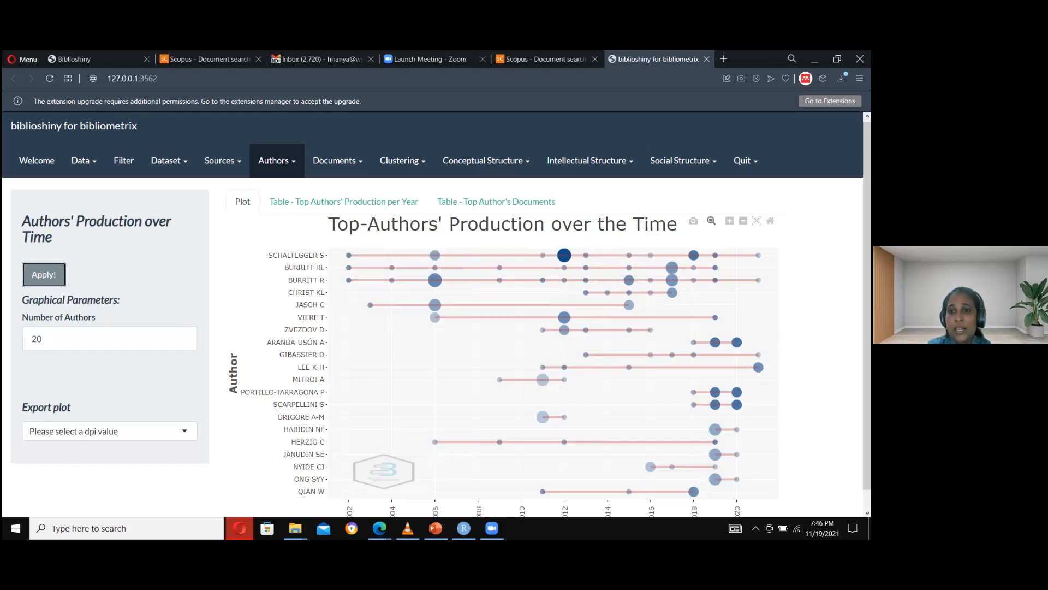
mouse_move(758, 255)
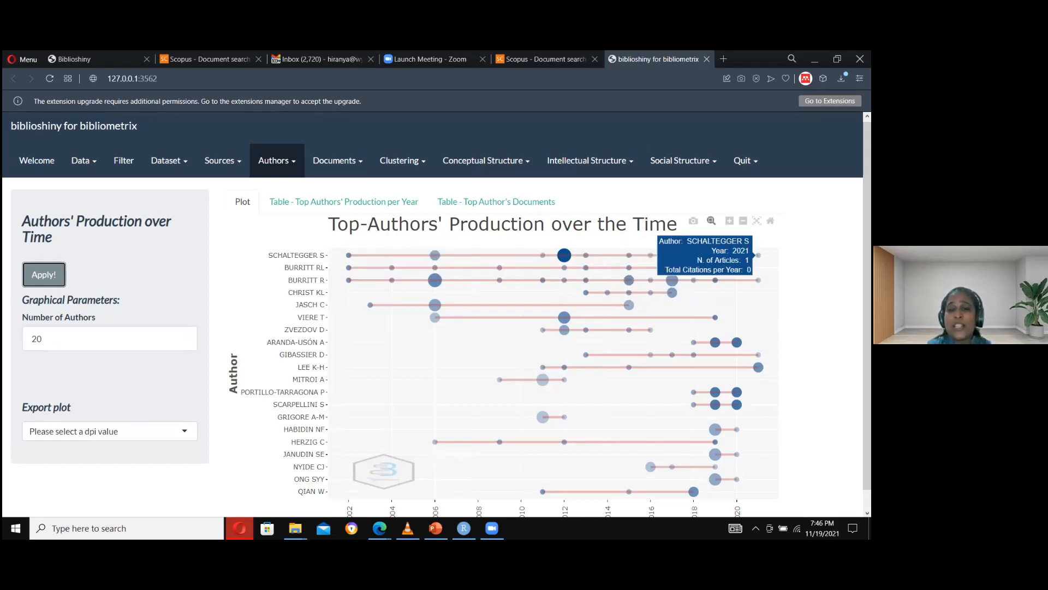
mouse_move(713, 262)
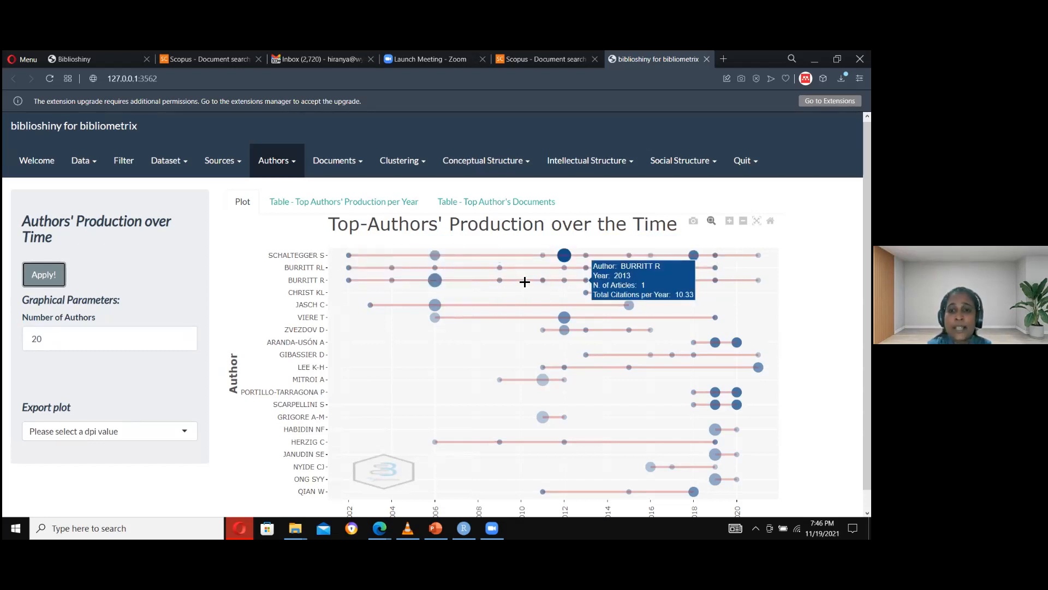
mouse_move(423, 256)
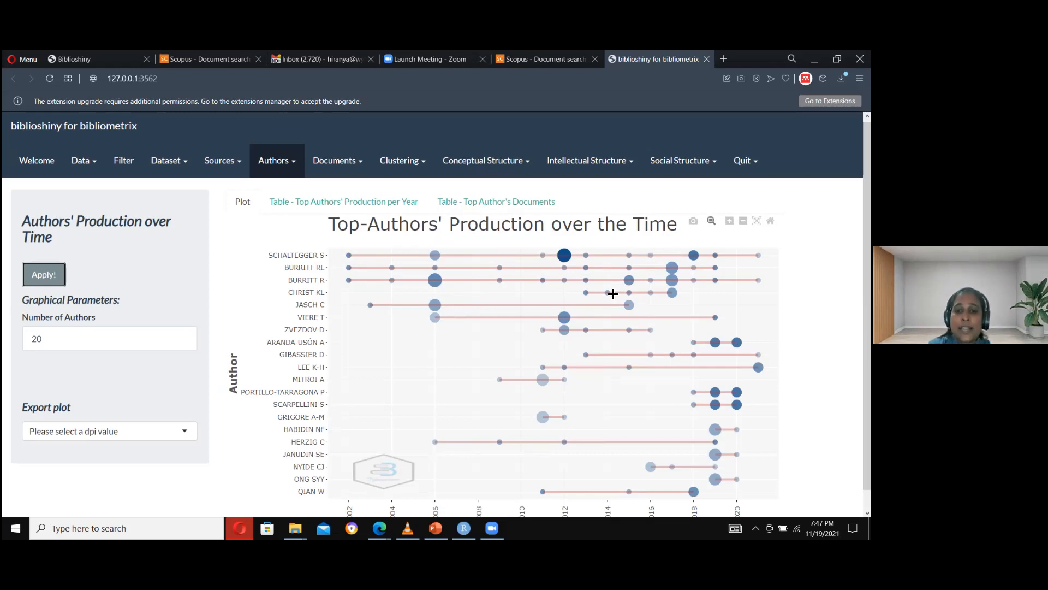
mouse_move(565, 255)
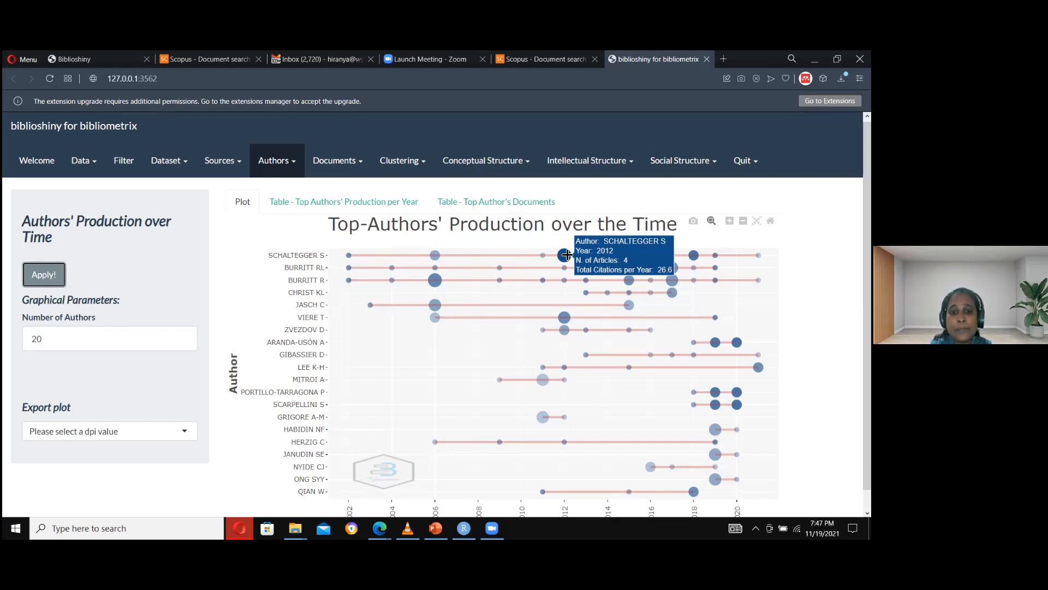
Step: Show the Lotka's Law author productivity plot and examine the percentage of authors against documents written
click(284, 169)
click(282, 255)
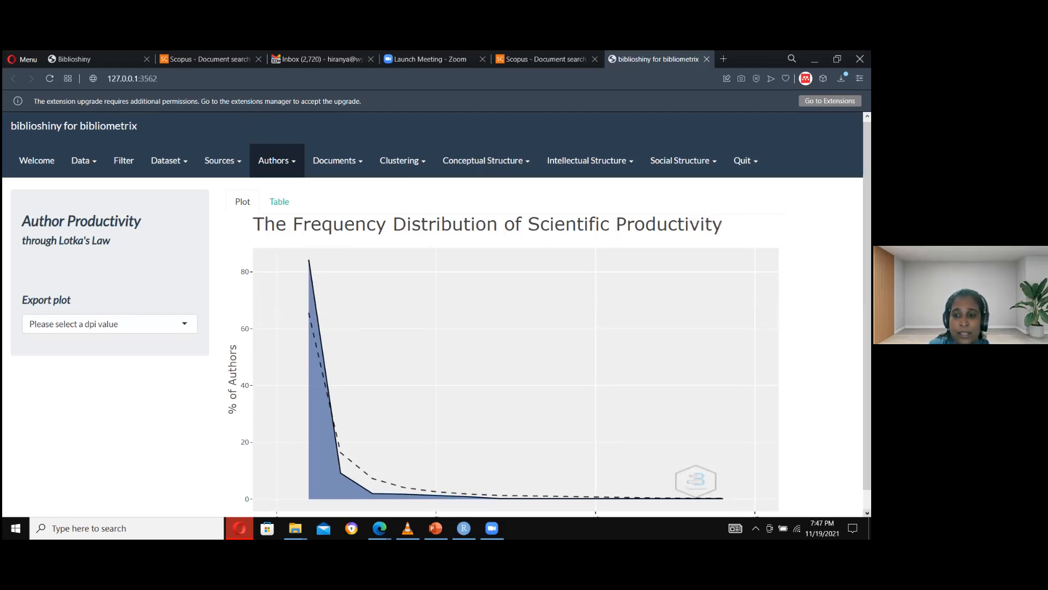
scroll(437, 319, down, 1)
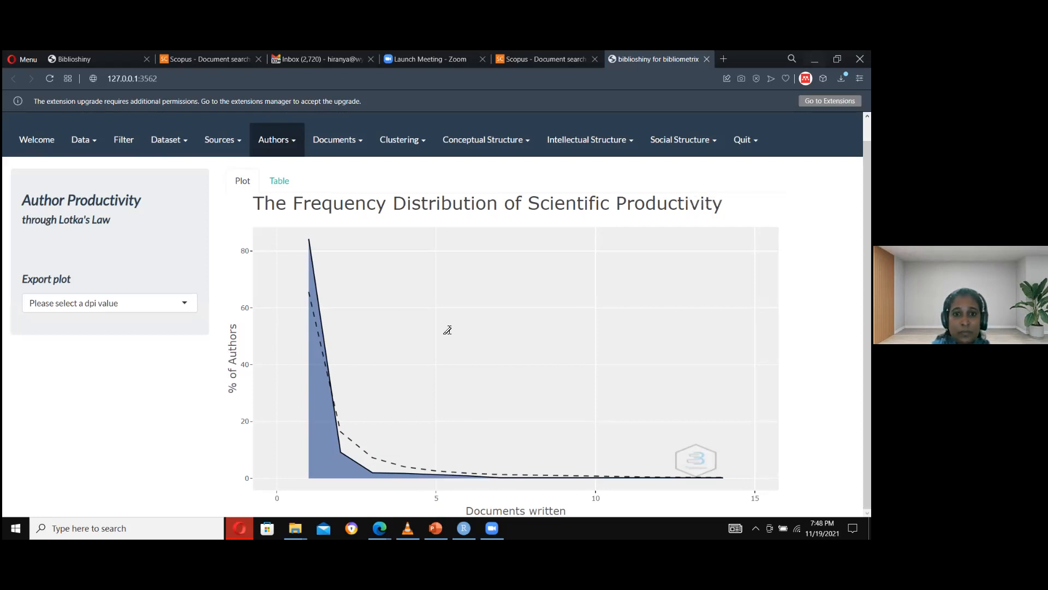
Step: Switch to the Bibliometric Analysis presentation in PowerPoint and go through the slides from source impact to Lotka Law, ending on slide 54
key(alt+Tab)
click(49, 473)
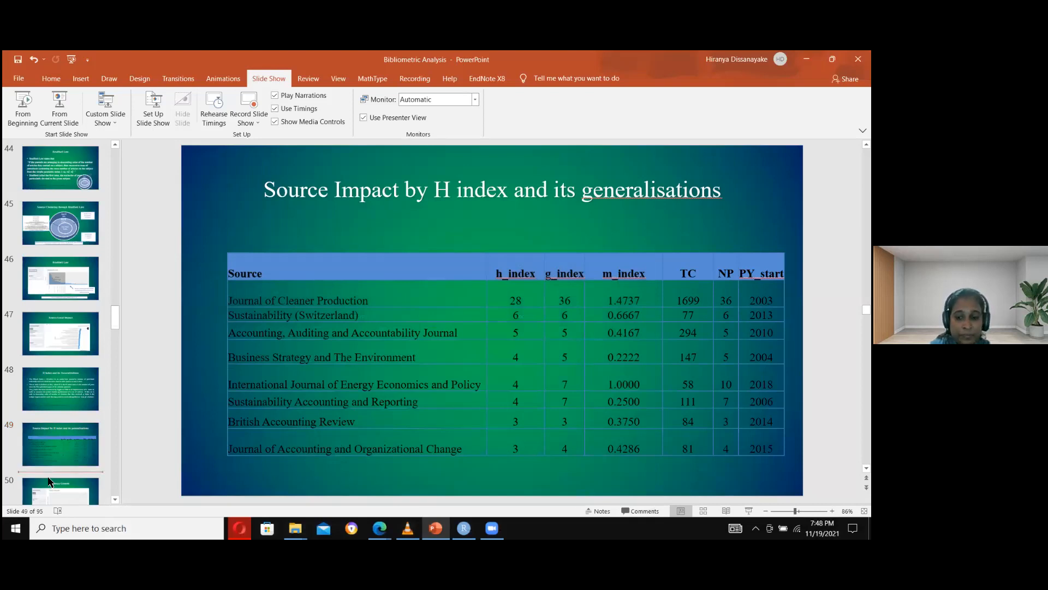
key(Down)
key(Down)
key(Down)
key(Down)
key(Down)
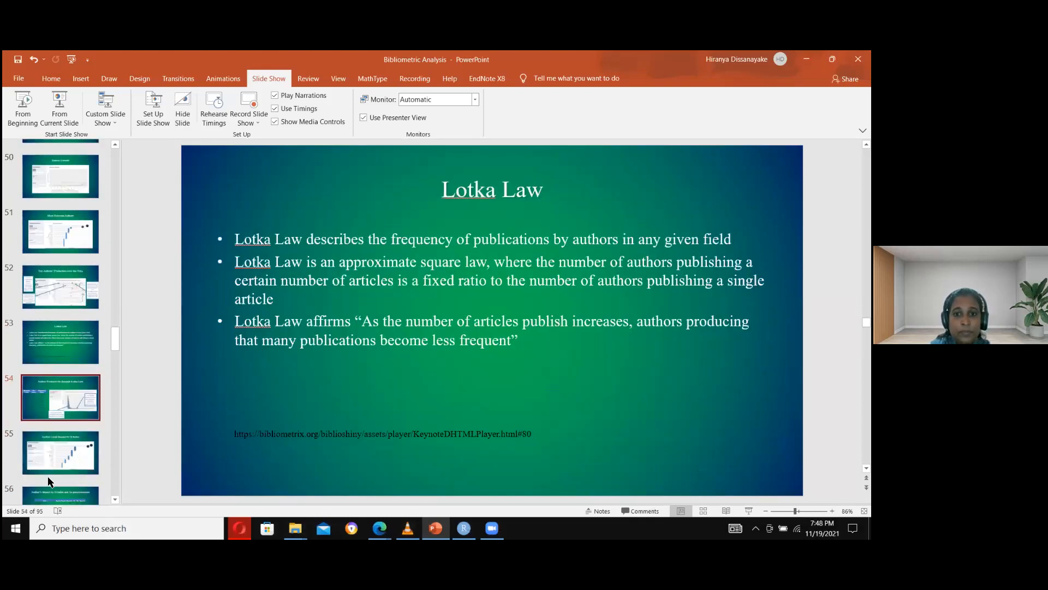
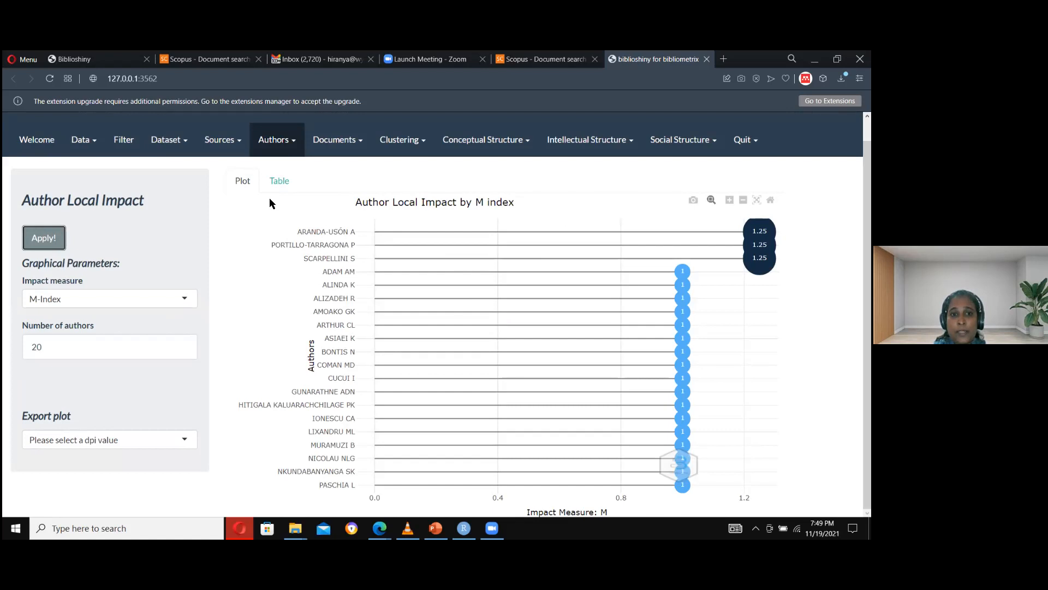
Step: Generate the Most Relevant Affiliations plot for 20 affiliations with name disambiguation set to Yes
click(291, 151)
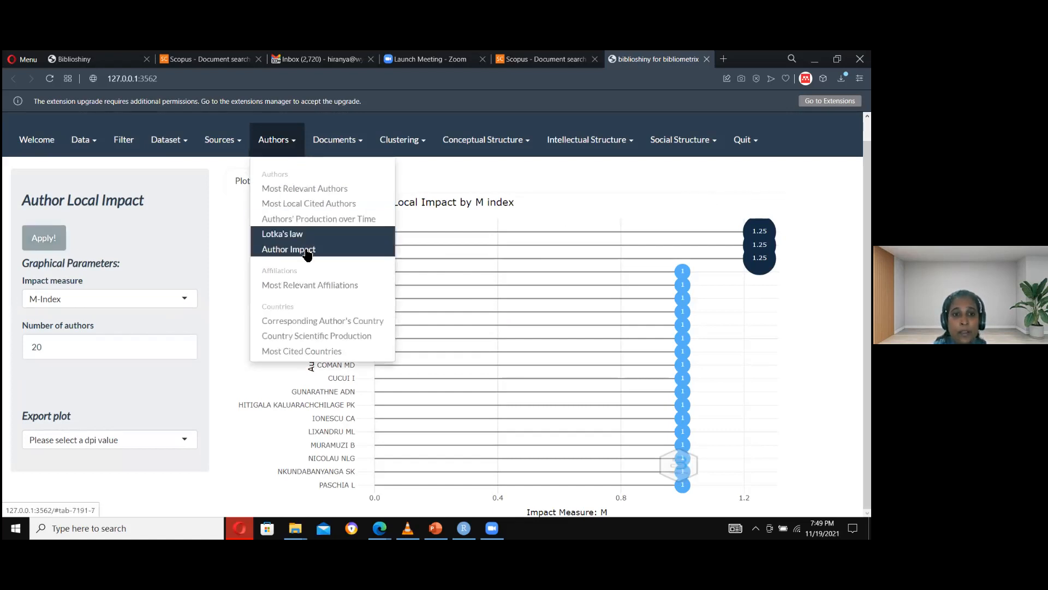
click(309, 284)
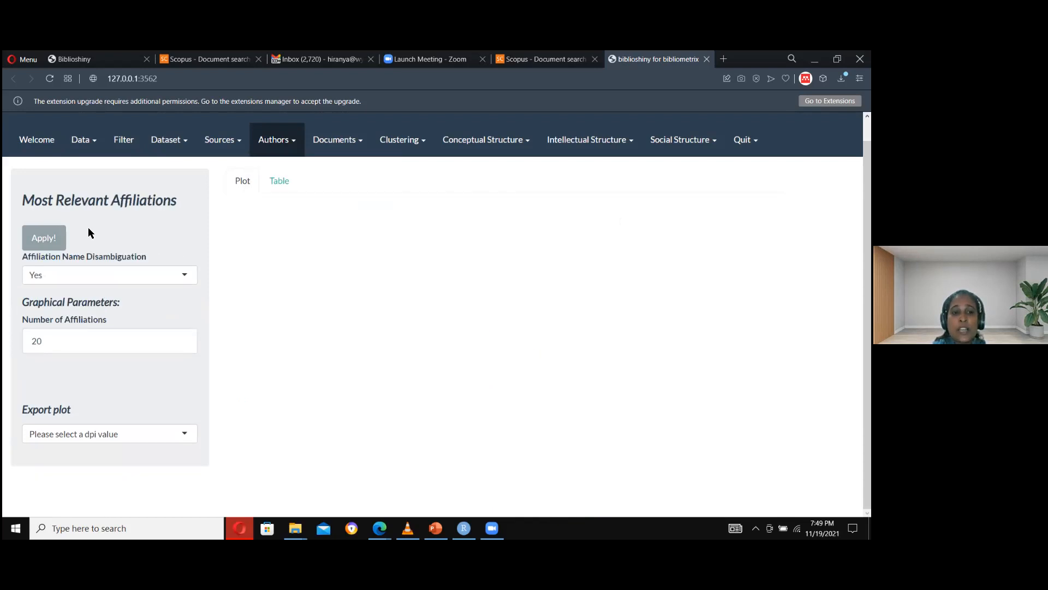
click(50, 240)
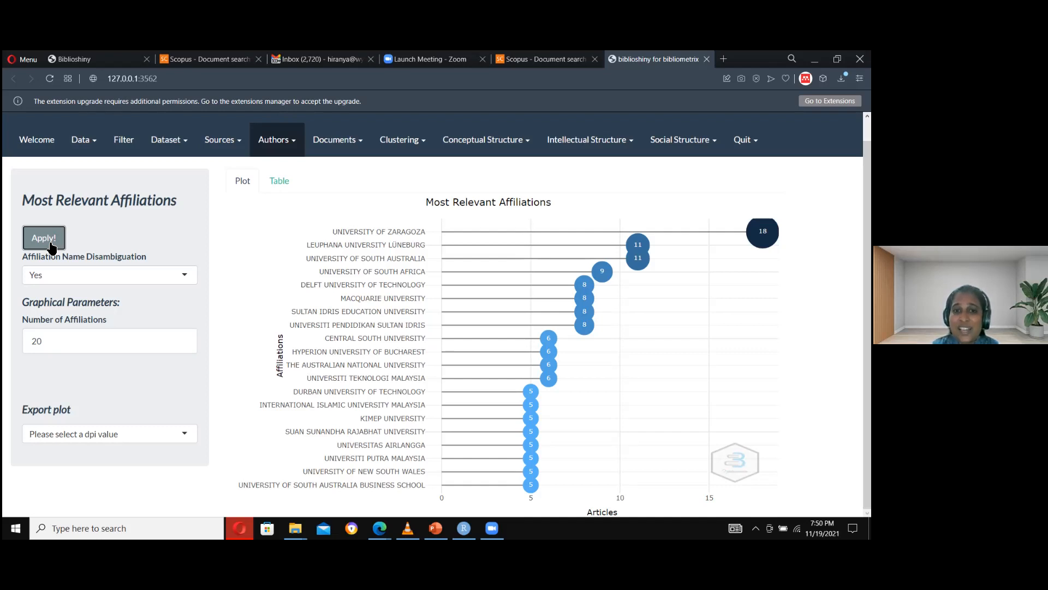
Step: Generate the Corresponding Author's Country plot for 20 countries and inspect the single- and multiple-country document bars for Australia and Indonesia
click(289, 143)
click(314, 335)
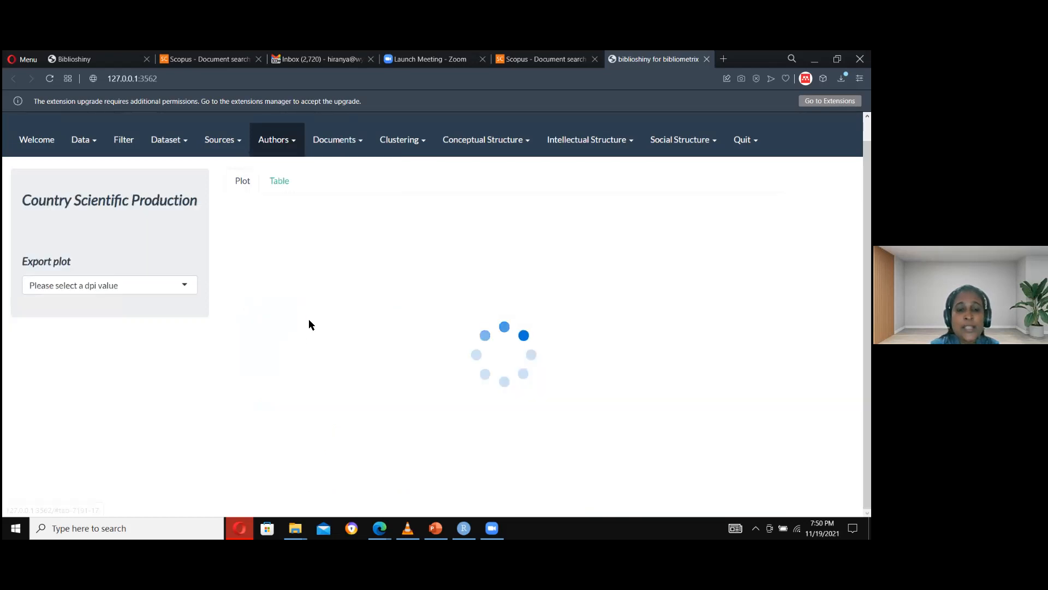
click(284, 139)
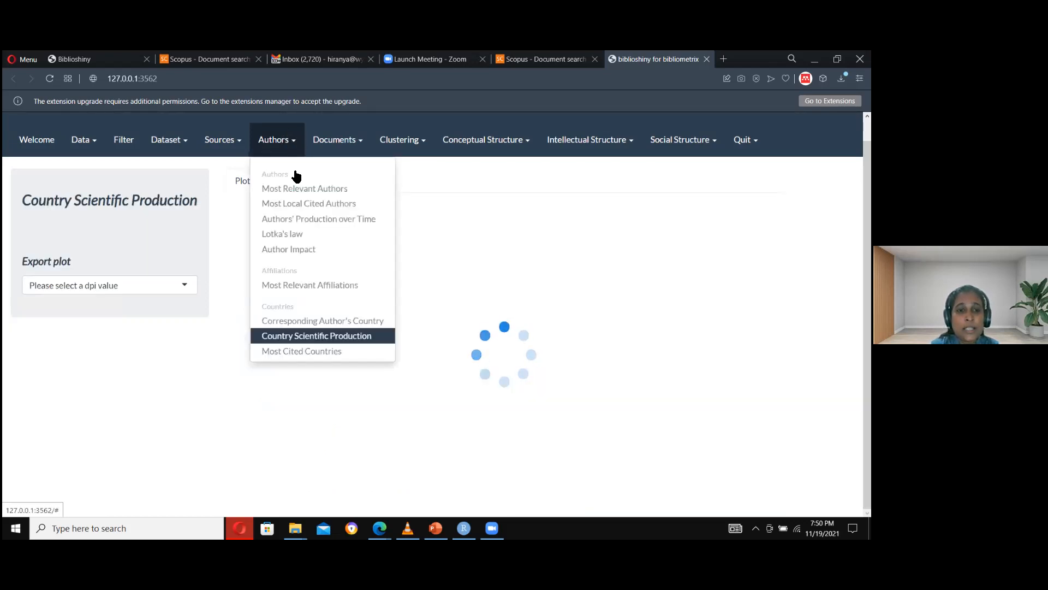
click(314, 320)
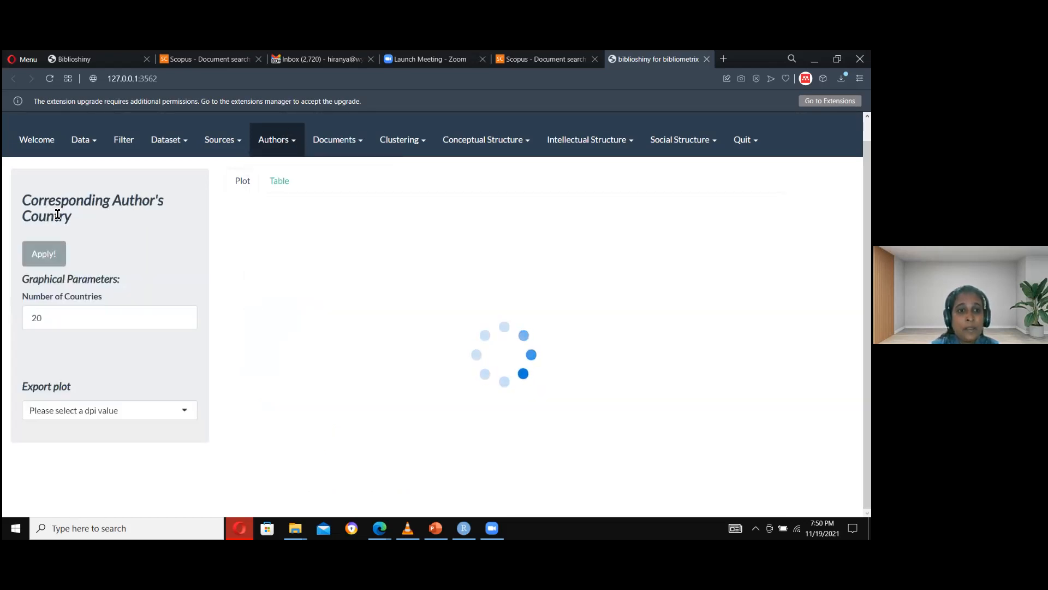
click(54, 261)
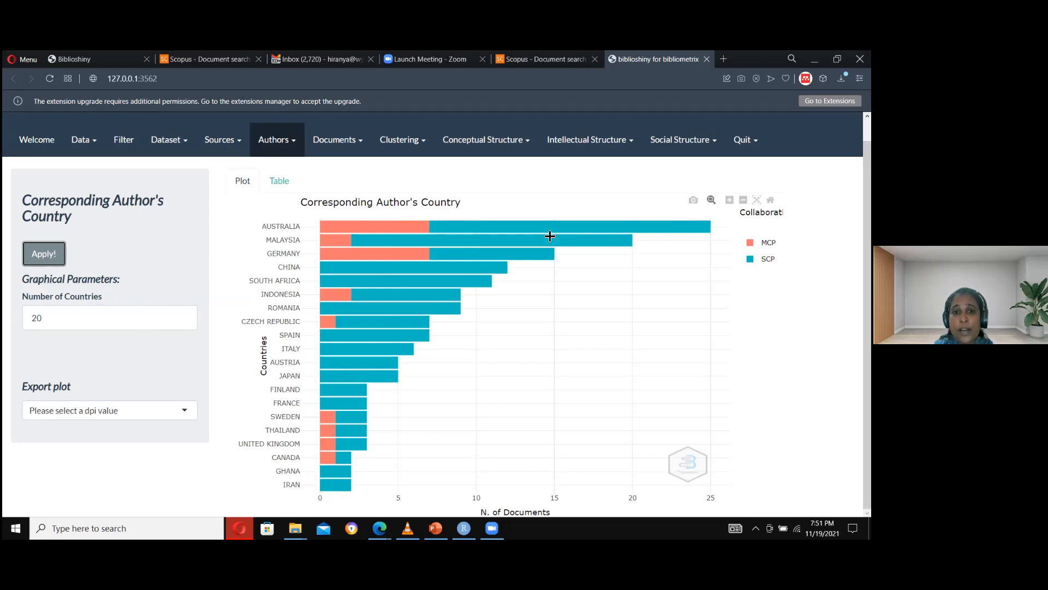
mouse_move(404, 224)
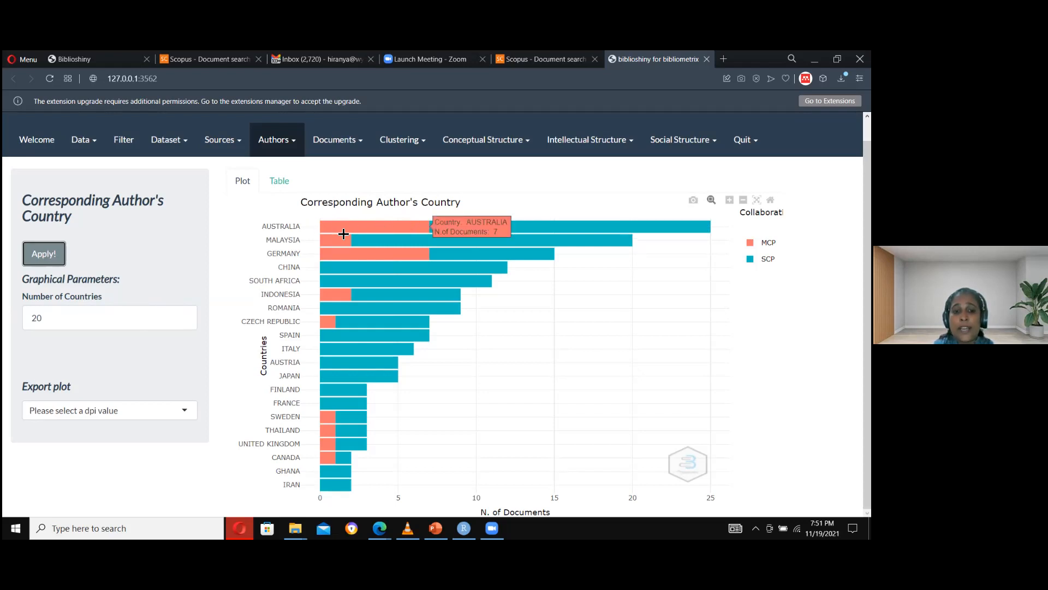
mouse_move(328, 245)
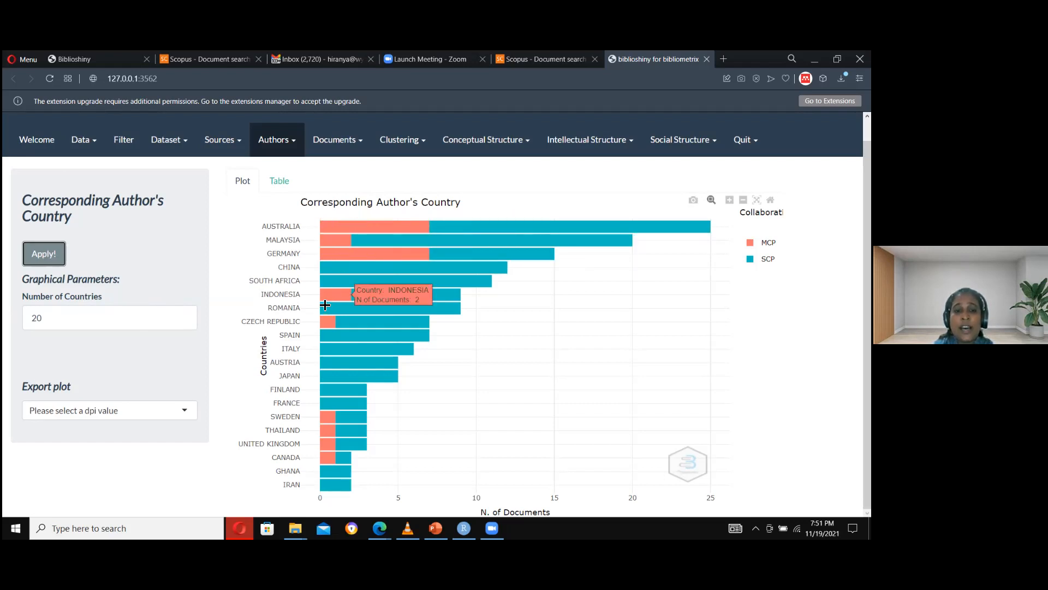
mouse_move(329, 326)
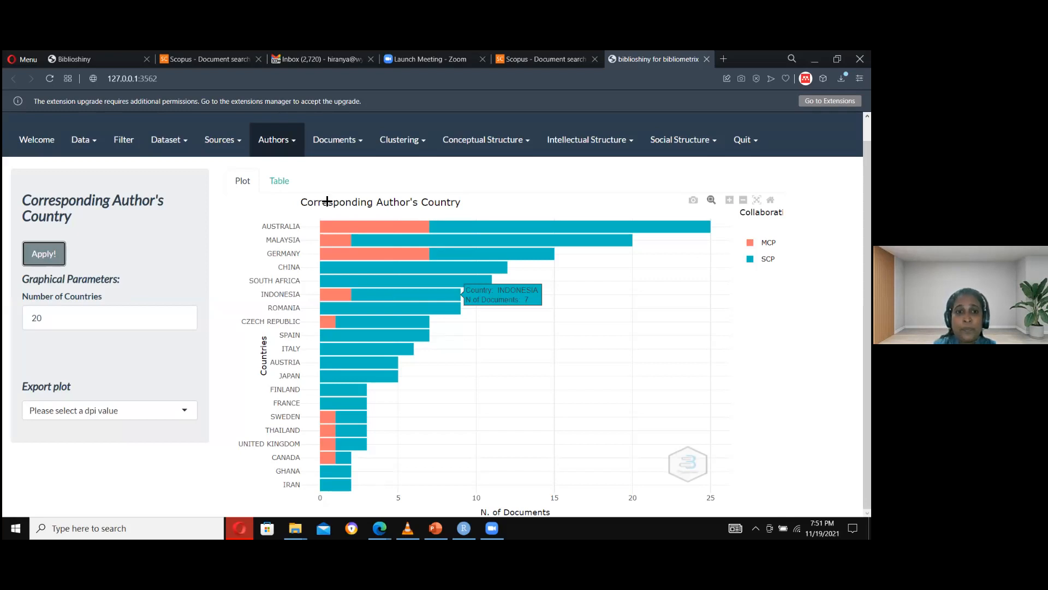
Step: Show the Country Scientific Production map and examine the document counts for Indonesia, Australia and China
click(275, 140)
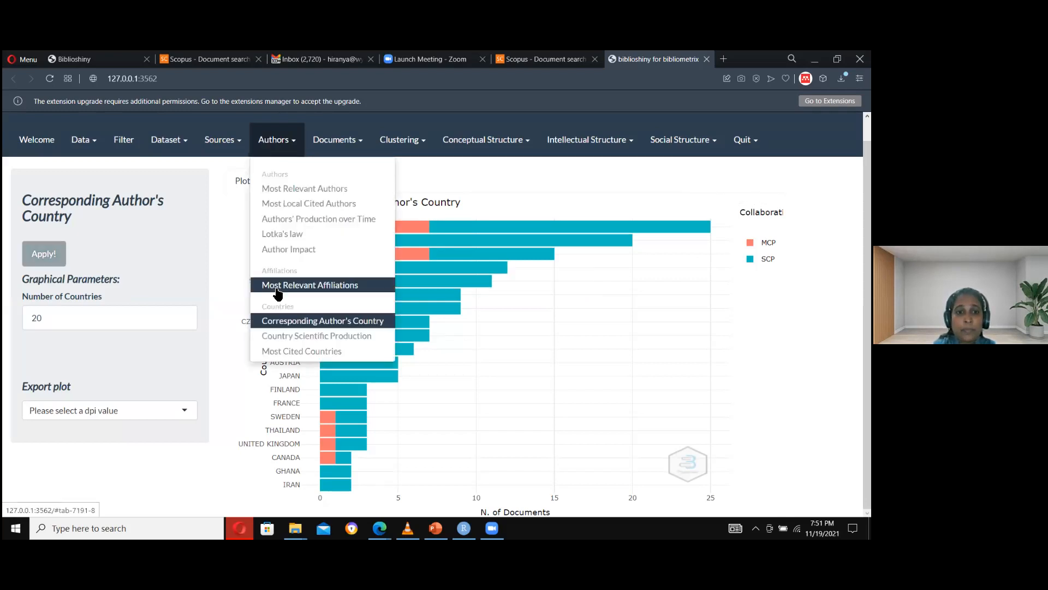
click(286, 339)
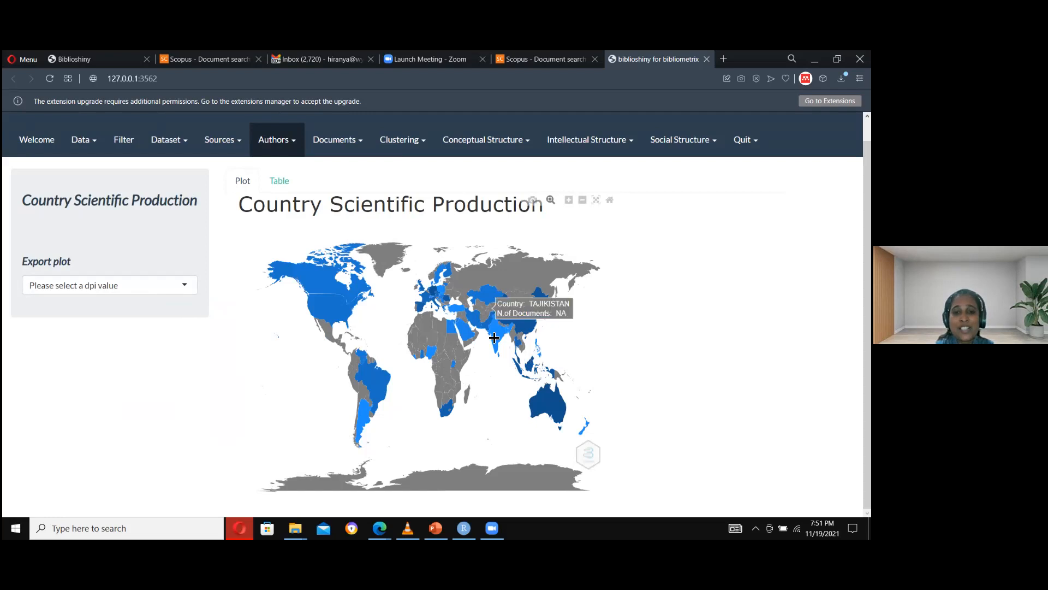
mouse_move(516, 362)
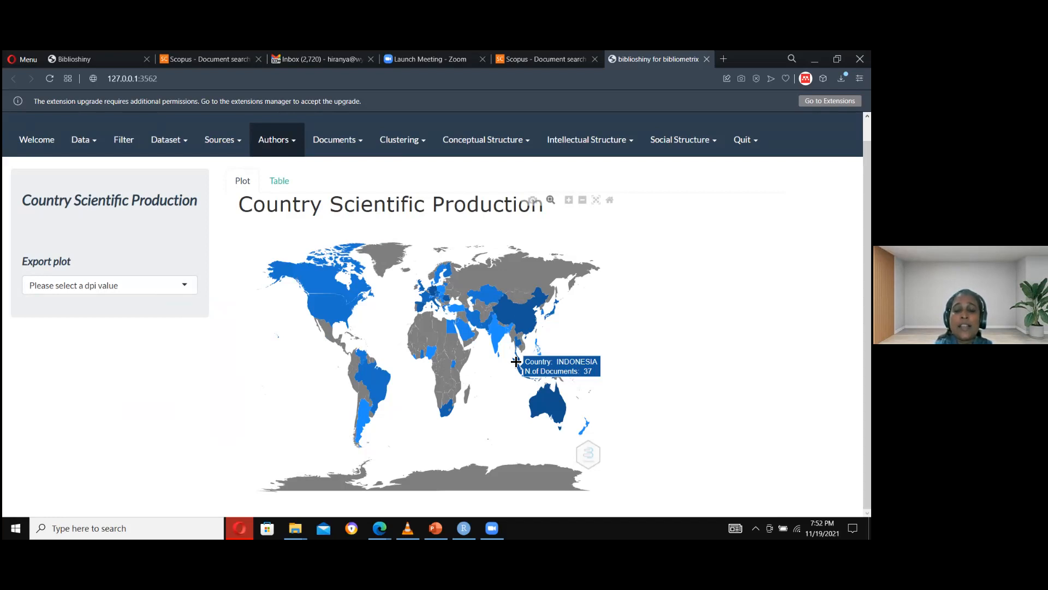
mouse_move(540, 401)
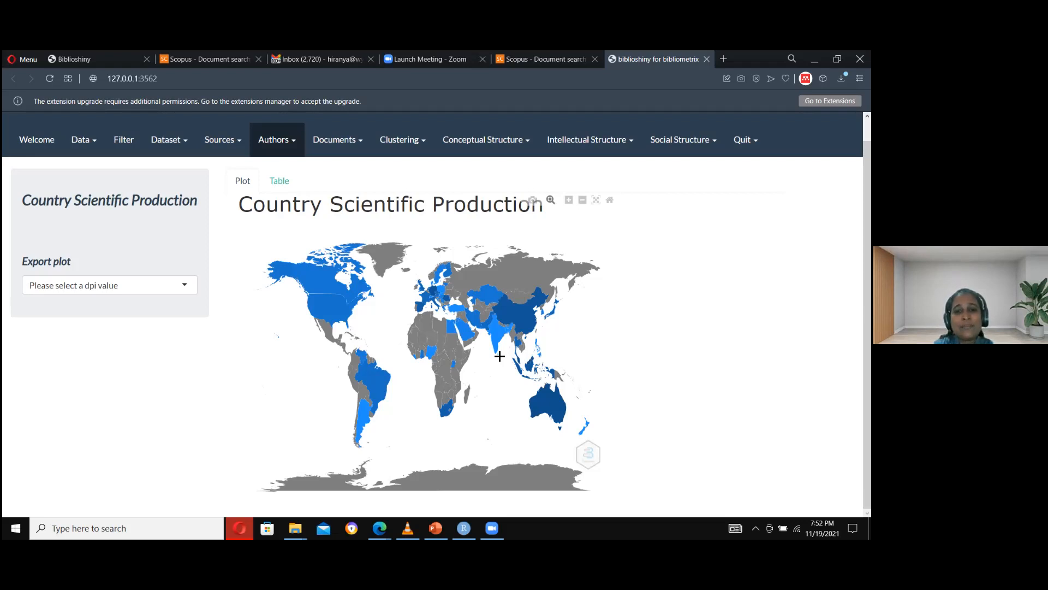
mouse_move(515, 308)
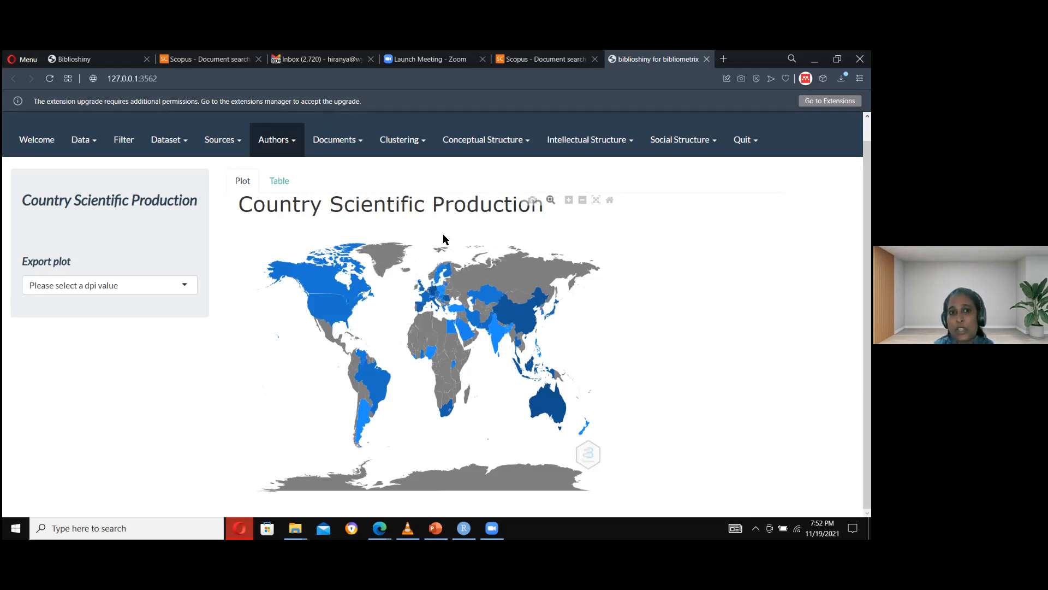
Step: Generate the Most Cited Countries plot for 20 countries, measured by Total Citations
click(283, 143)
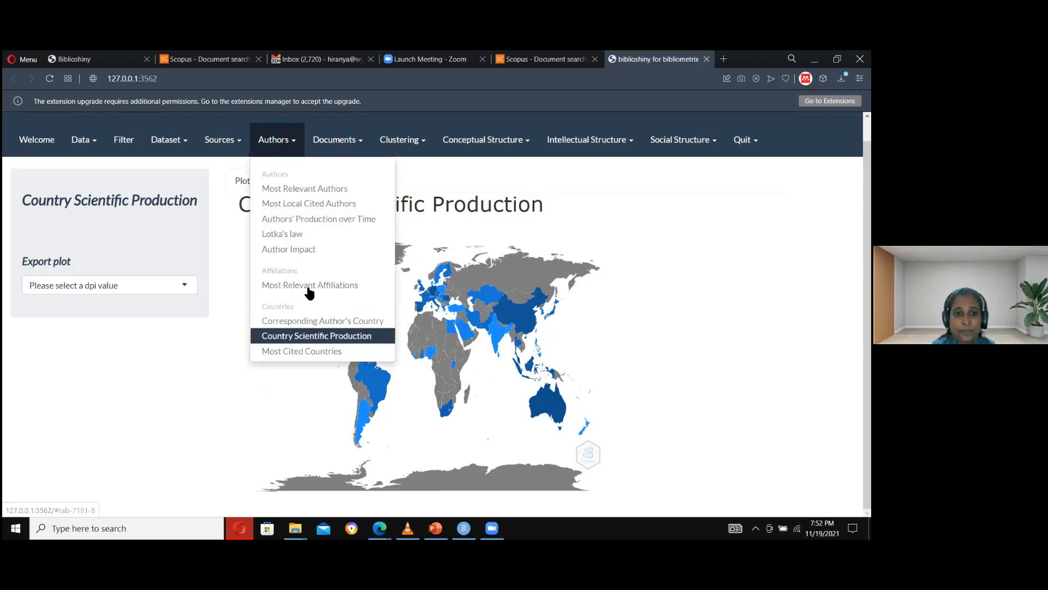
click(301, 351)
click(37, 239)
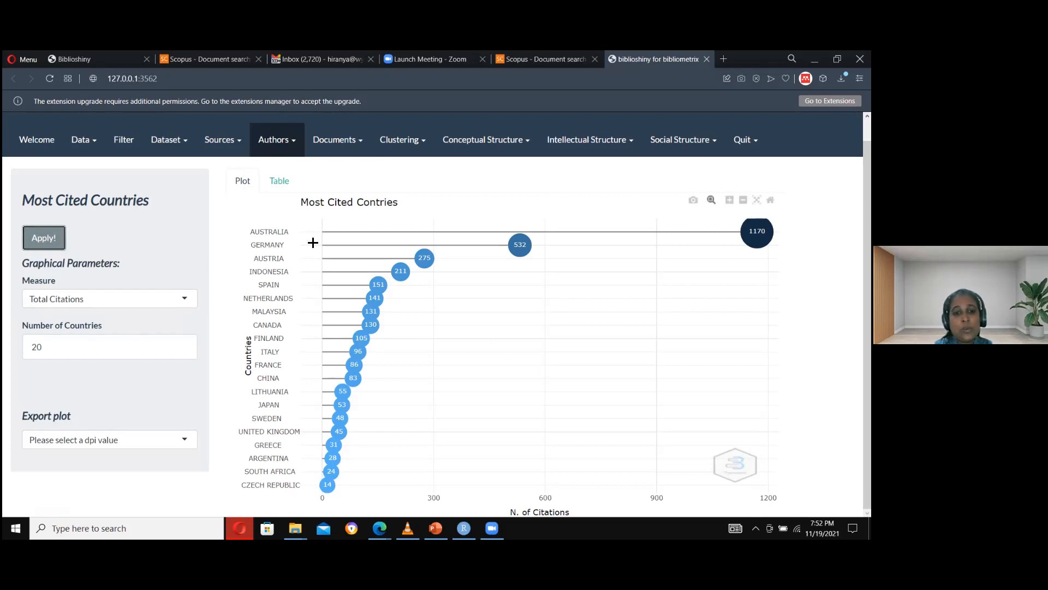
Step: Generate the Most Global Cited Documents plot for 20 documents, measured by Total Citations
click(347, 140)
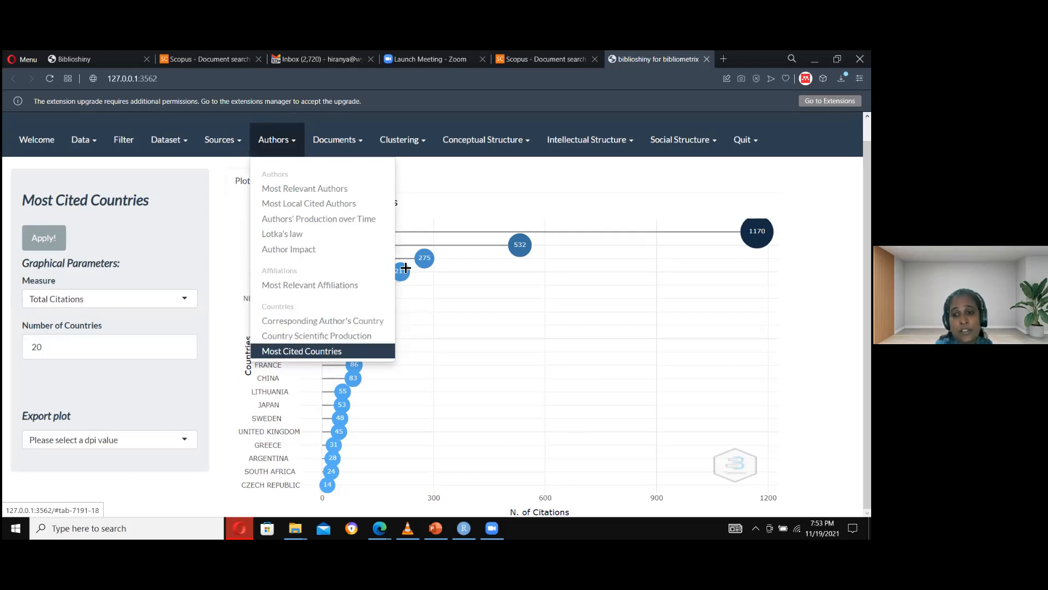
click(352, 146)
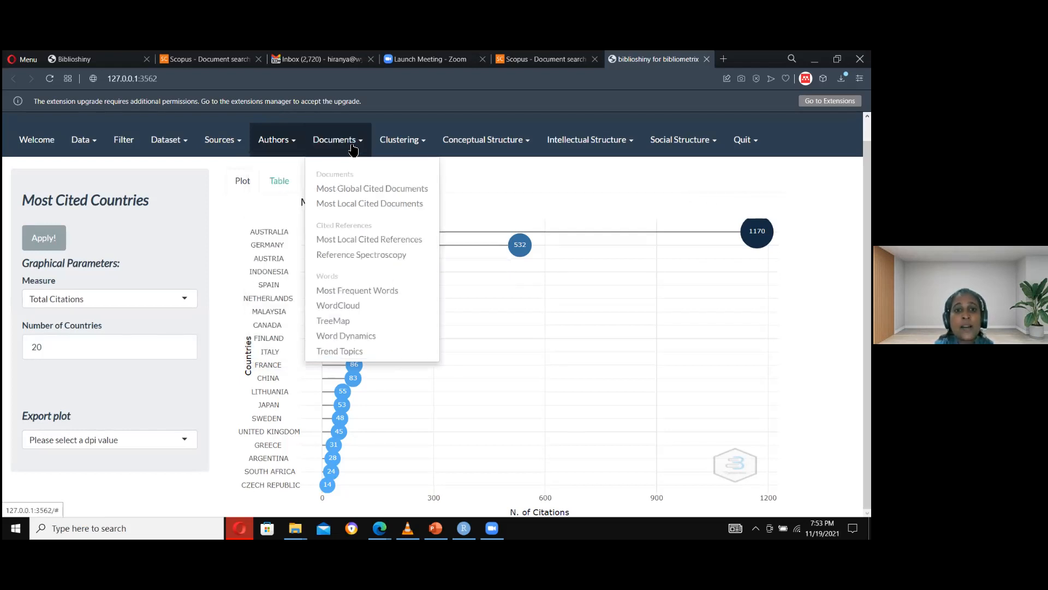
click(360, 191)
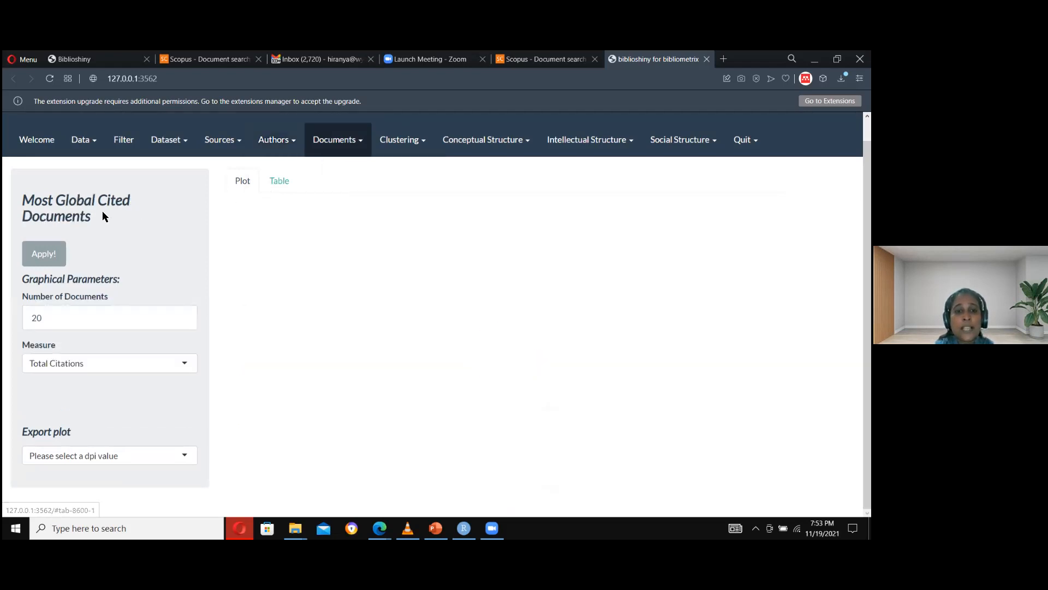
click(48, 255)
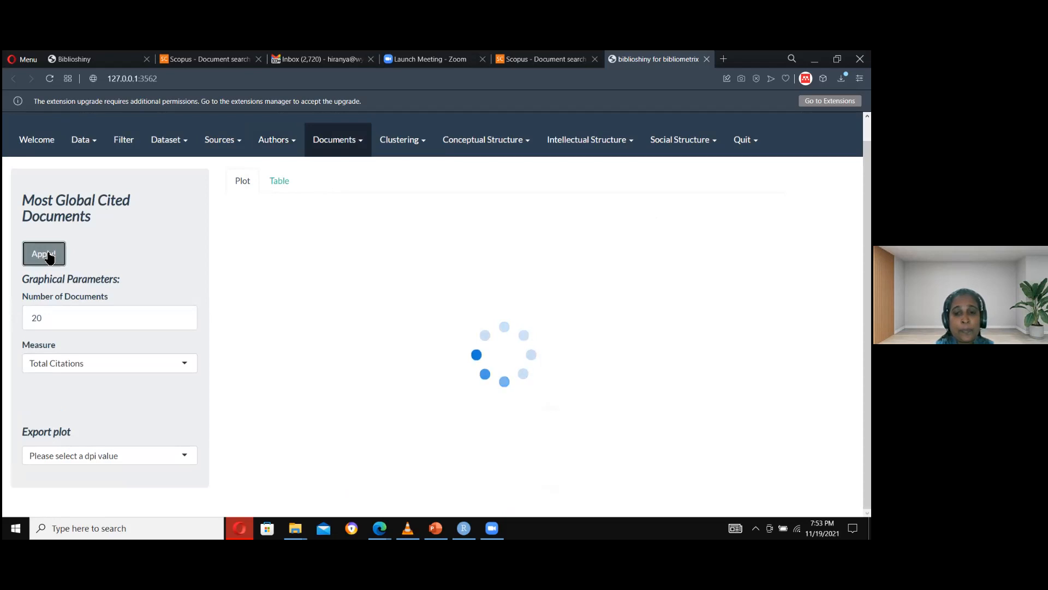
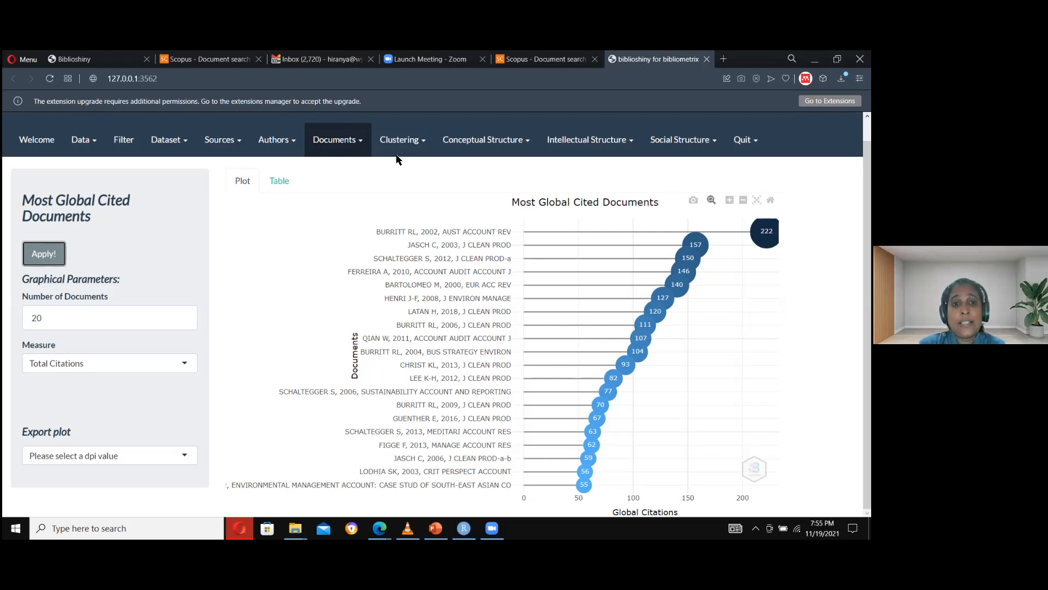
Step: Generate the Most Local Cited Documents plot for 20 documents with the semicolon field separator
click(357, 141)
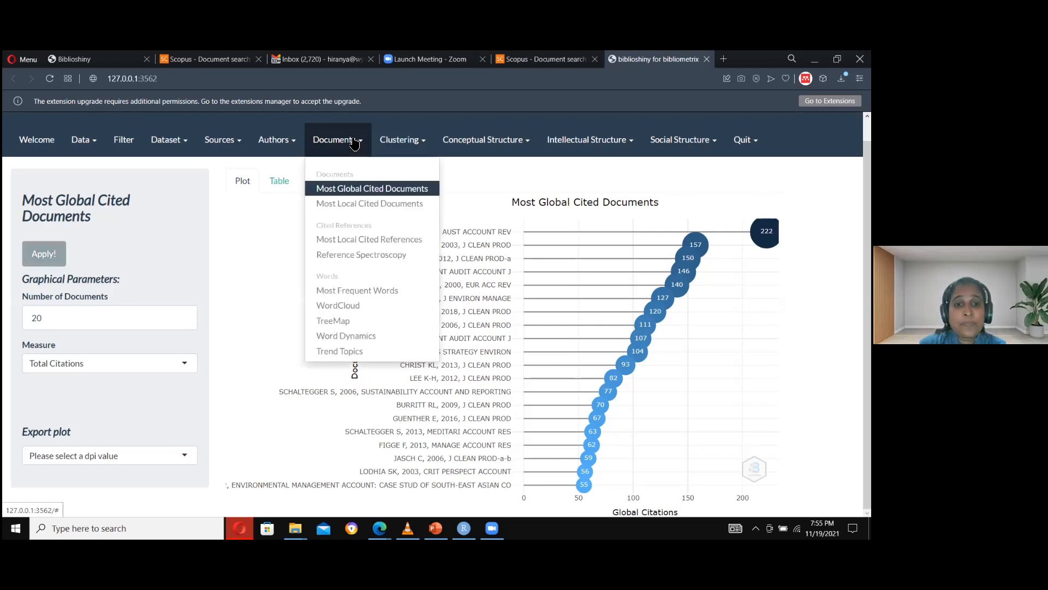
click(357, 204)
click(56, 249)
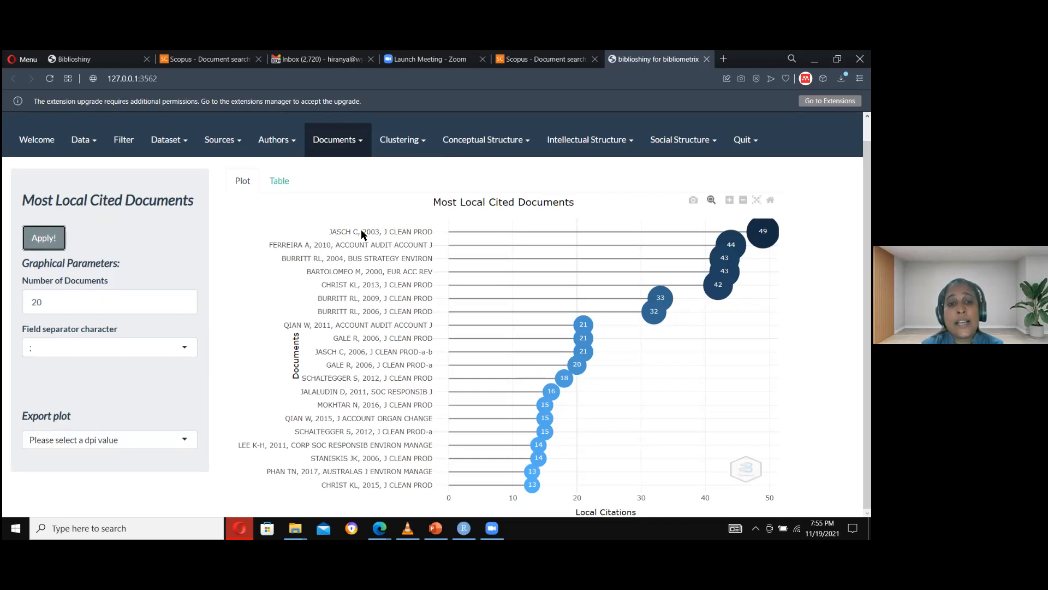
Step: Generate the Most Local Cited References analysis for 20 documents and show its results as a table
click(350, 143)
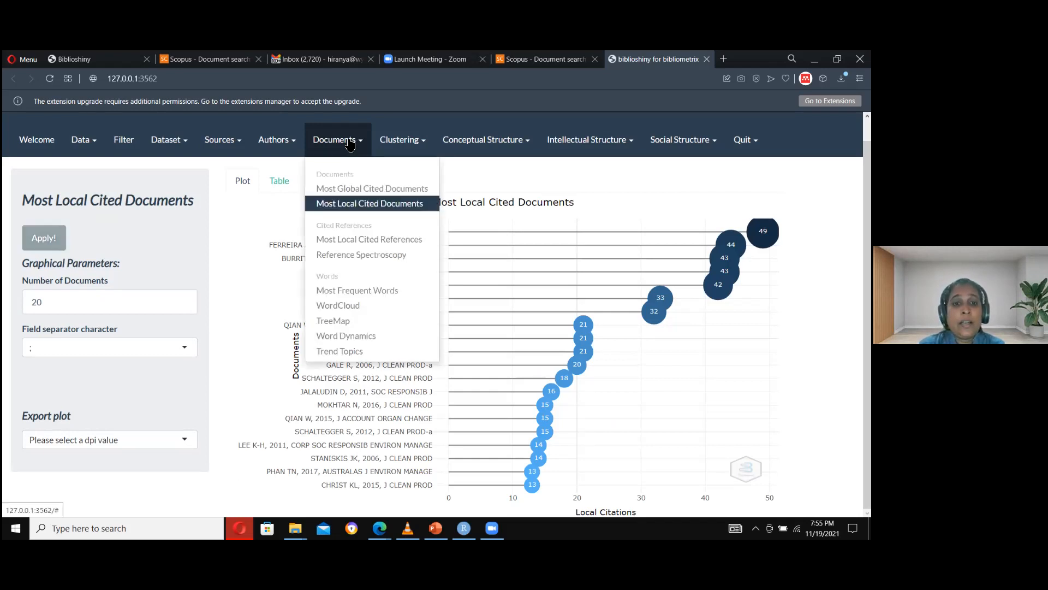
click(366, 241)
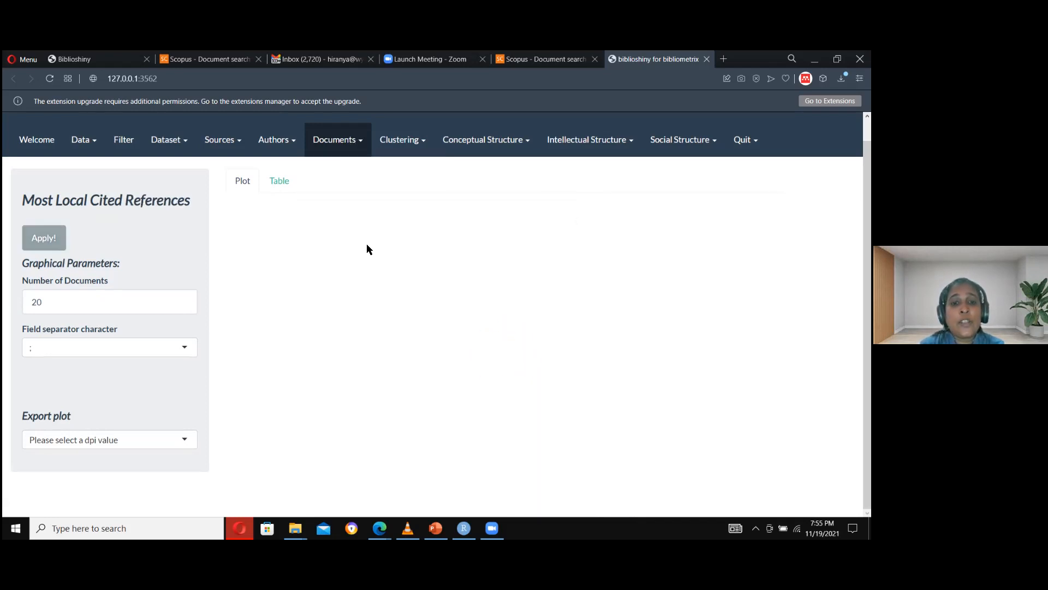
click(49, 243)
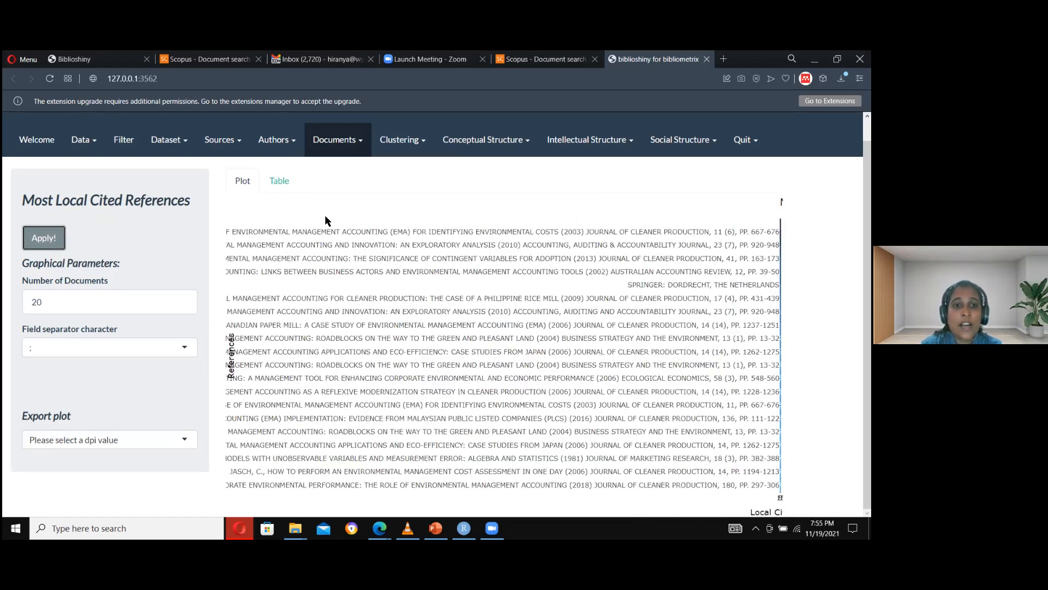
click(275, 179)
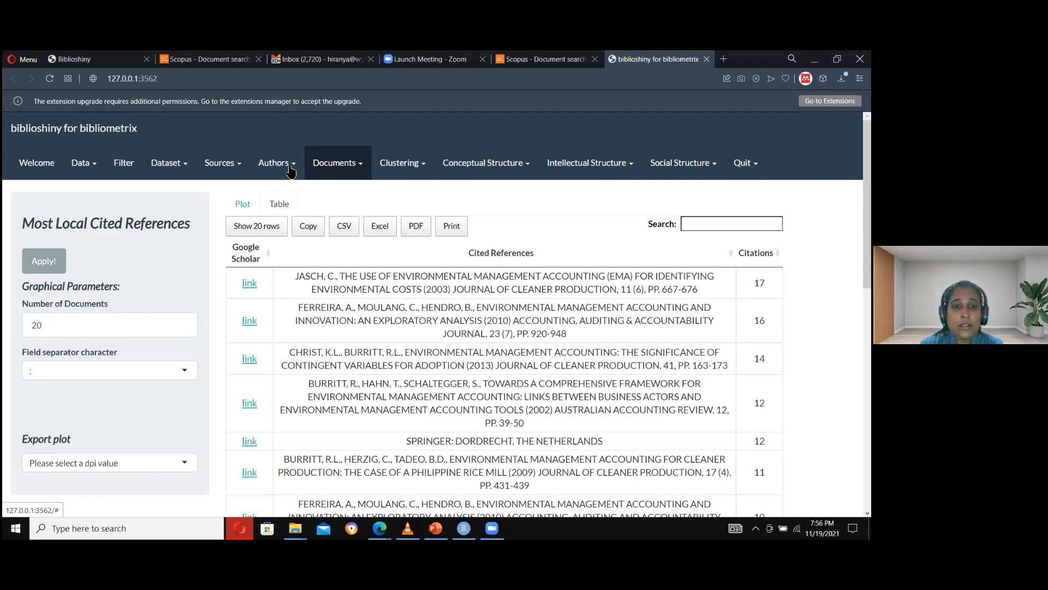
Step: Generate the Reference Spectroscopy graph with no year limits and examine the cited references for the earliest years
click(347, 165)
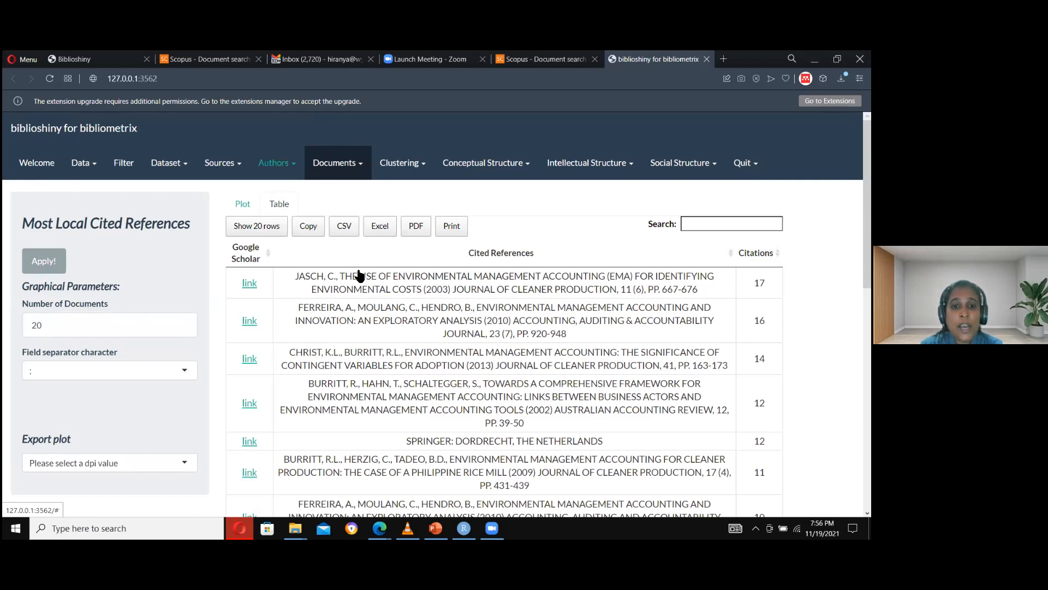
click(360, 277)
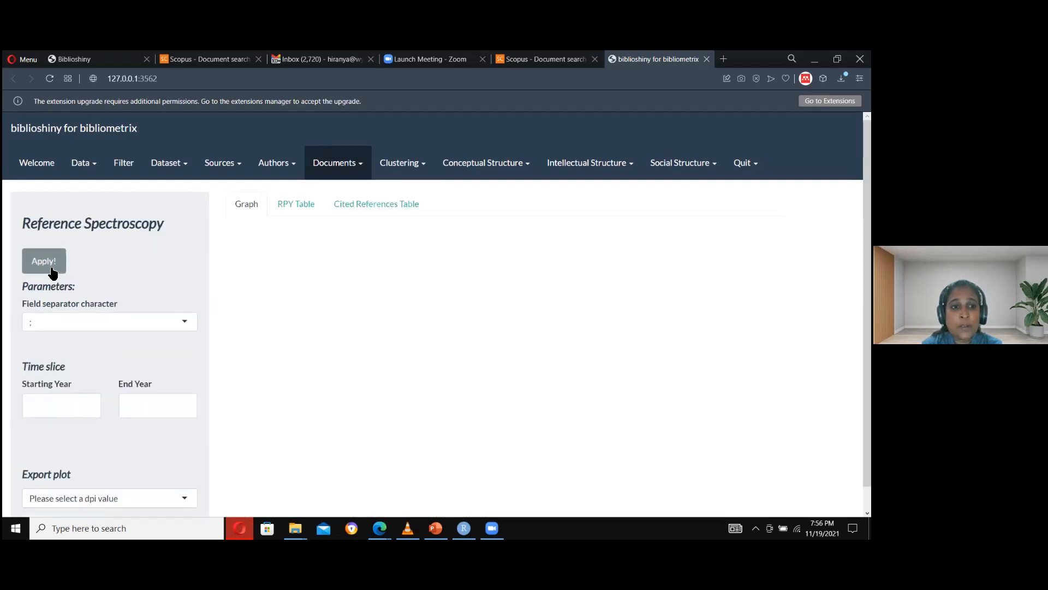
click(42, 267)
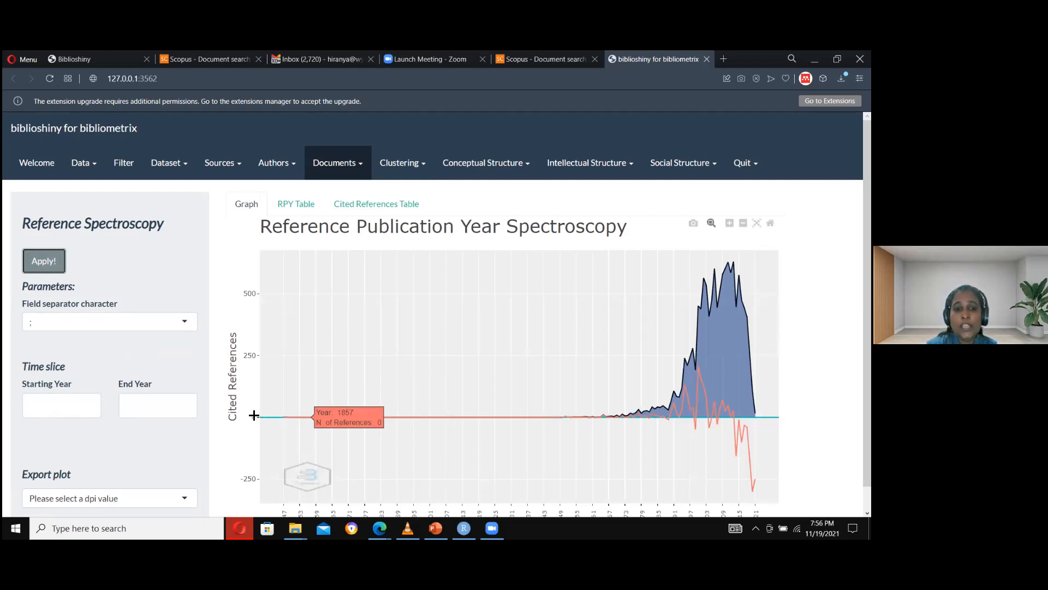
mouse_move(295, 422)
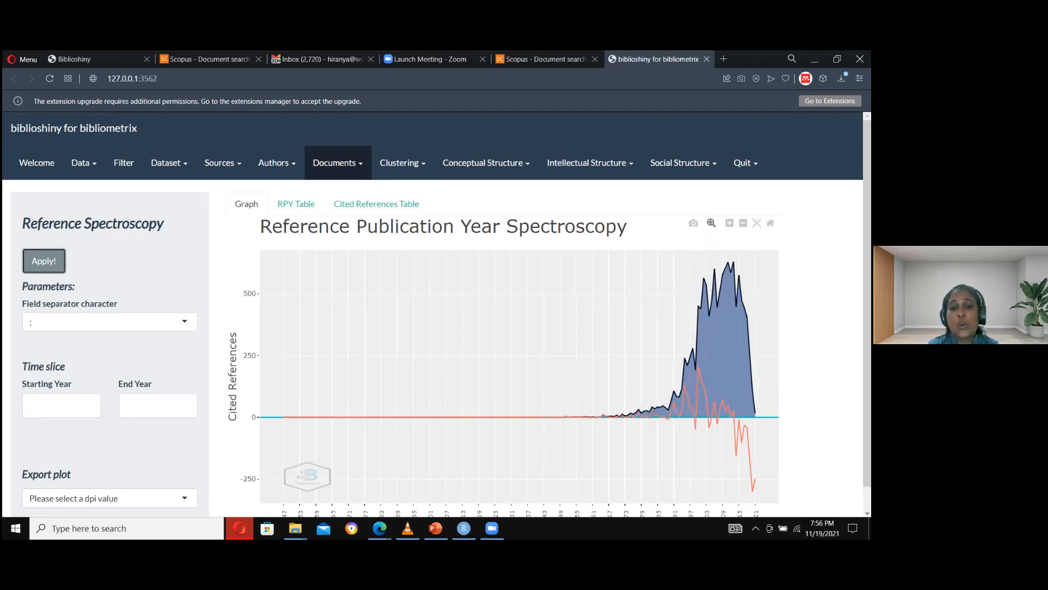
Step: Generate the Most Frequent Words plot for 10 Keywords Plus terms and inspect the occurrences of environmental management accountings and sustainable development
click(340, 165)
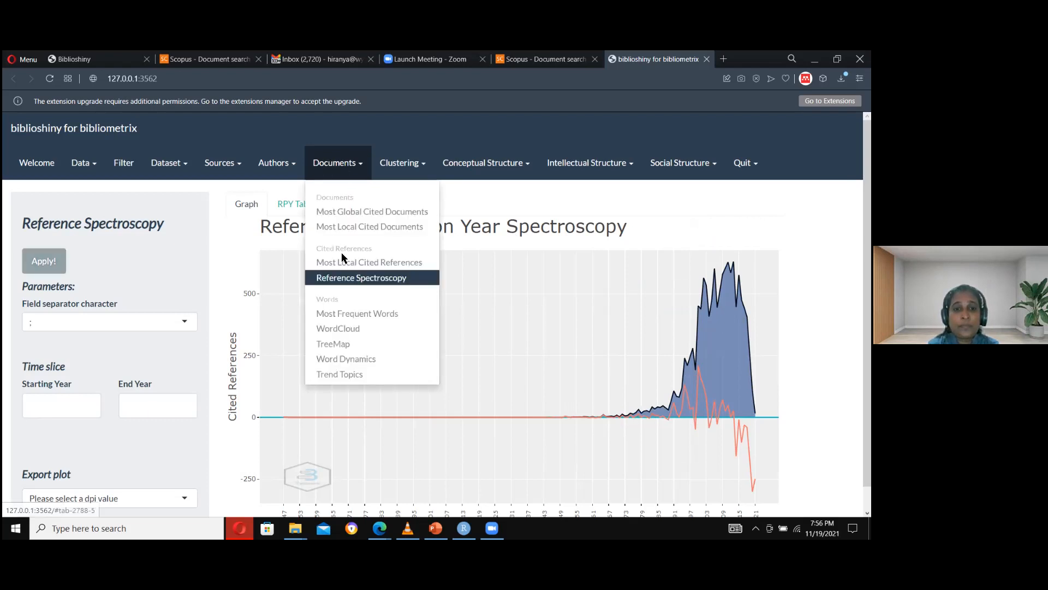
click(337, 316)
click(54, 262)
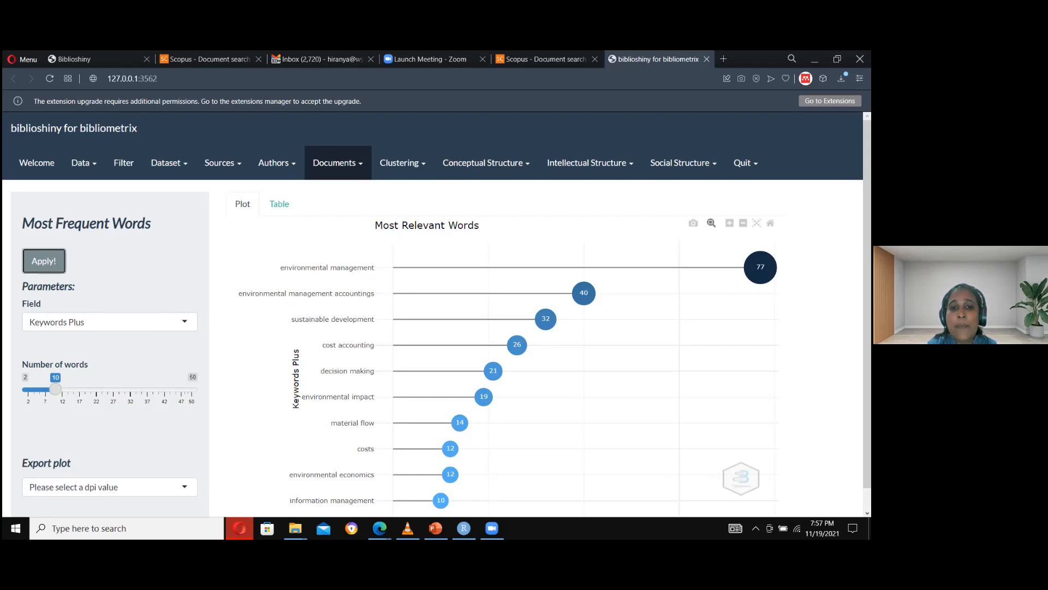
mouse_move(590, 299)
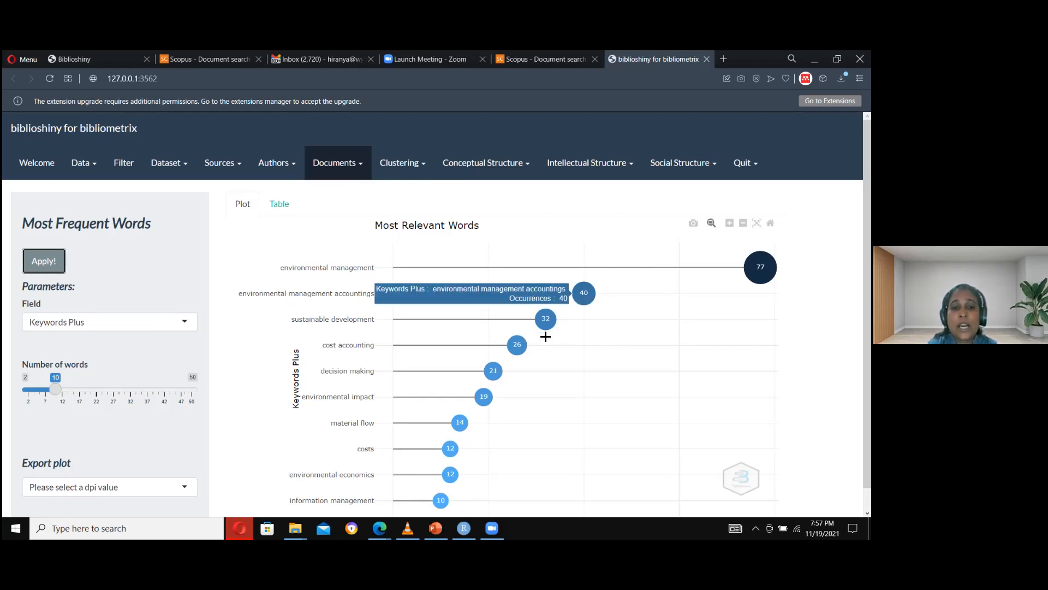
mouse_move(558, 322)
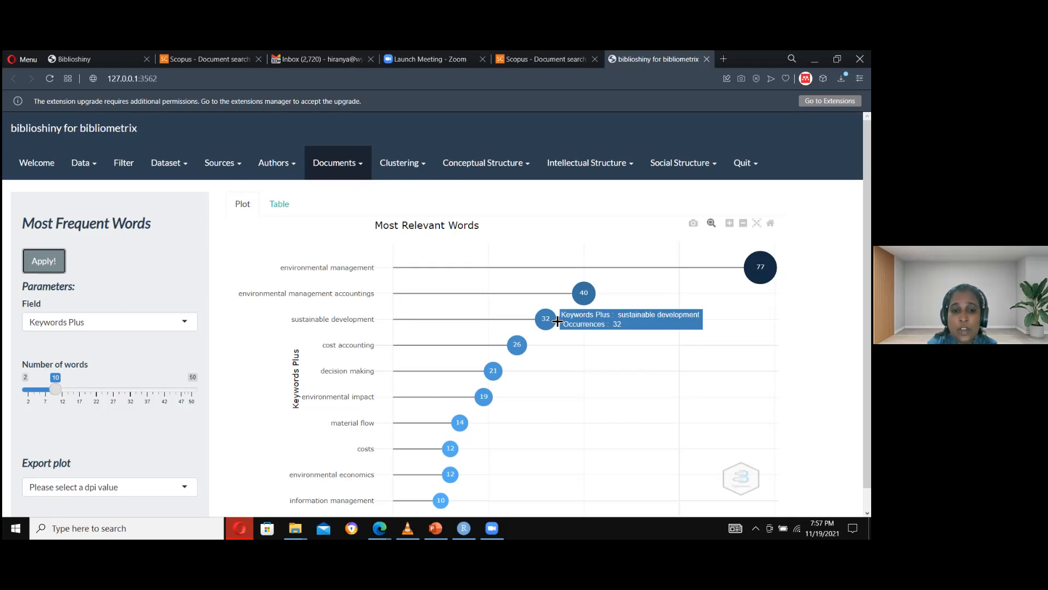
Step: Regenerate the Most Frequent Words plot with the field set to Author's keywords
click(159, 323)
click(123, 361)
click(52, 266)
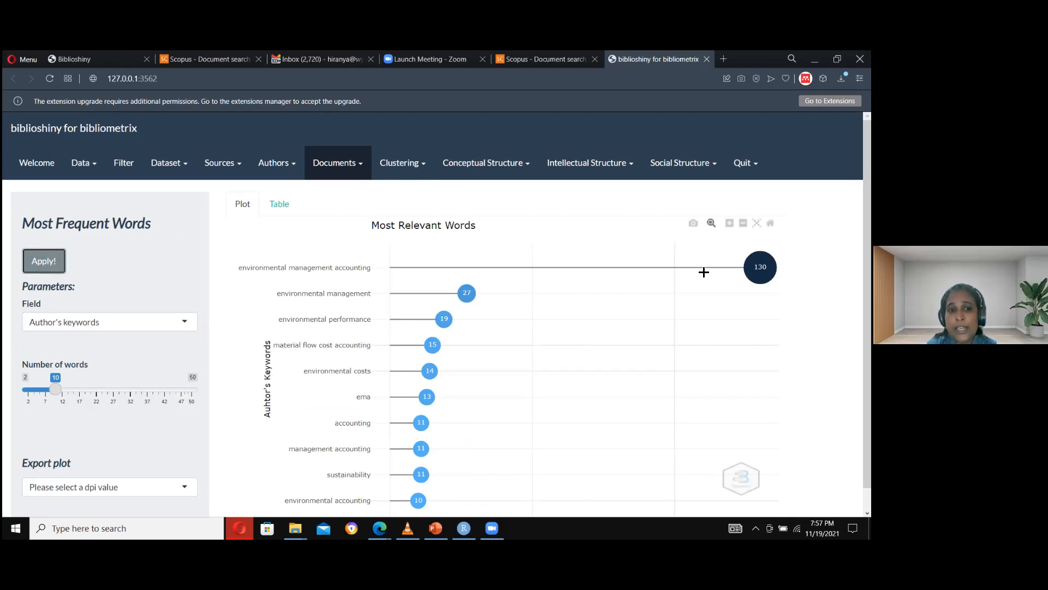
Step: Regenerate the Most Frequent Words plot from Titles with N-Grams set to Trigrams
click(153, 320)
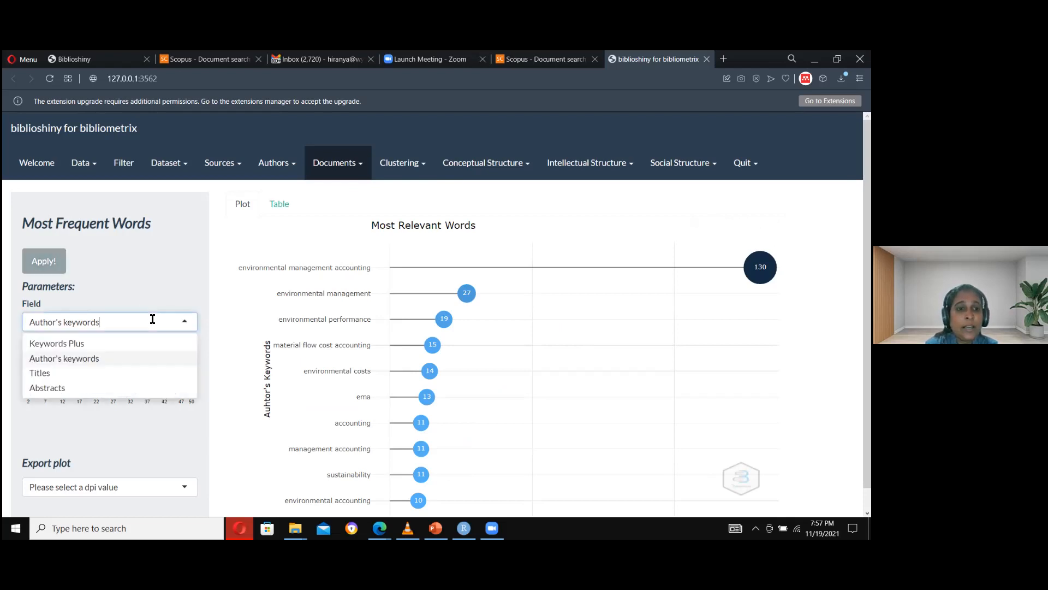
click(107, 372)
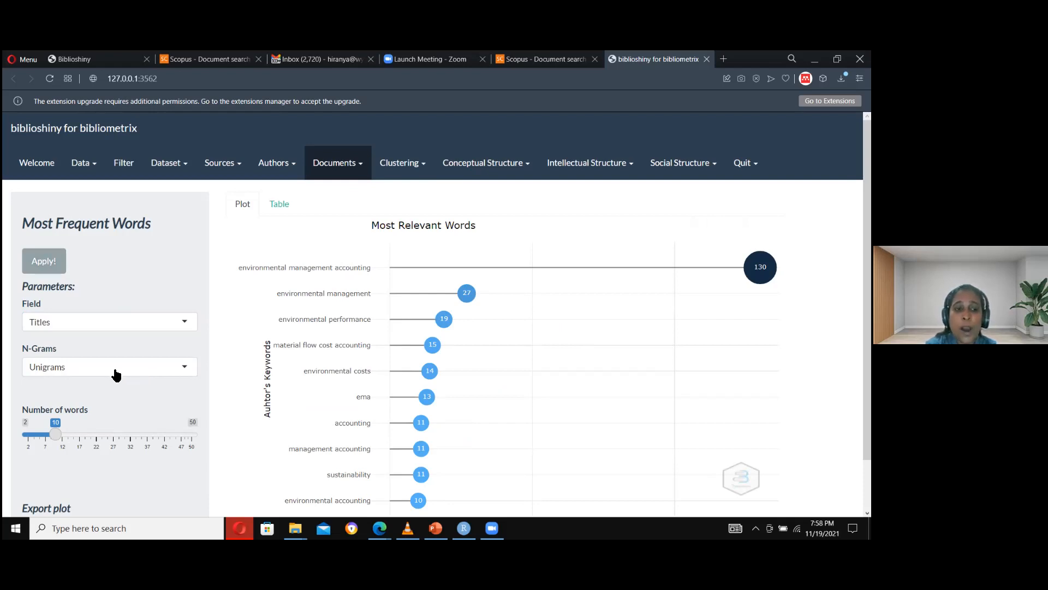
click(115, 373)
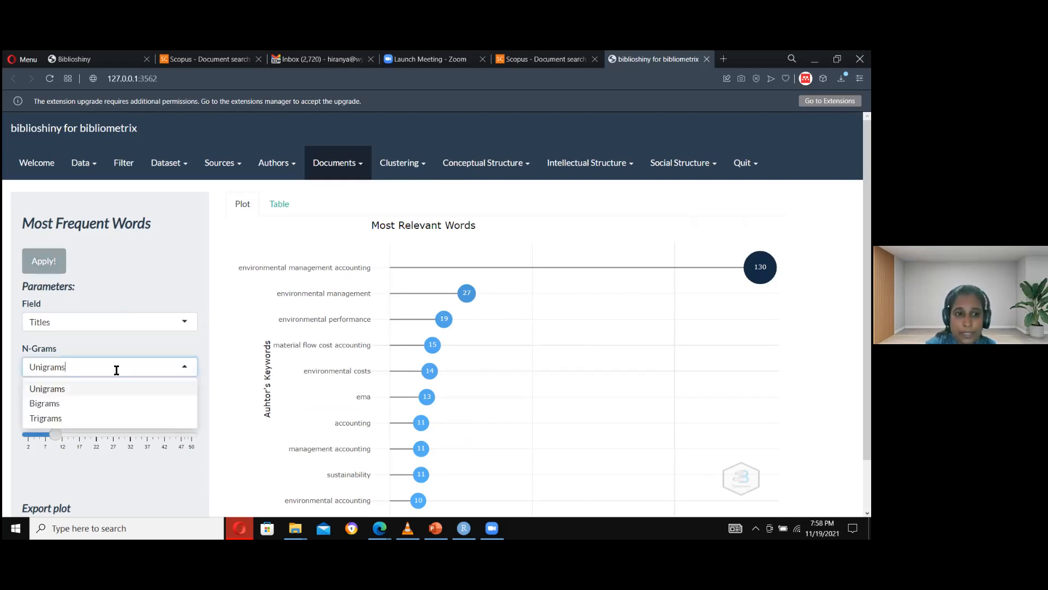
click(101, 420)
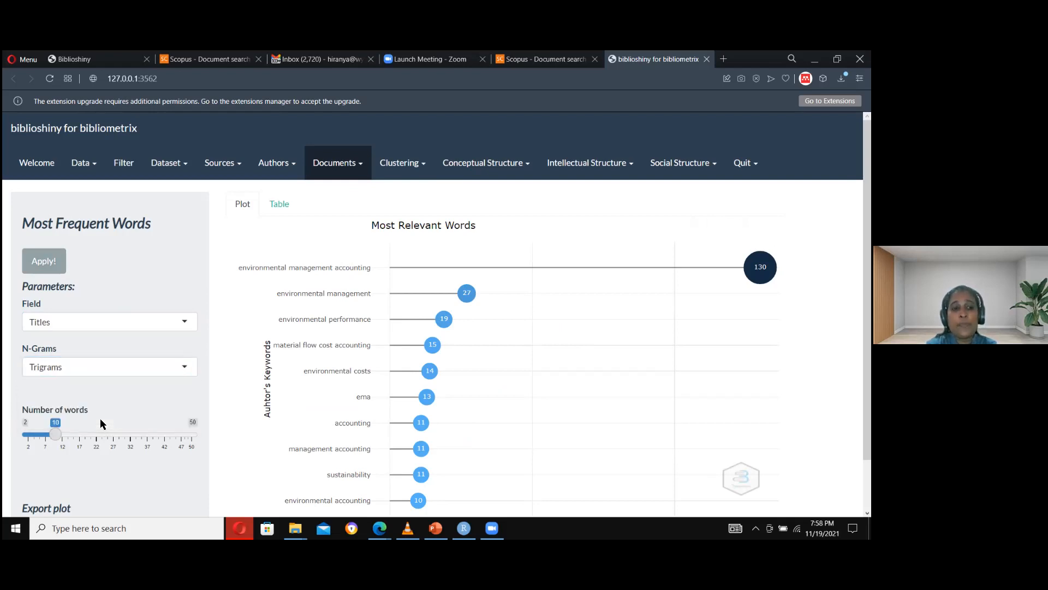
click(52, 261)
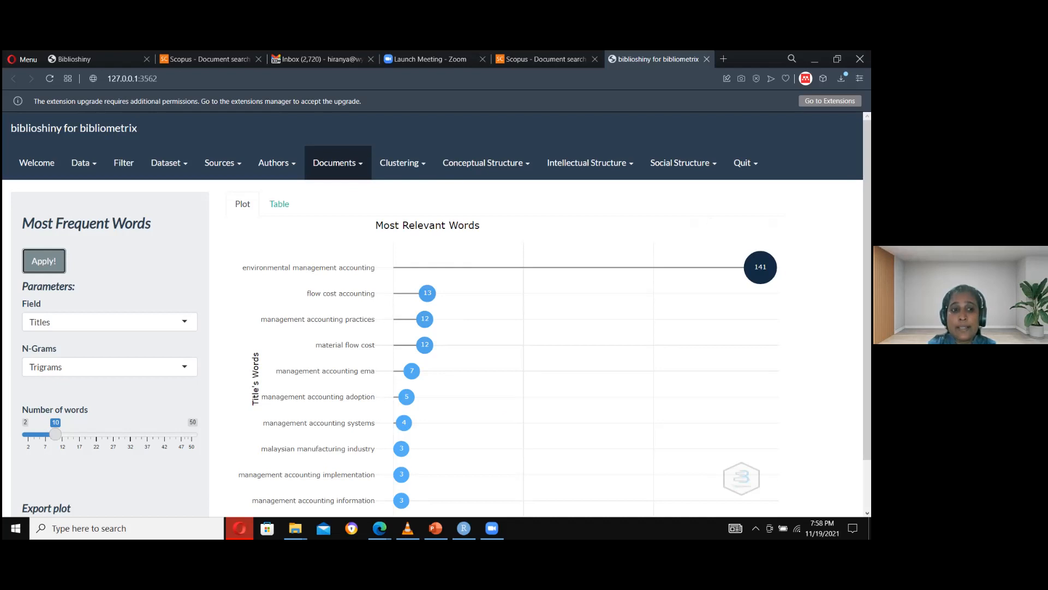
Step: Regenerate the Most Frequent Words plot from Abstracts using Trigrams and examine the environmental management accounting entry
click(169, 332)
click(169, 329)
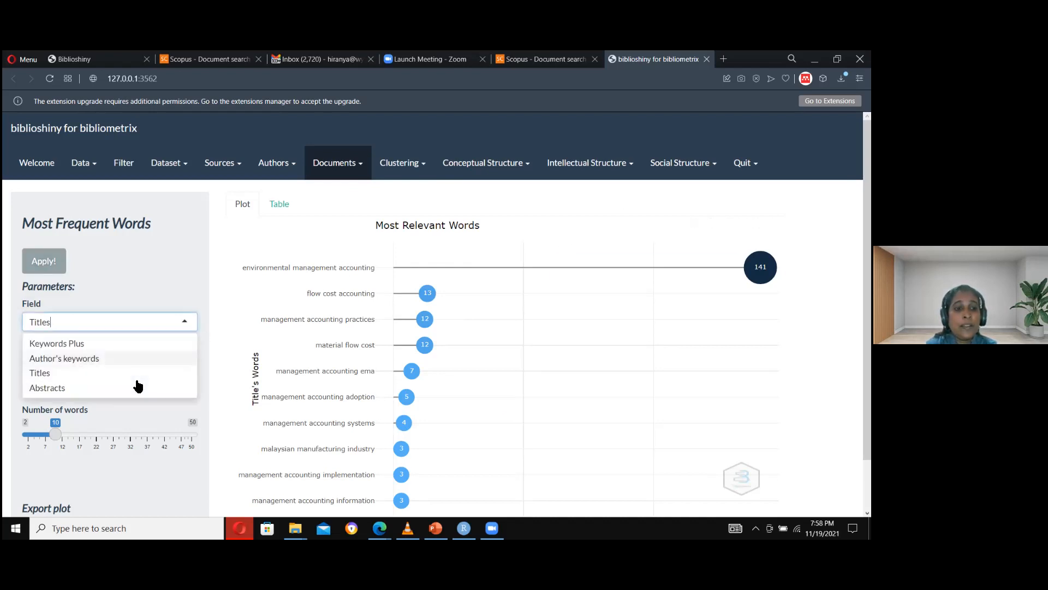
click(135, 391)
click(47, 266)
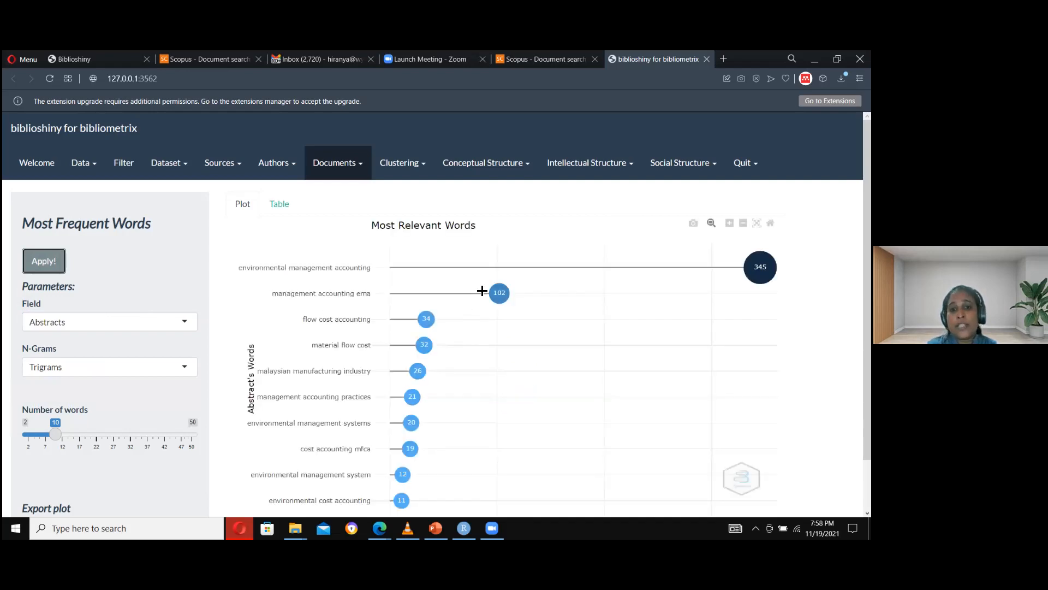
mouse_move(743, 264)
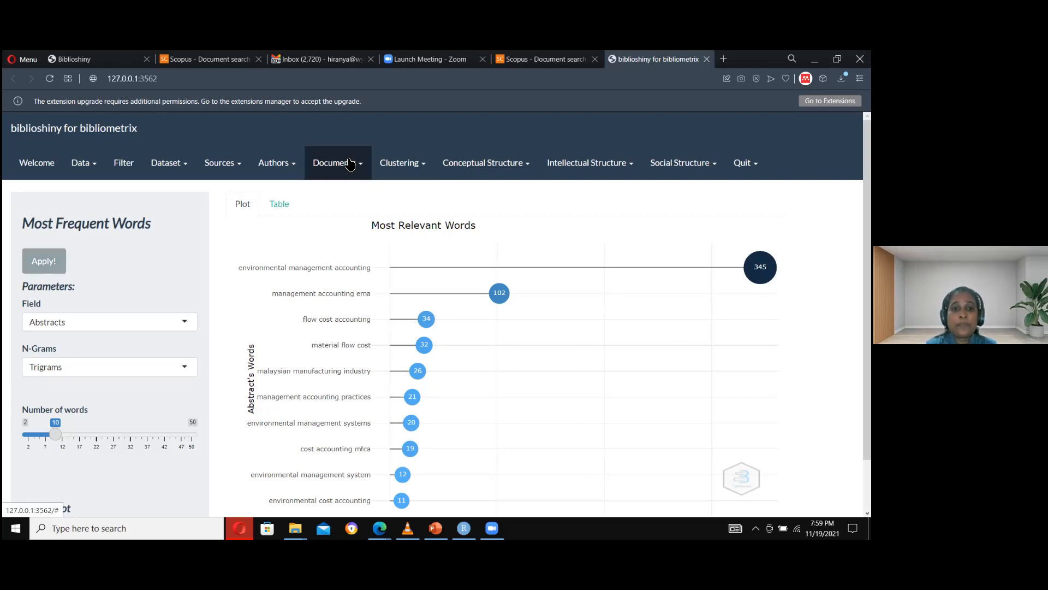
Step: Generate a WordCloud of 50 Keywords Plus terms, using frequency as the occurrence measure and a circle shape
click(349, 163)
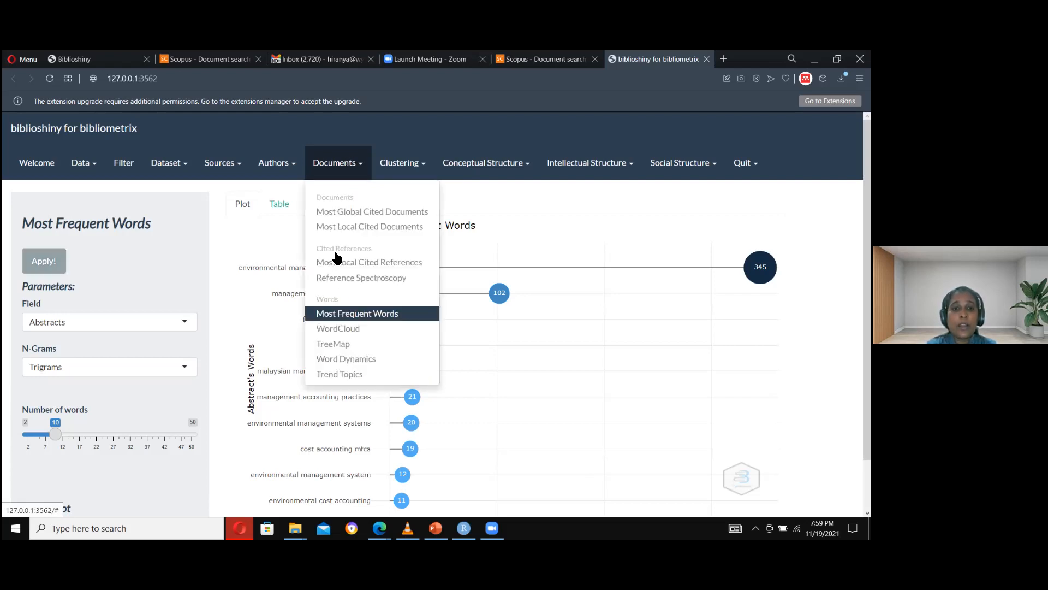
click(352, 329)
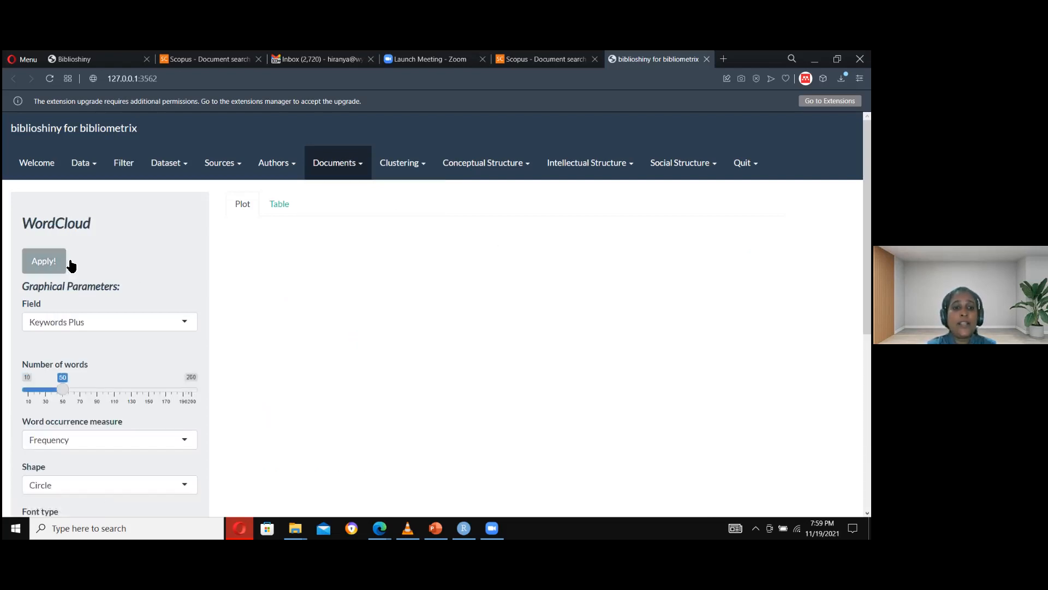
click(35, 272)
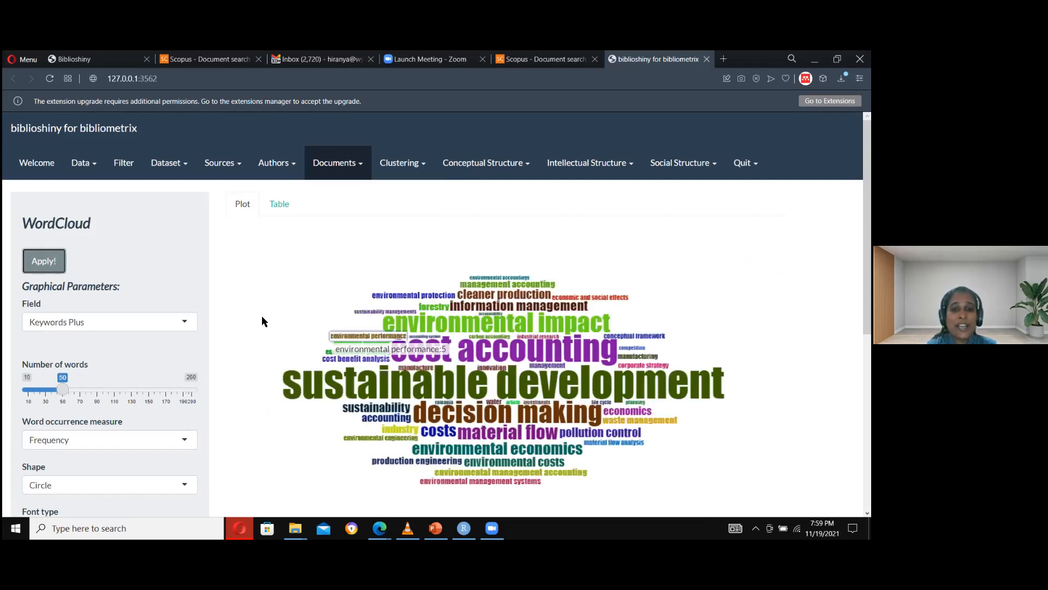
Step: Regenerate the WordCloud with the field set to Author's keywords
click(185, 321)
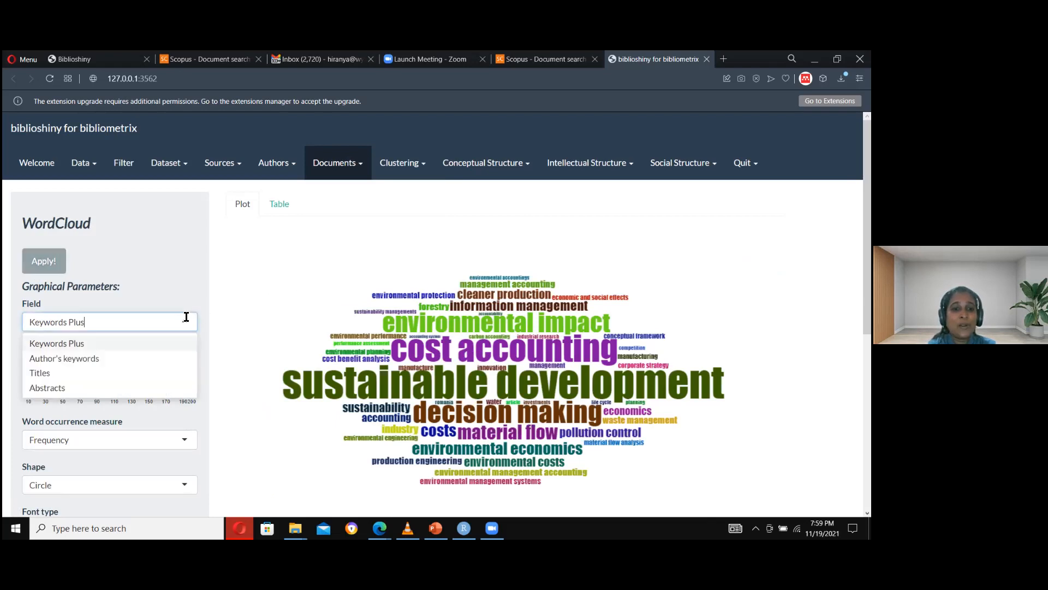
click(157, 359)
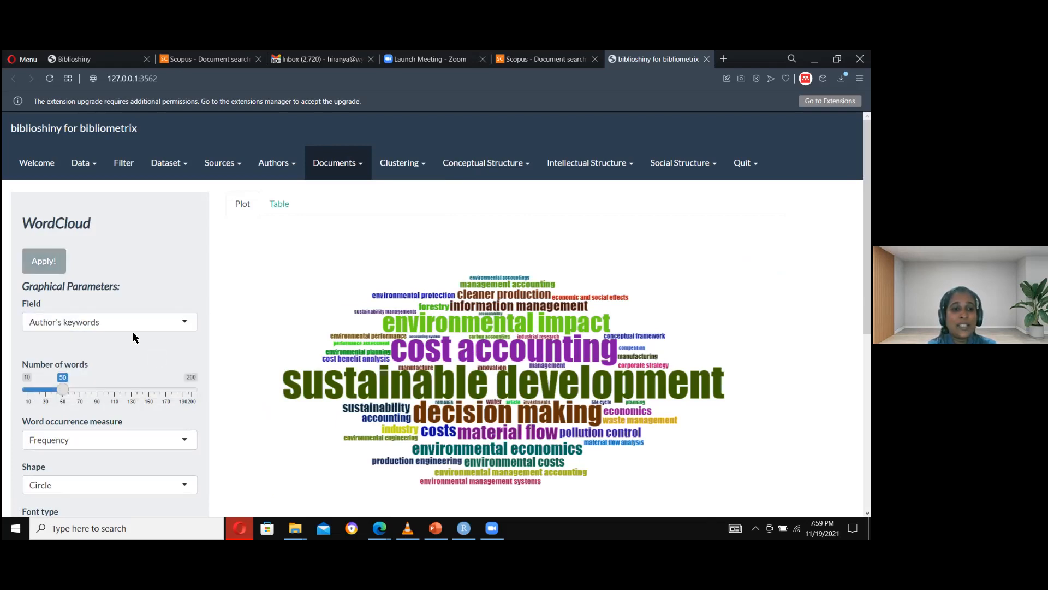
click(56, 265)
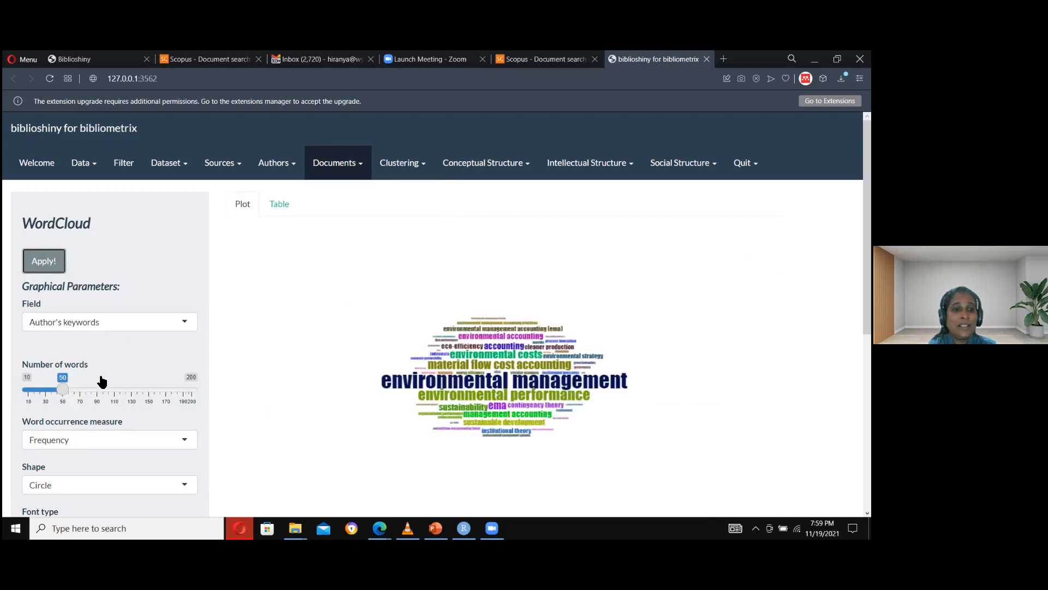
Step: Regenerate the WordCloud from Titles using Unigrams
click(110, 321)
click(105, 371)
click(54, 266)
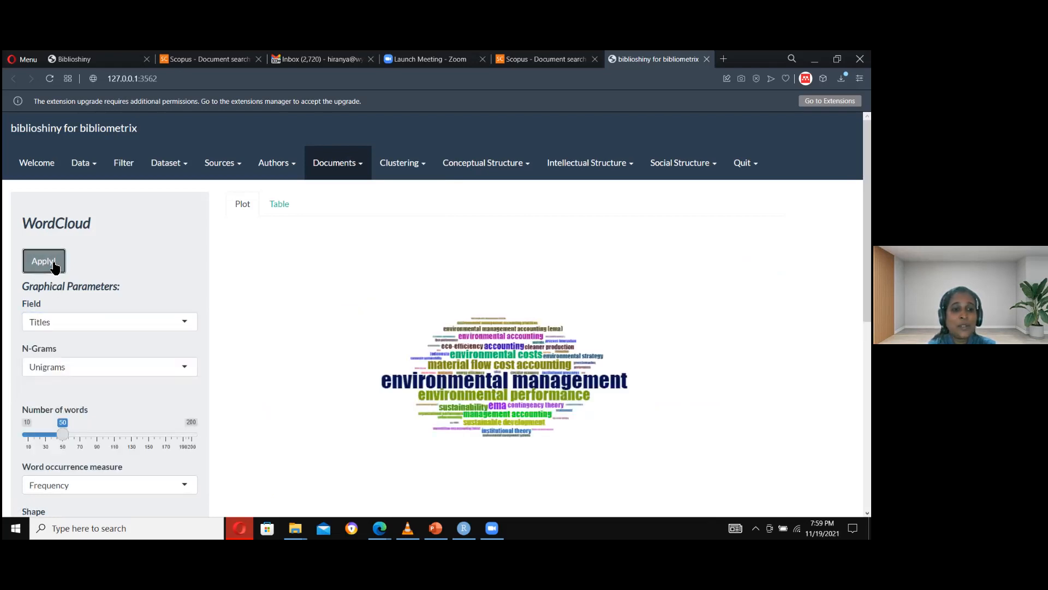
Step: Regenerate the WordCloud from Abstracts using Unigrams
click(99, 325)
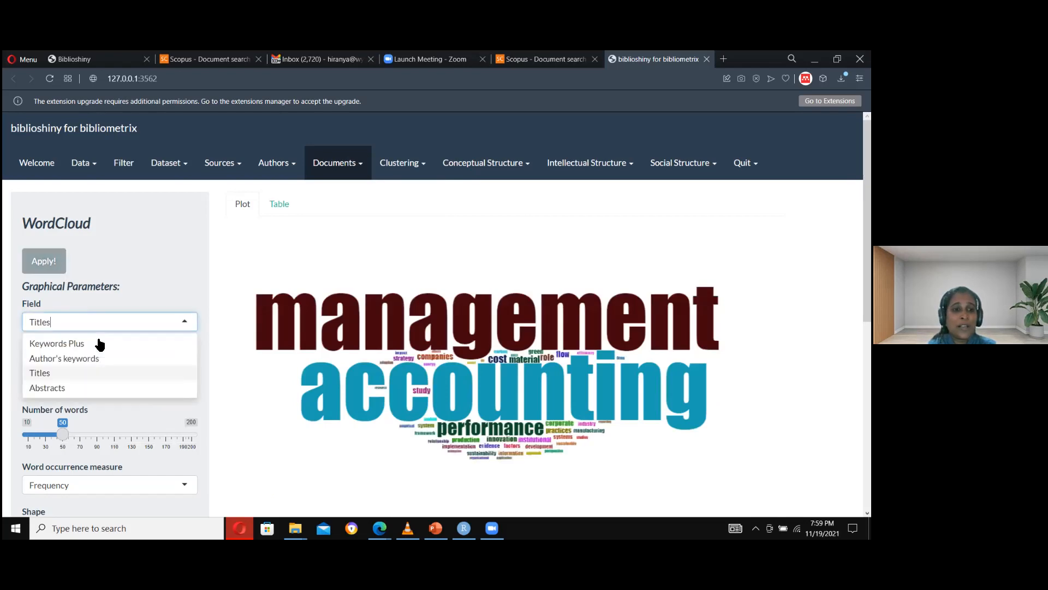
click(90, 385)
click(44, 254)
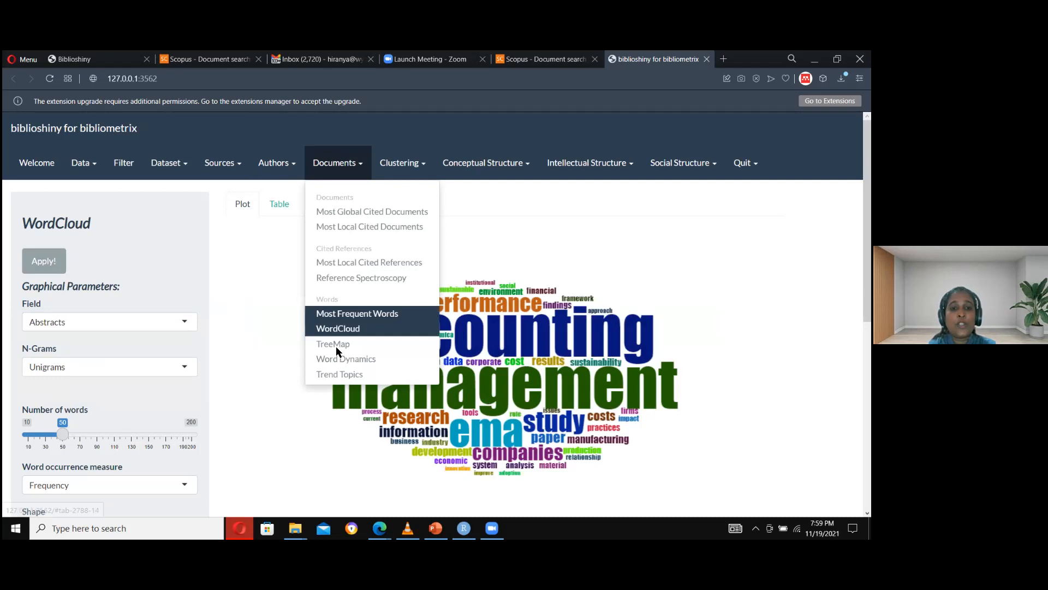
Step: Generate the TreeMap for 50 Keywords Plus terms, and the Word Dynamics plot of Keywords Plus with cumulate occurrences
click(57, 270)
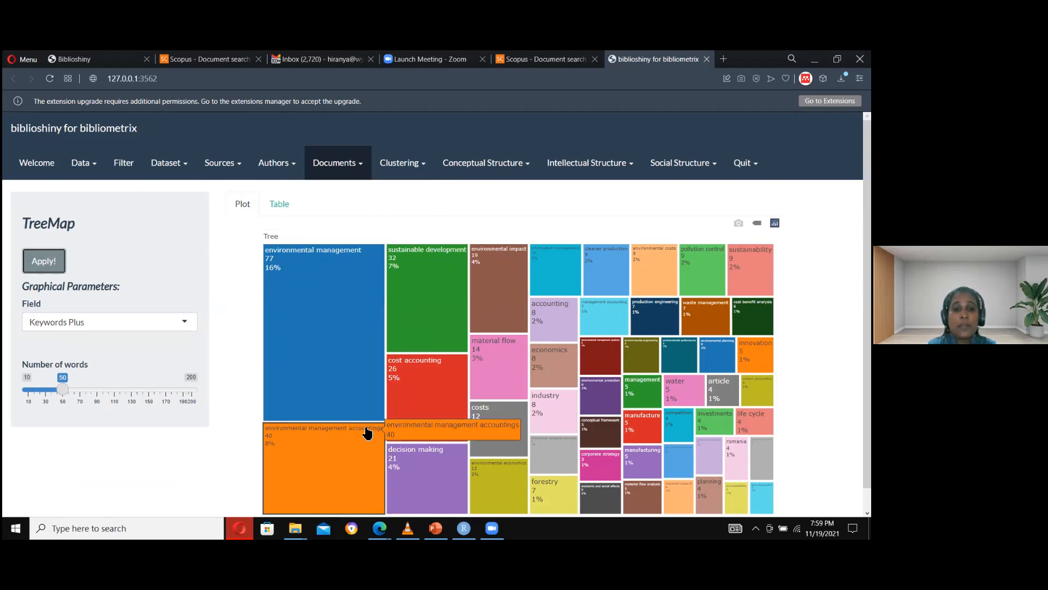
click(355, 158)
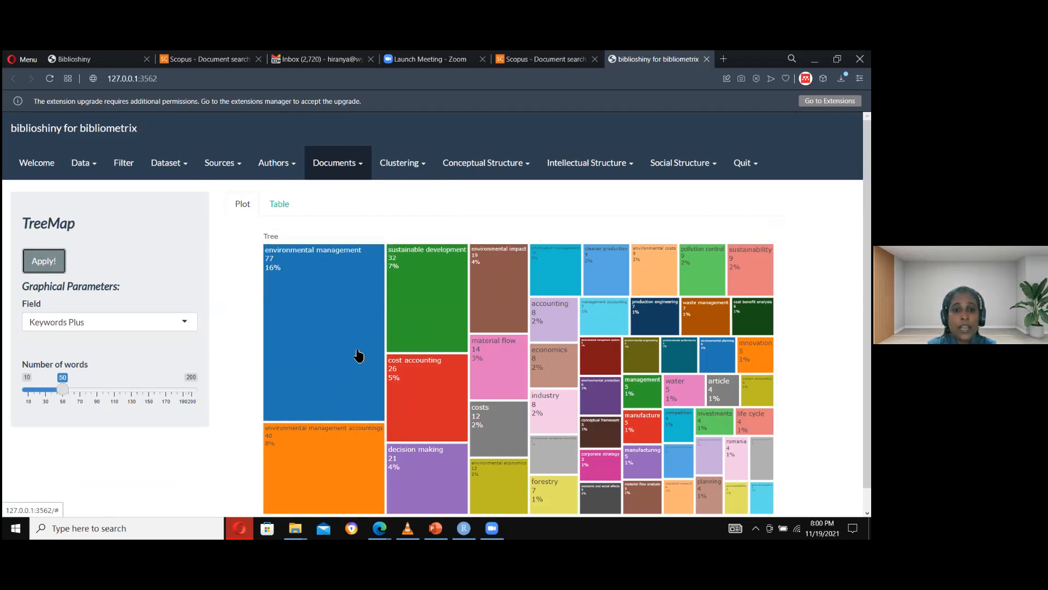
click(43, 271)
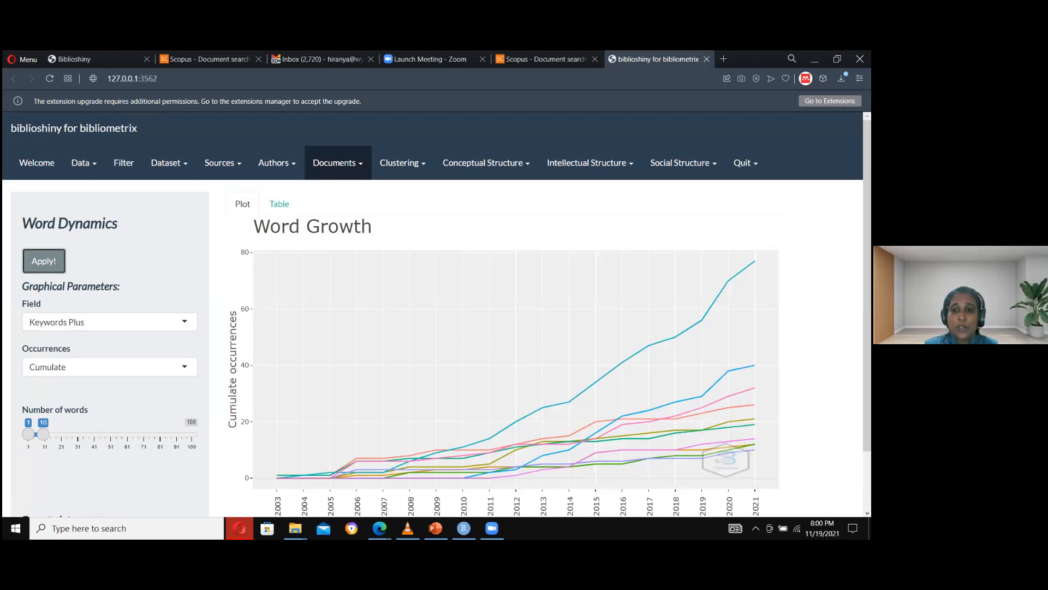
scroll(391, 407, down, 1)
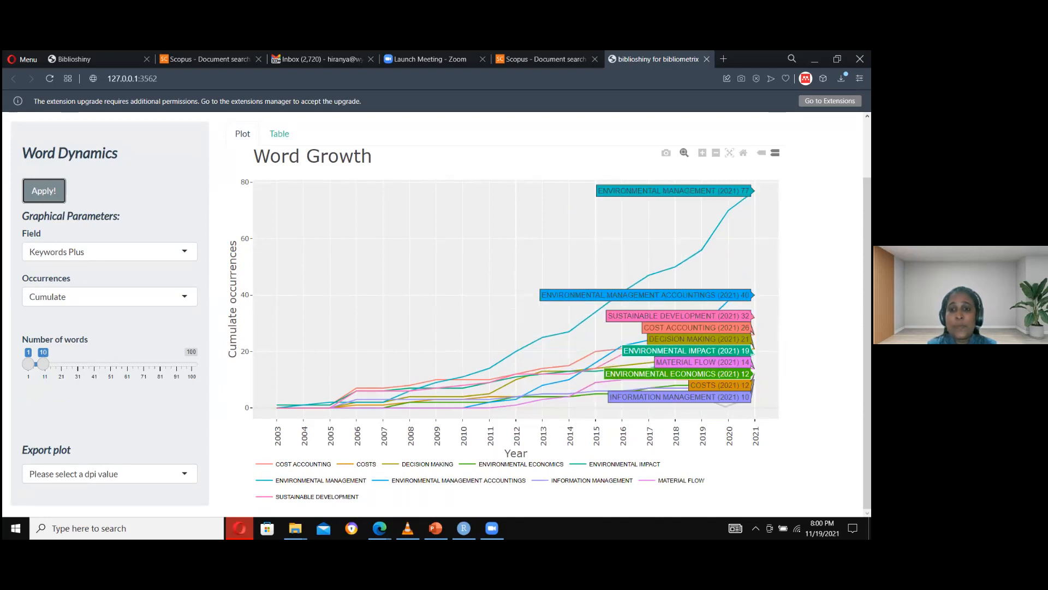
Step: Regenerate the Word Dynamics plot with the field set to Author's keywords and occurrences set to Cumulate
click(166, 252)
click(105, 303)
click(140, 294)
click(144, 256)
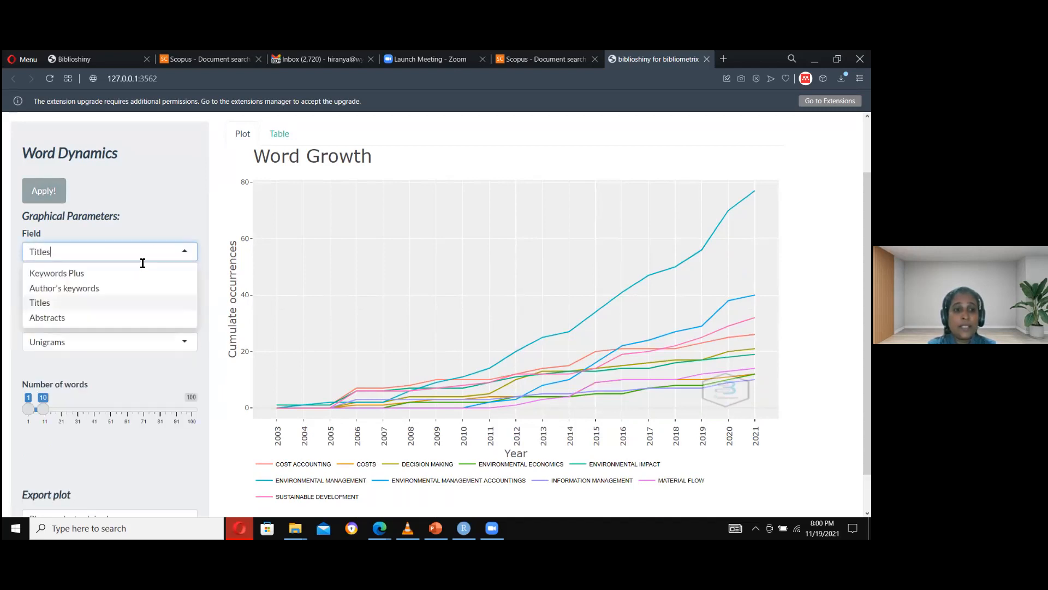
click(125, 288)
click(62, 197)
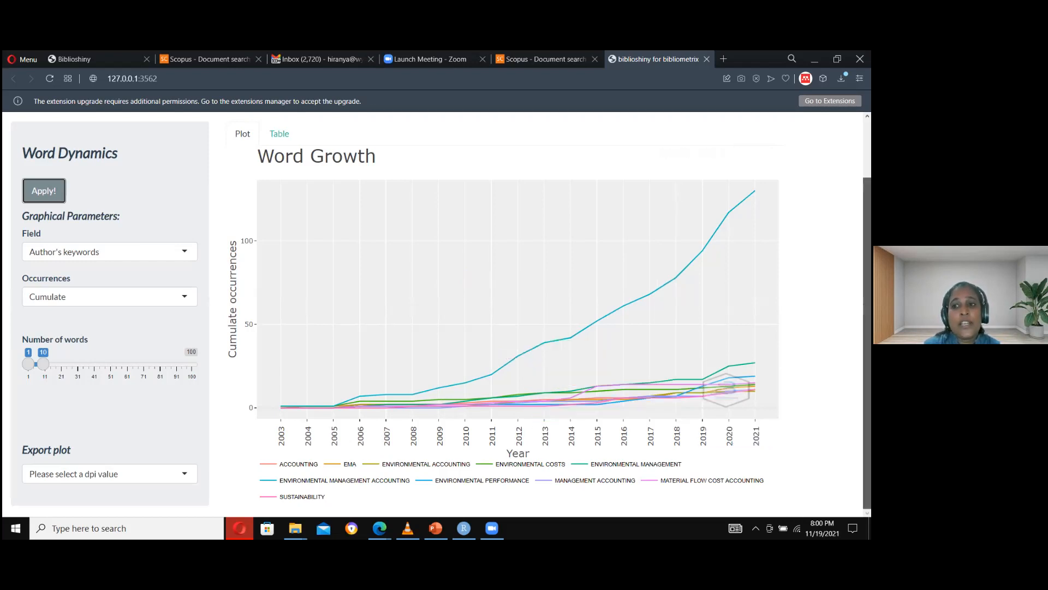
Step: Generate the Trend Topics plot of Keywords Plus for 2000 to 2021, with minimum frequency 5 and 5 words per year
drag(866, 219, 867, 175)
click(346, 152)
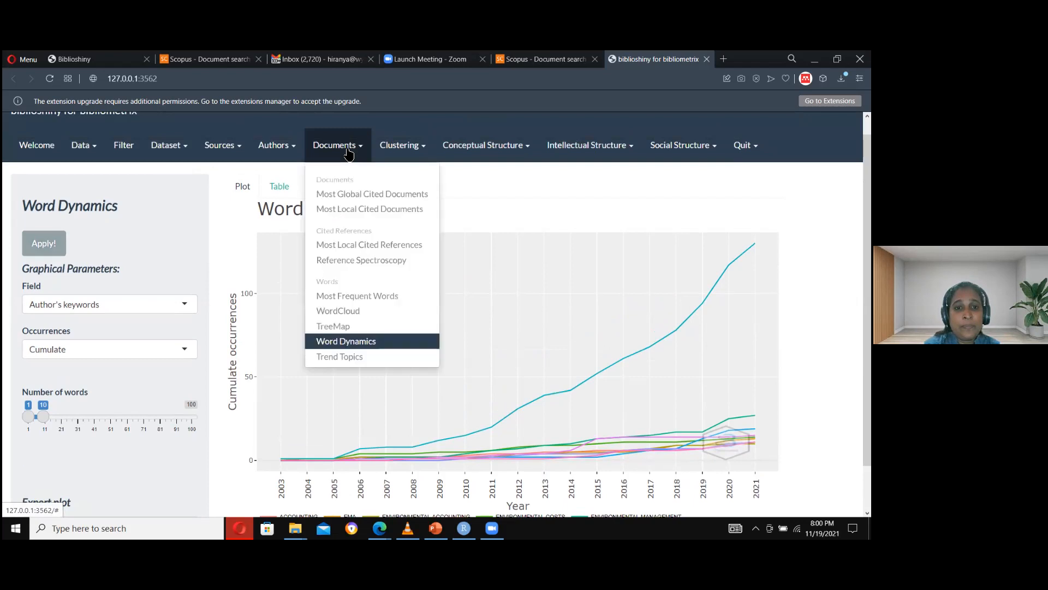
click(344, 357)
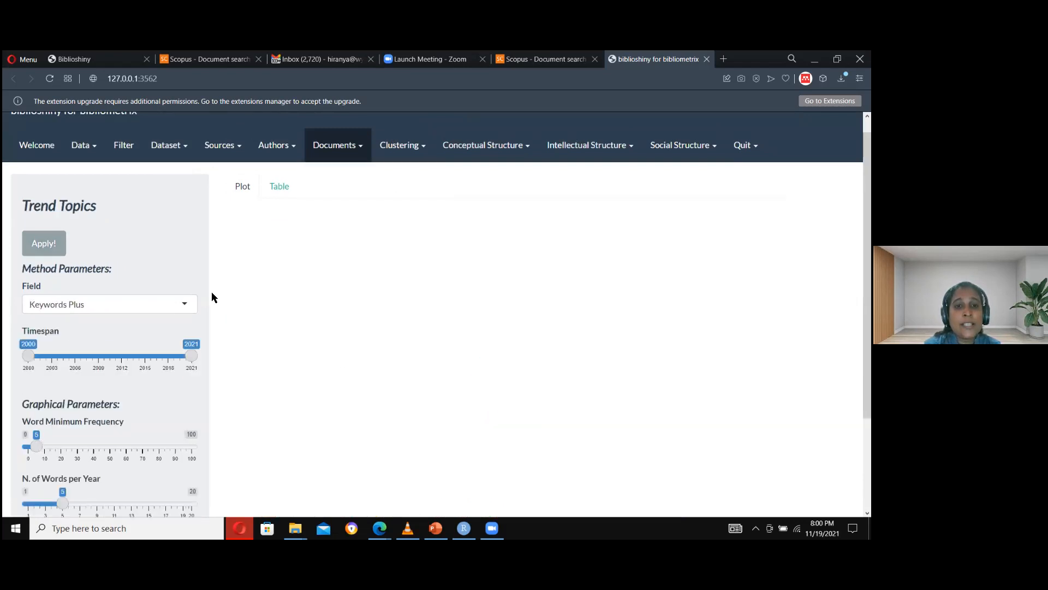
drag(46, 268, 22, 268)
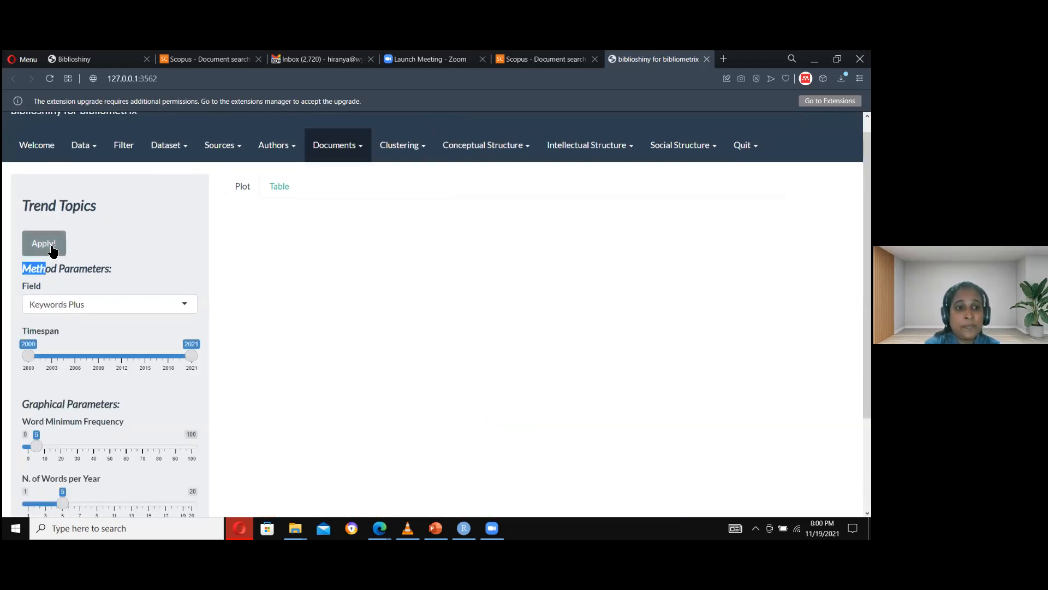
click(52, 247)
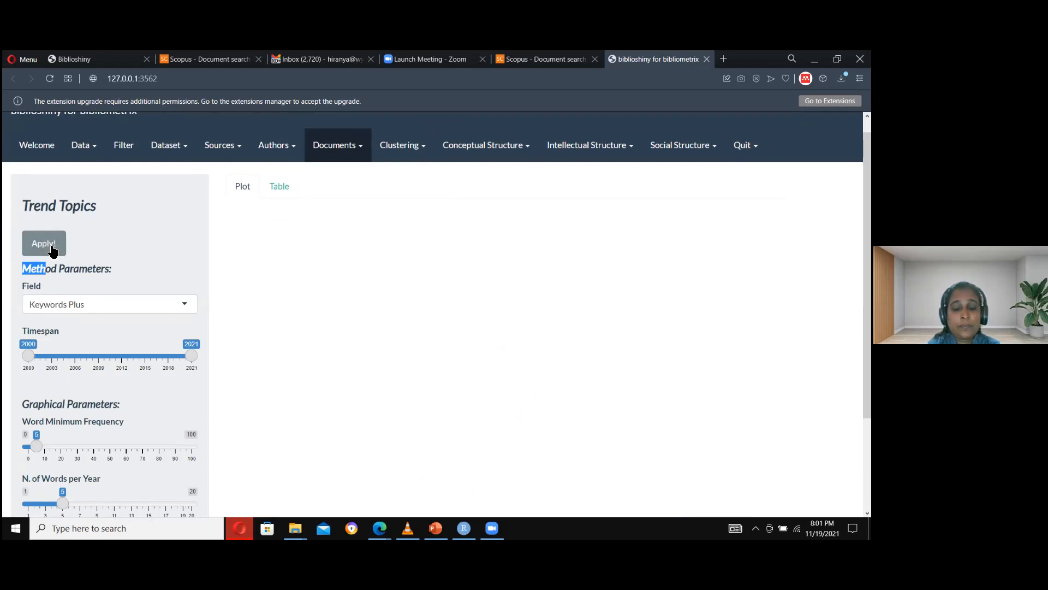
click(51, 247)
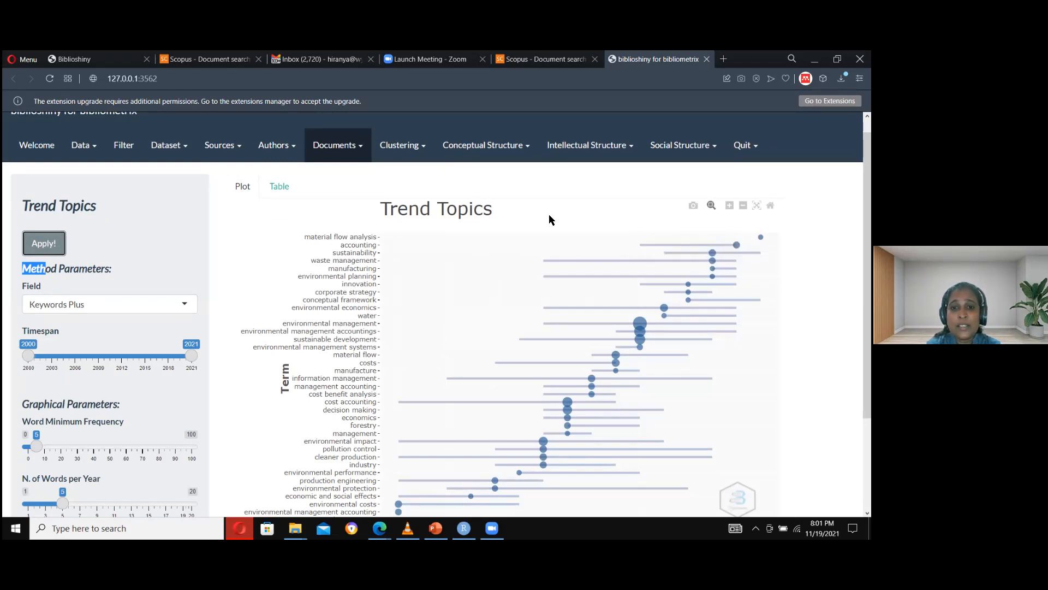
Step: Examine the years and frequencies of terms in the Trend Topics plot, including environmental management accounting, environmental protection and material flow analysis
scroll(867, 273, down, 2)
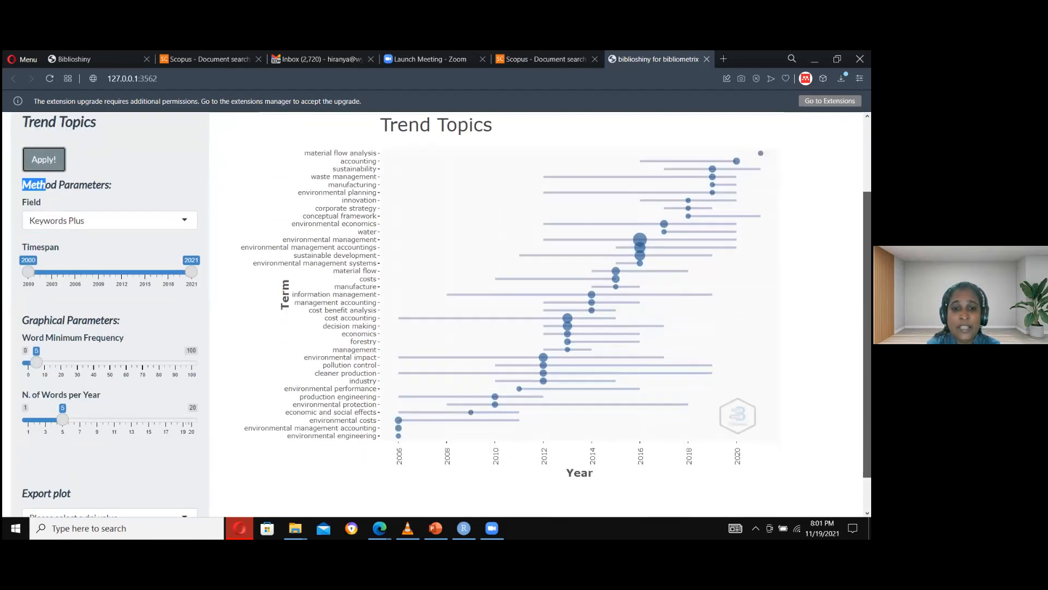
mouse_move(396, 426)
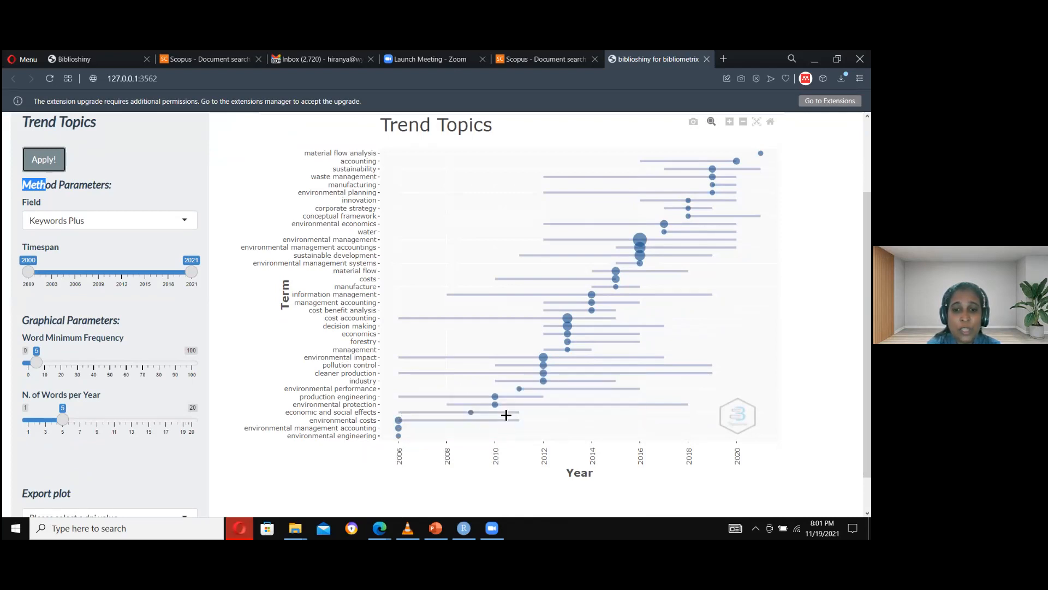
mouse_move(497, 404)
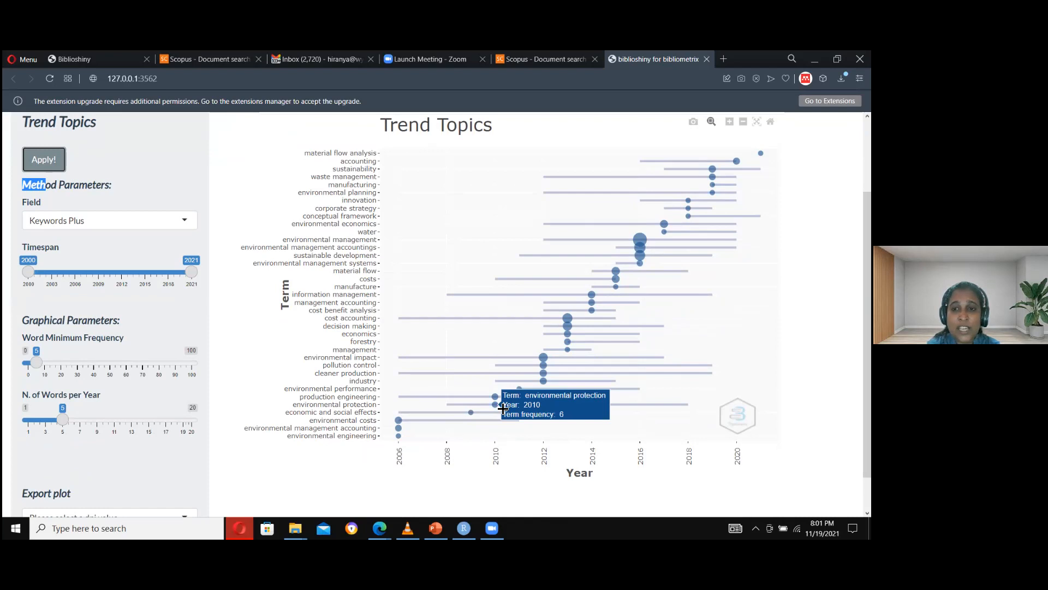
mouse_move(581, 341)
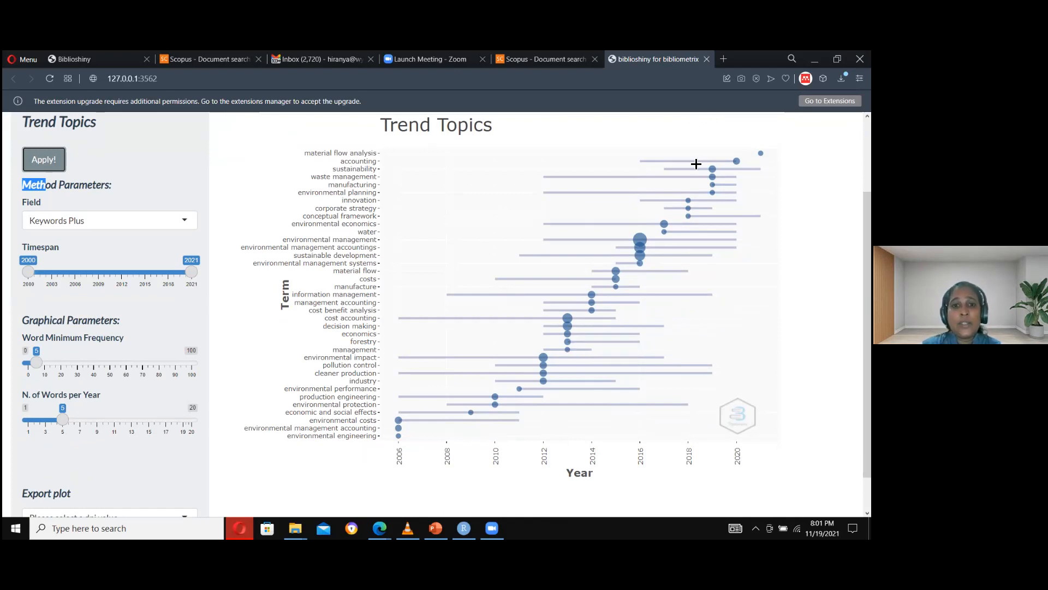
mouse_move(760, 153)
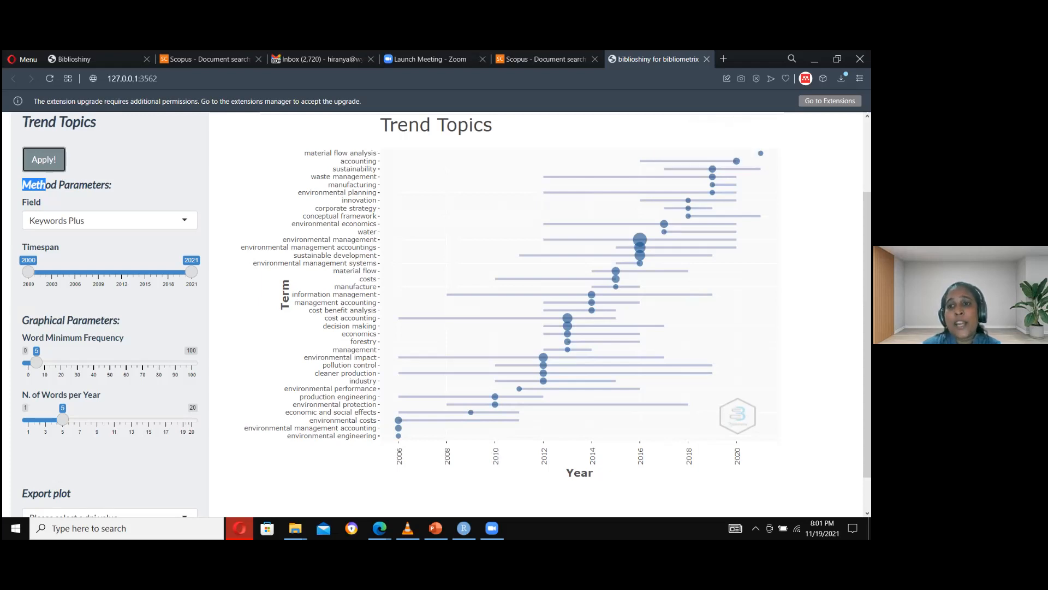
scroll(866, 327, up, 1)
scroll(679, 145, up, 2)
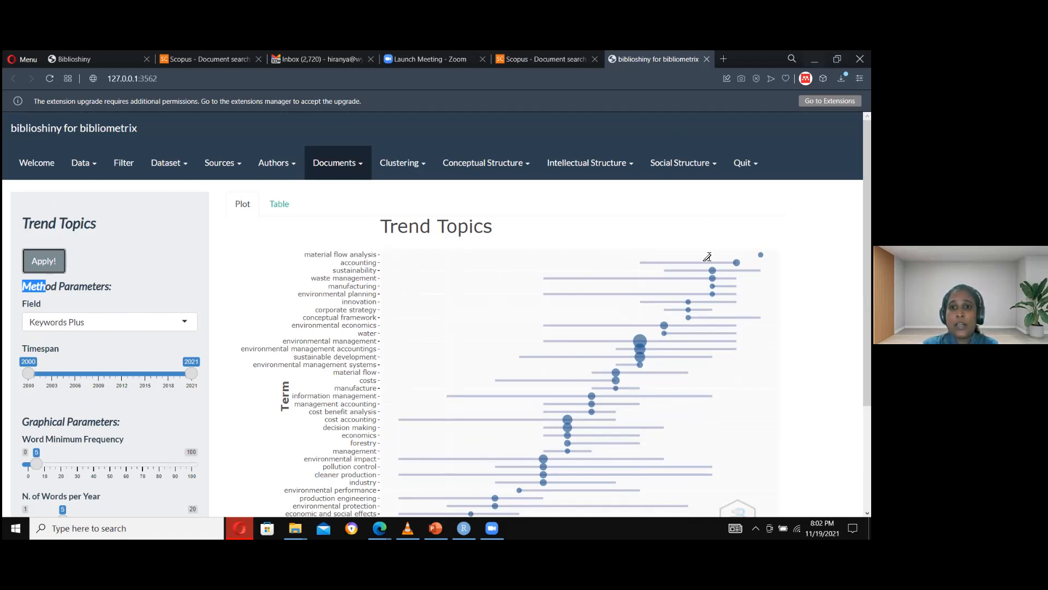
Step: Switch to the Bibliometric Analysis presentation in PowerPoint and go to its first slide
key(alt+Tab)
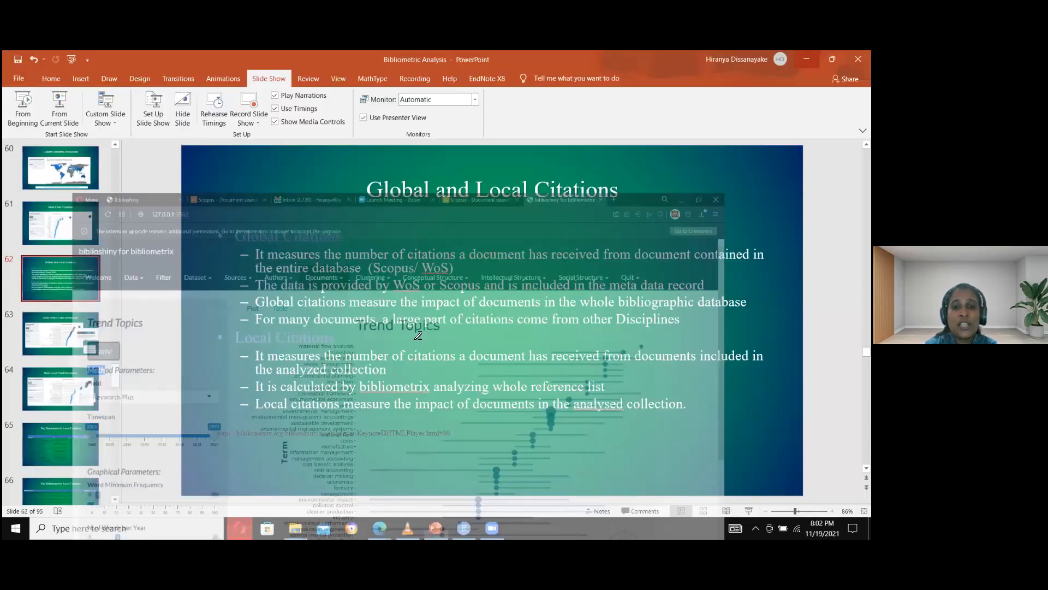
scroll(112, 214, up, 20)
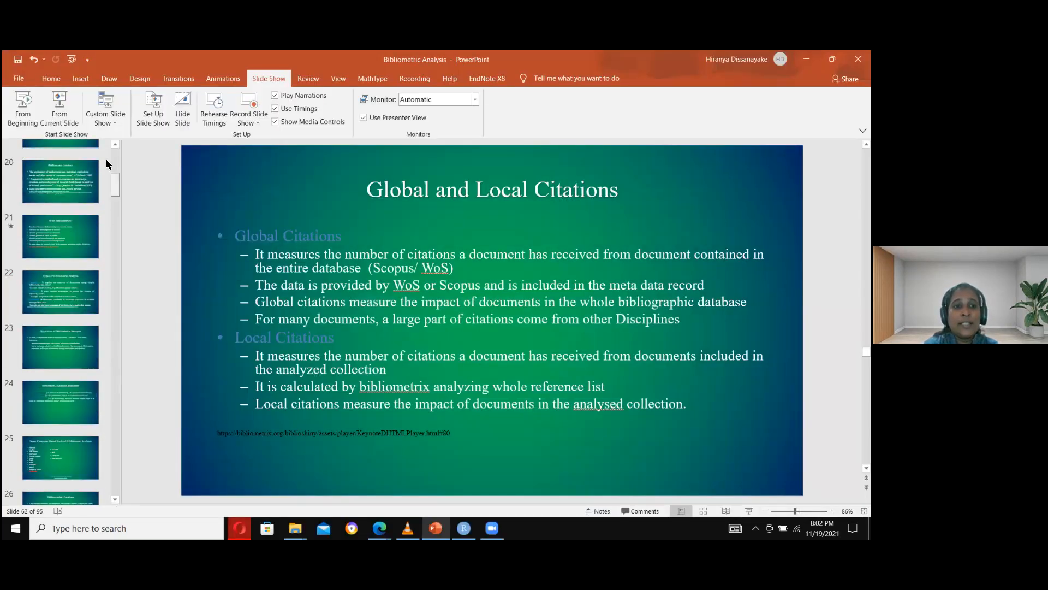
click(56, 184)
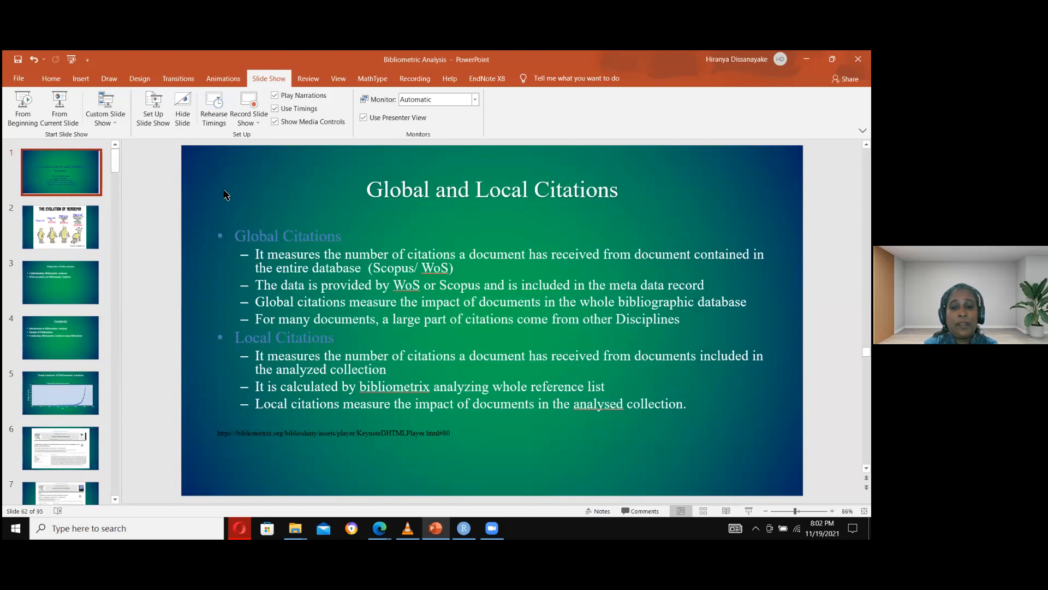
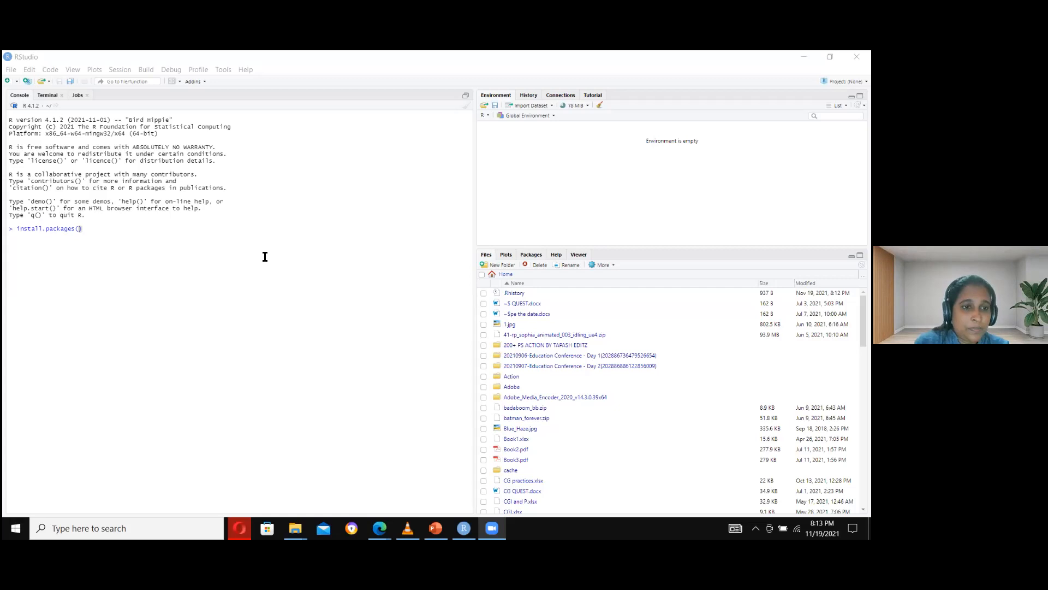
Step: In the RStudio console, install the bibliometrix package by running install.packages("bibliometrix")
drag(82, 219, 82, 228)
click(82, 229)
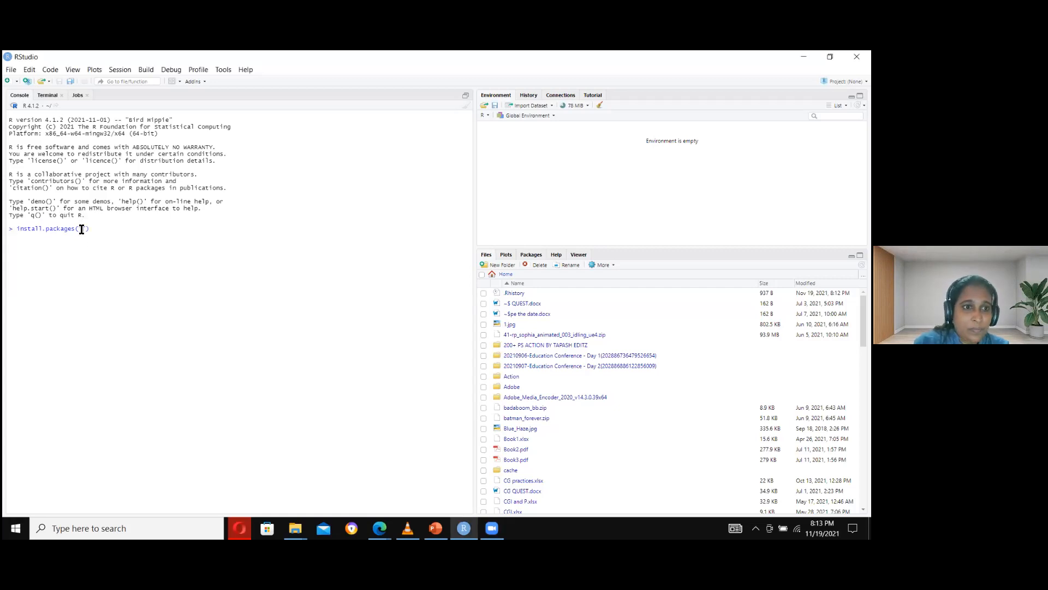
text("bib)
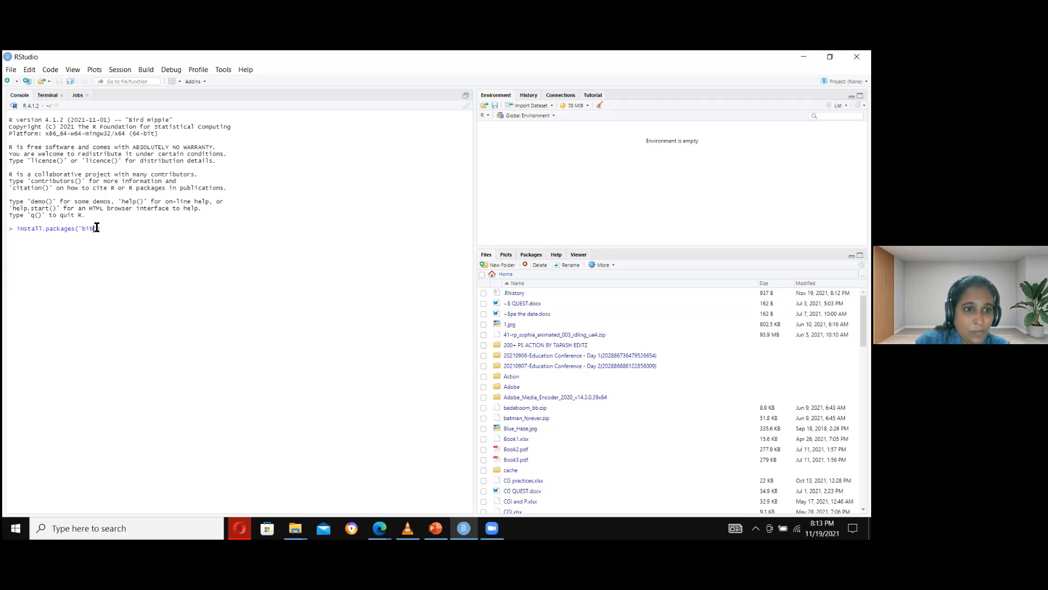
text(liome)
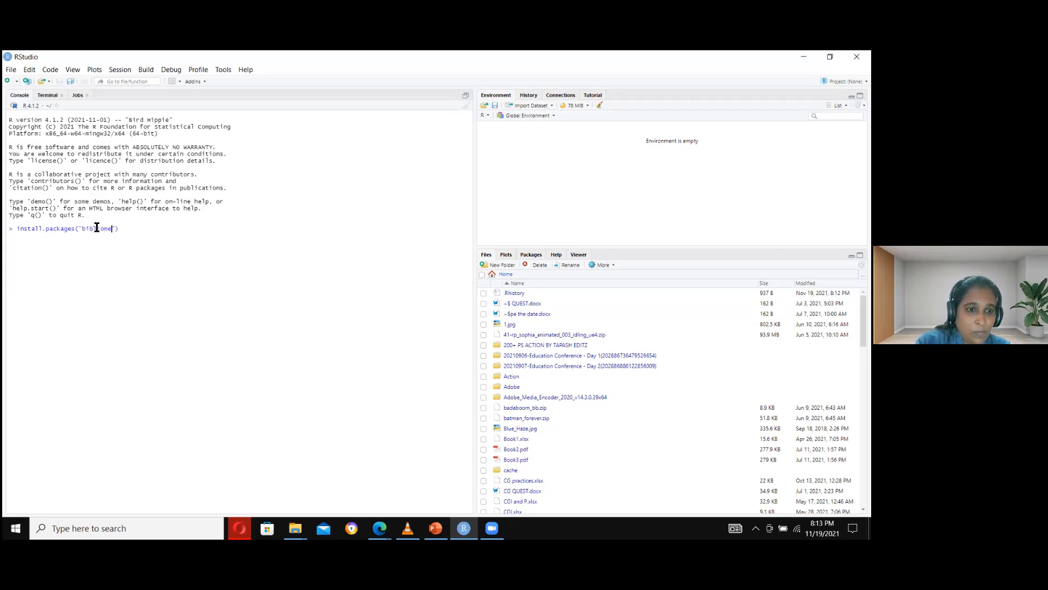
text(trix)
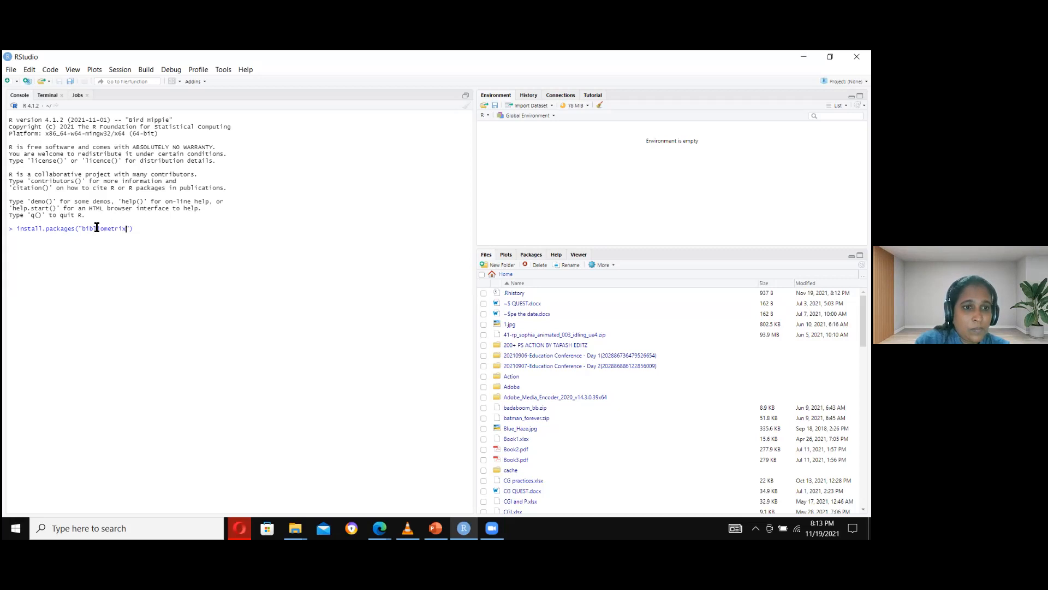
key(Return)
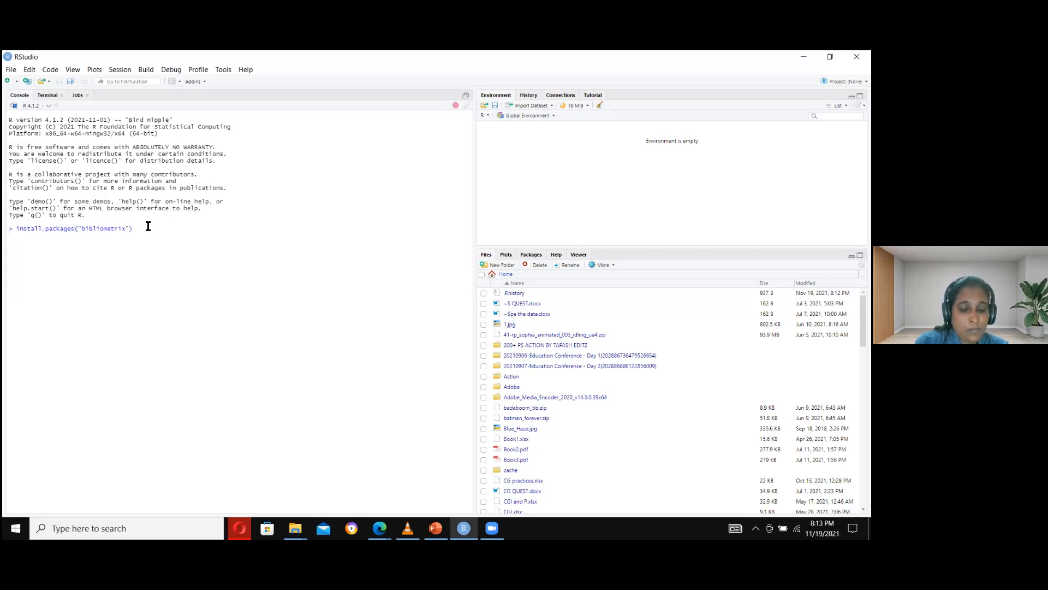
Step: Load the installed package in the RStudio console by running library(bibliometrix)
text(library)
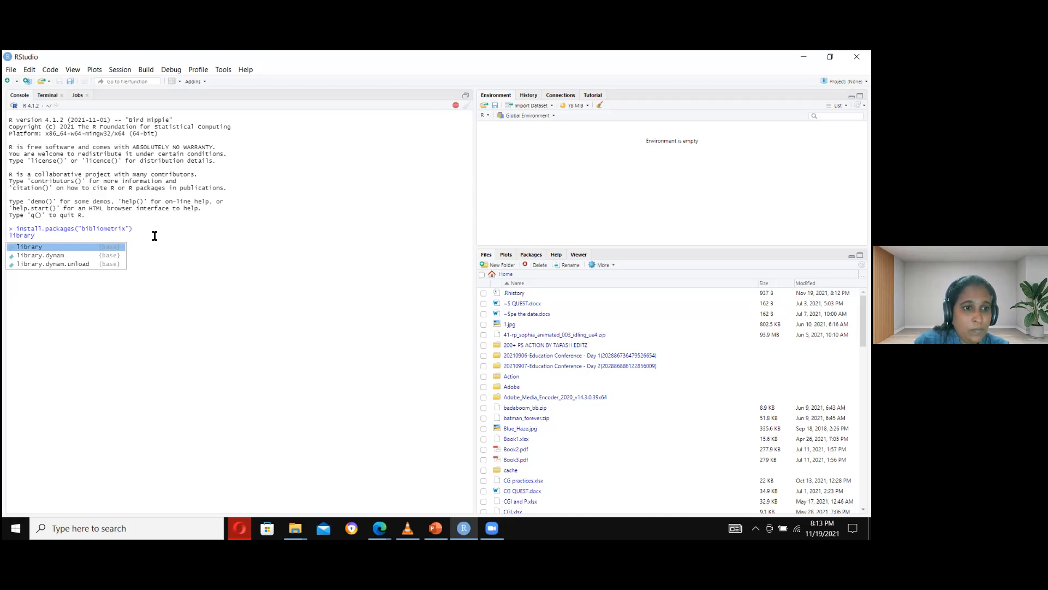
click(91, 243)
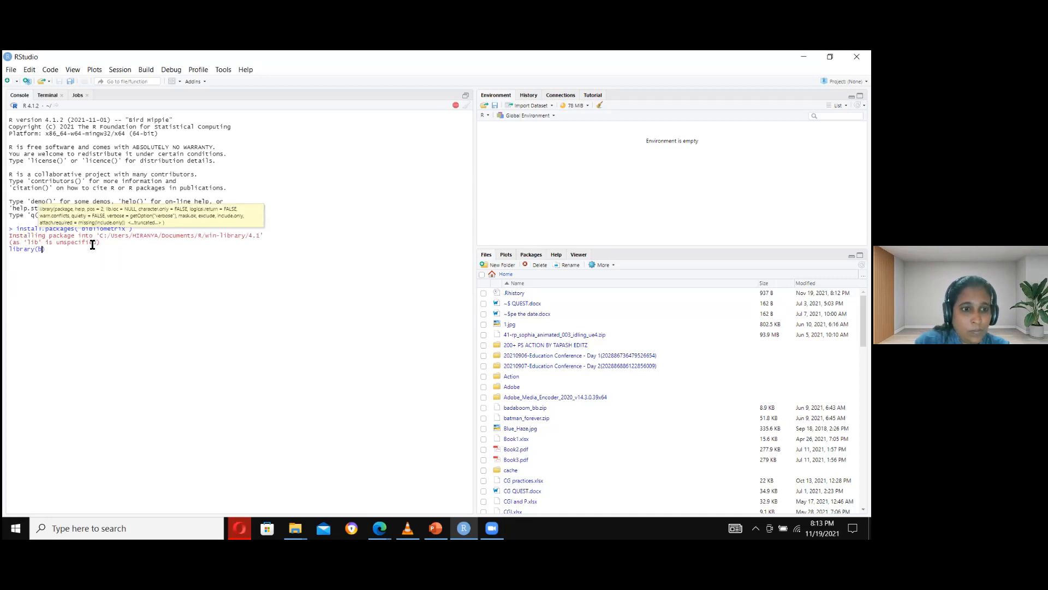
text(biblio)
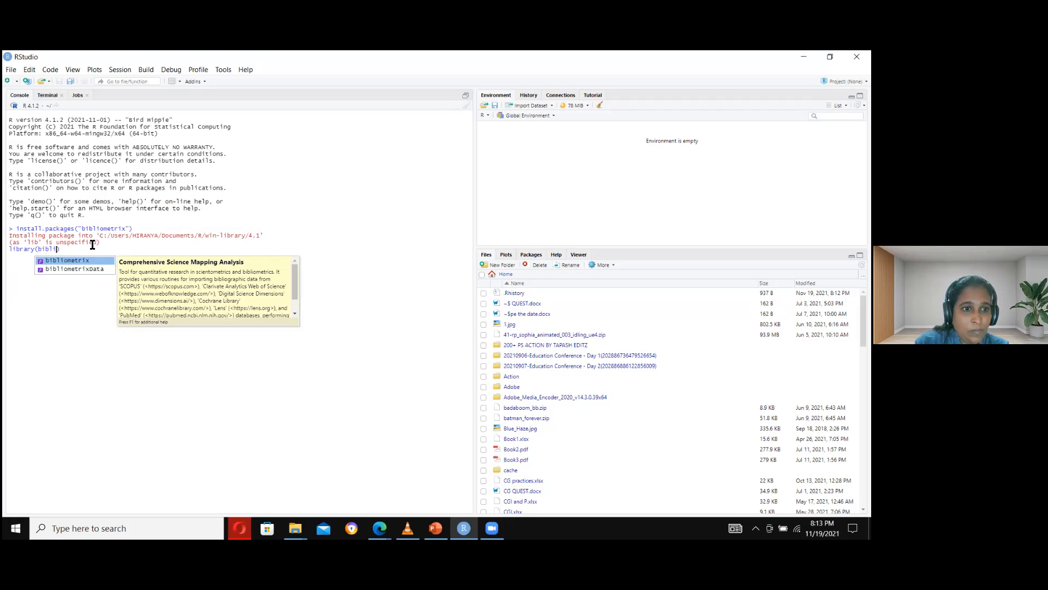
click(85, 260)
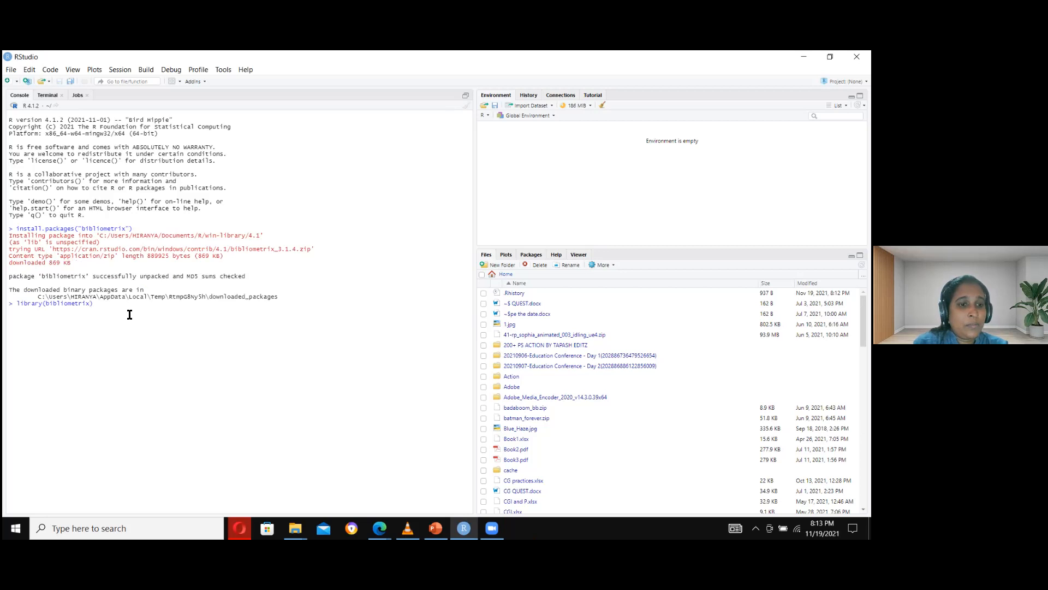
key(Return)
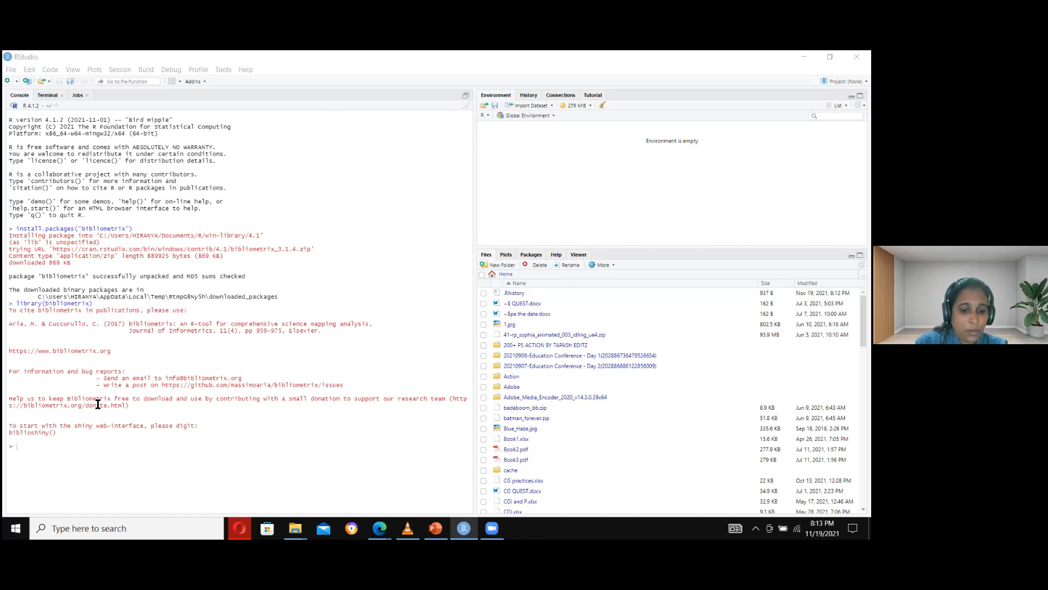
Step: Launch the bibliometrix web interface from the console by running biblioshiny()
click(24, 446)
text(biblio)
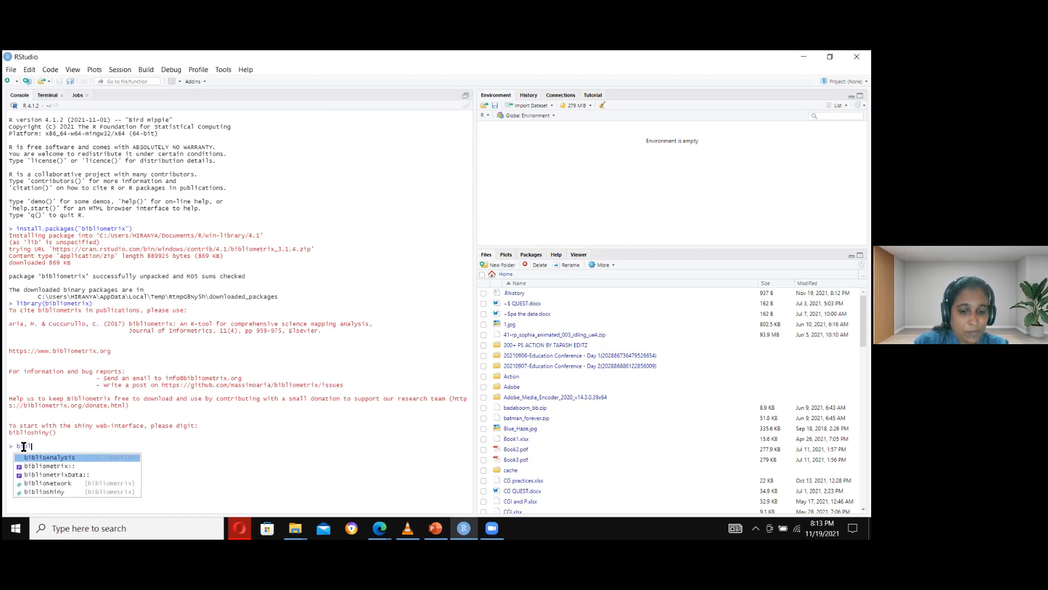
click(65, 491)
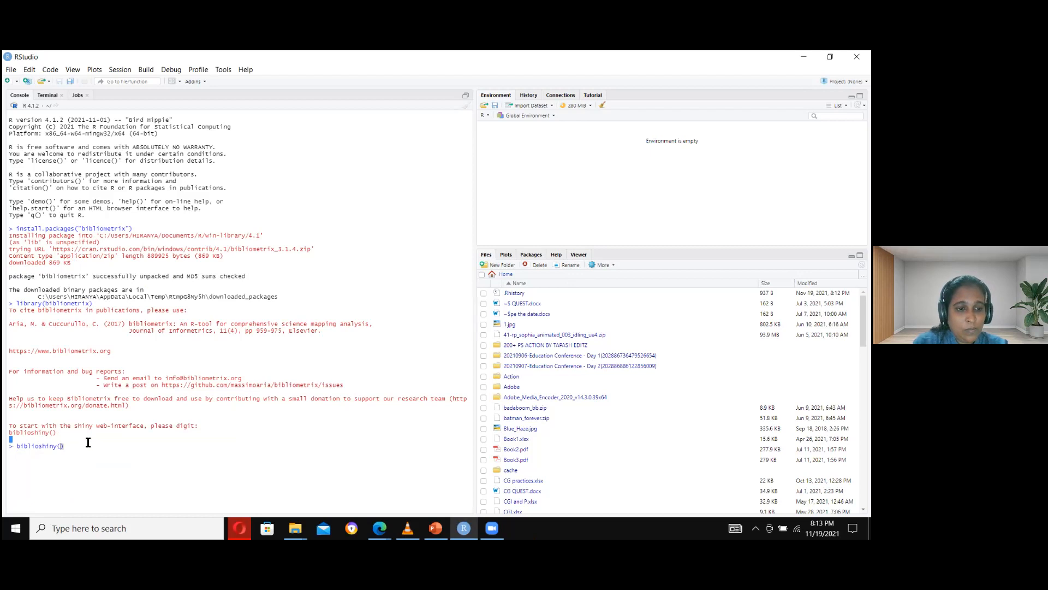
click(73, 444)
key(Return)
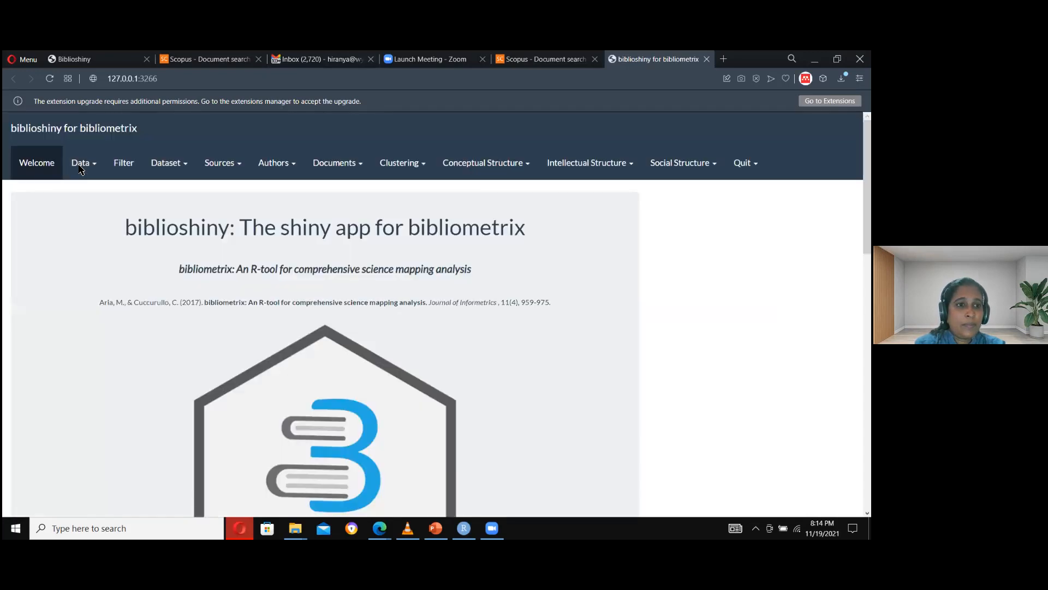
Step: In biblioshiny's data import, choose to import raw file(s) and set the database to Scopus
click(89, 171)
click(84, 169)
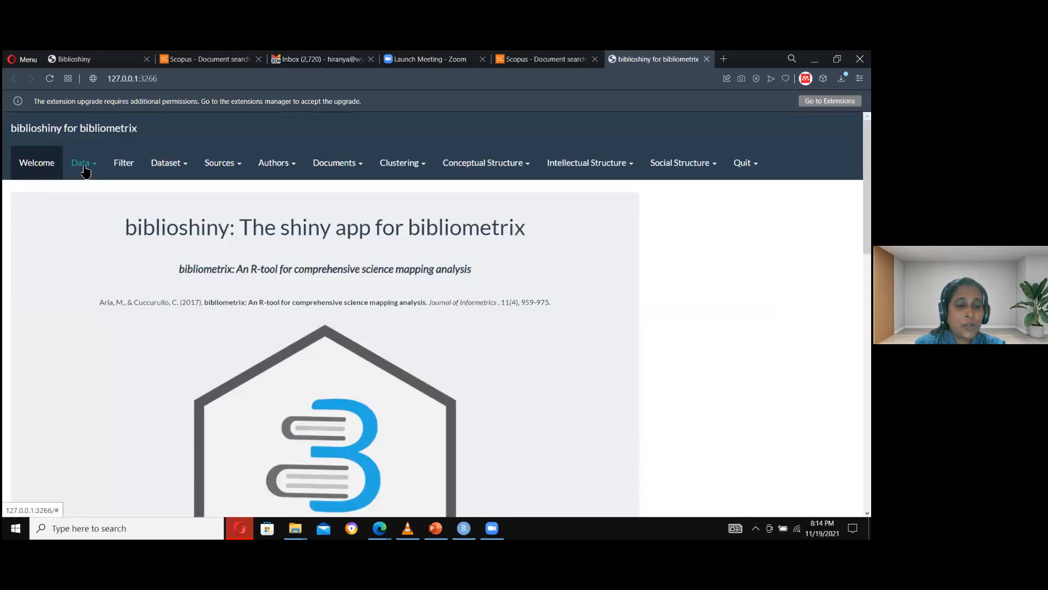
click(86, 170)
click(93, 197)
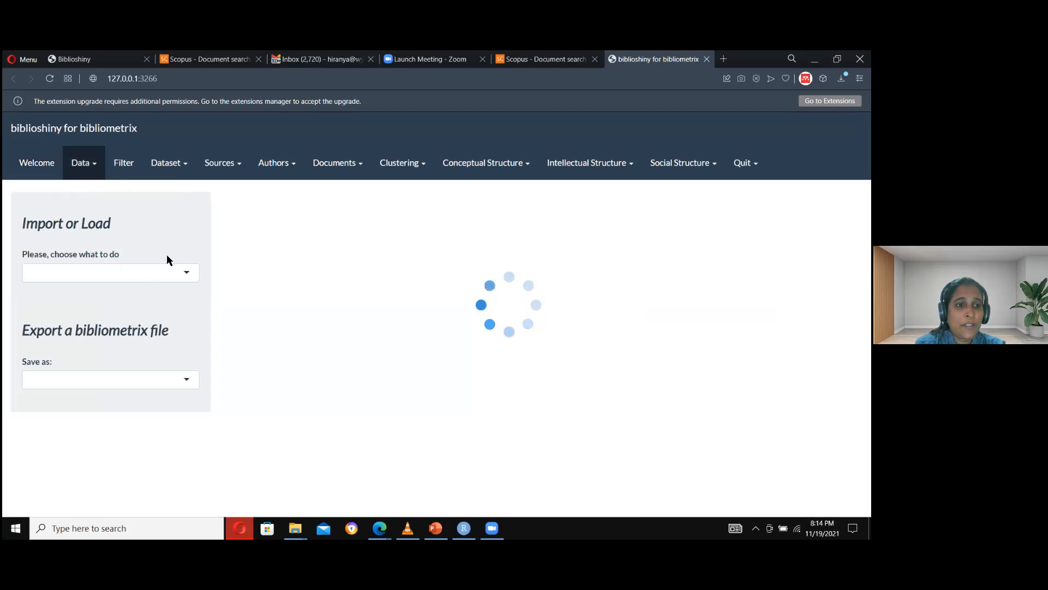
click(176, 272)
click(133, 298)
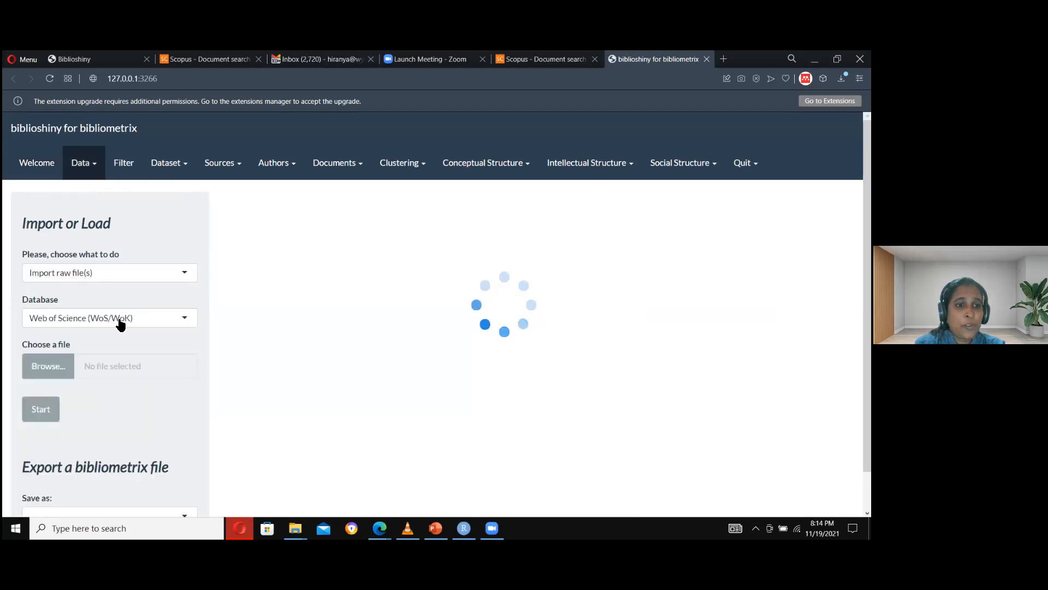
click(147, 321)
click(101, 353)
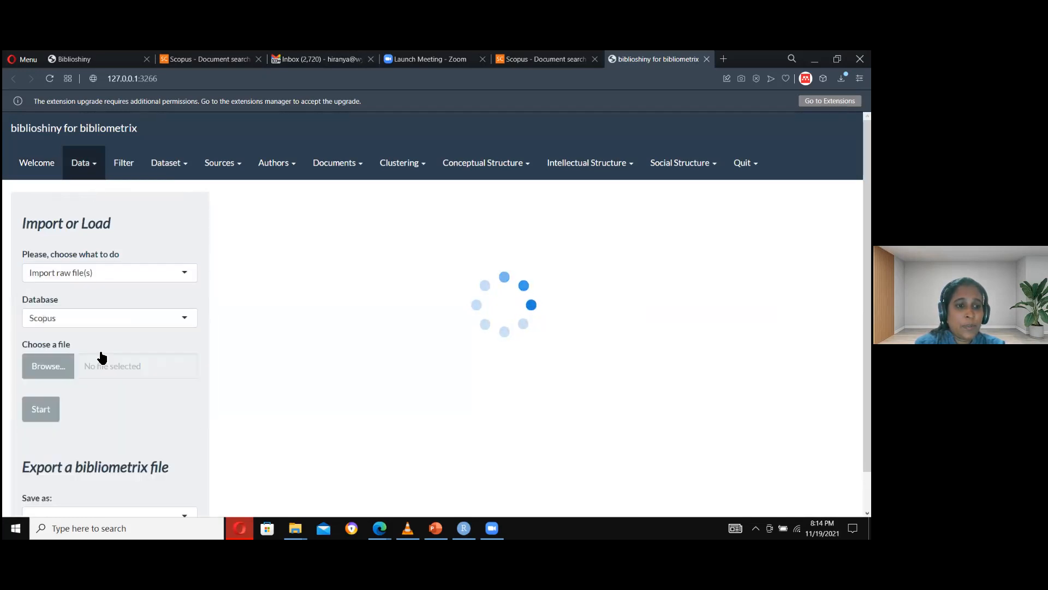
Step: Upload the file scopus (15).csv and start its conversion
click(48, 370)
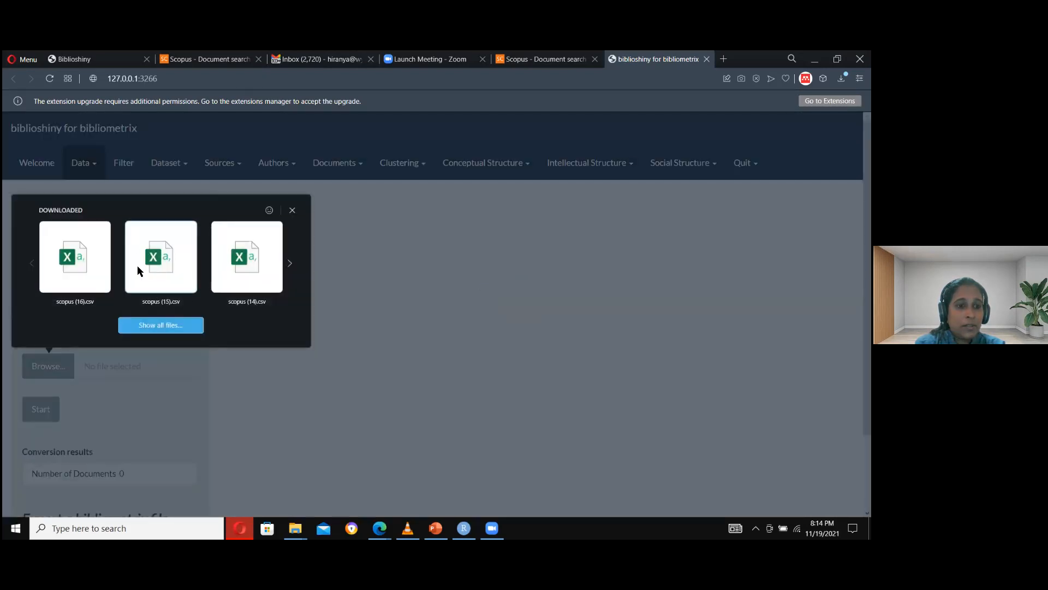
click(185, 295)
click(44, 412)
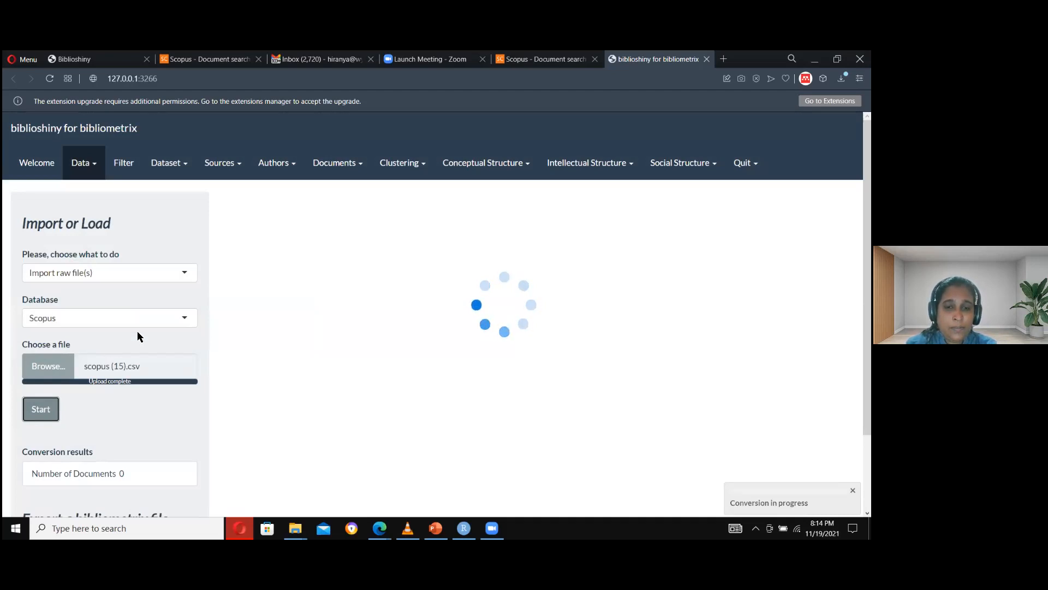
Step: Open the authors' Lotka's Law analysis and download its Frequency Distribution of Scientific Productivity plot as a PNG image
click(277, 165)
drag(316, 214, 313, 254)
click(314, 255)
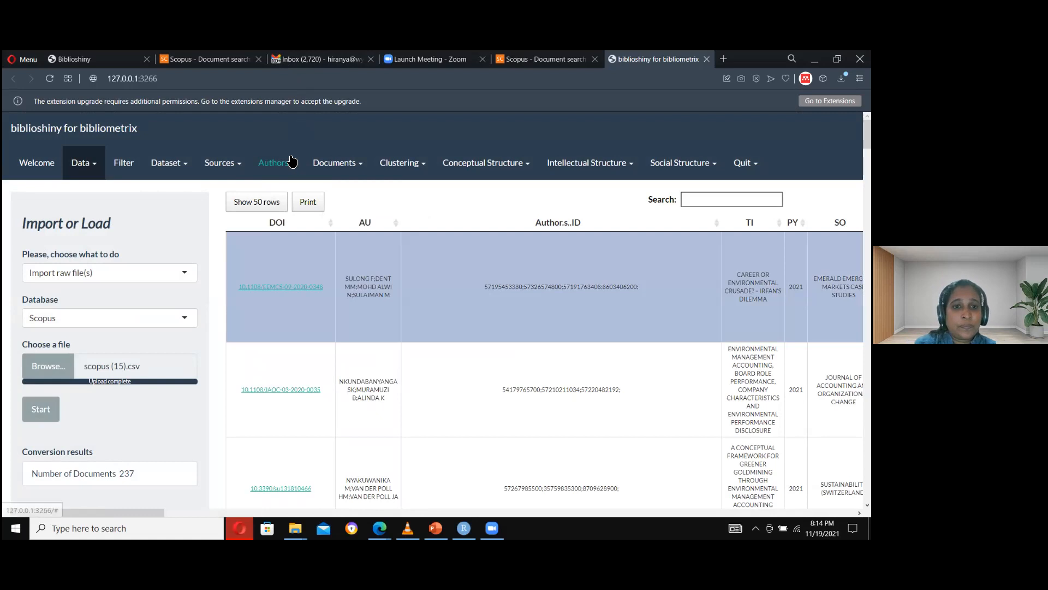
click(293, 174)
click(295, 256)
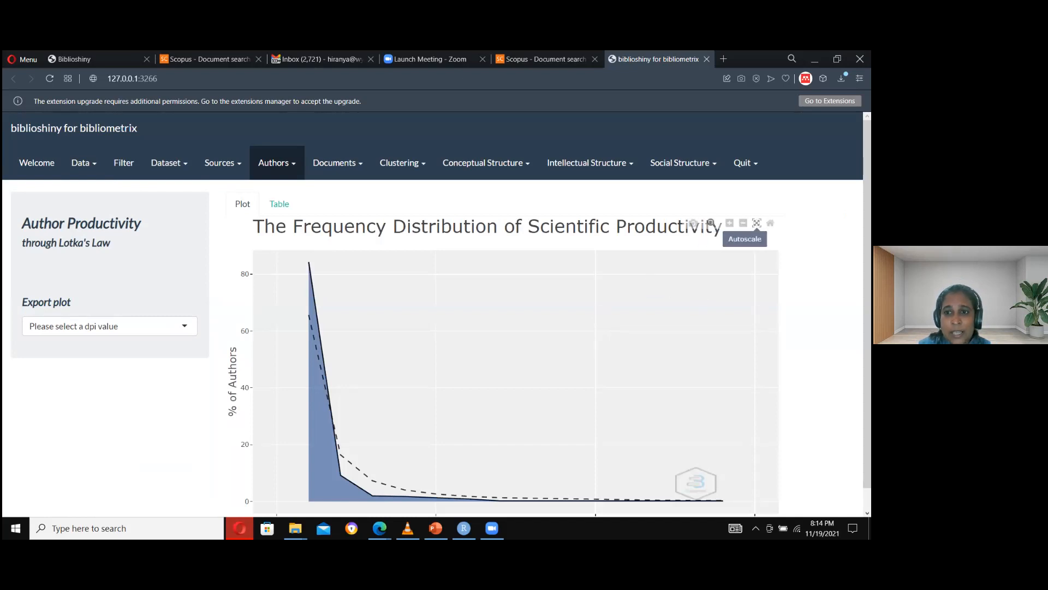
click(693, 225)
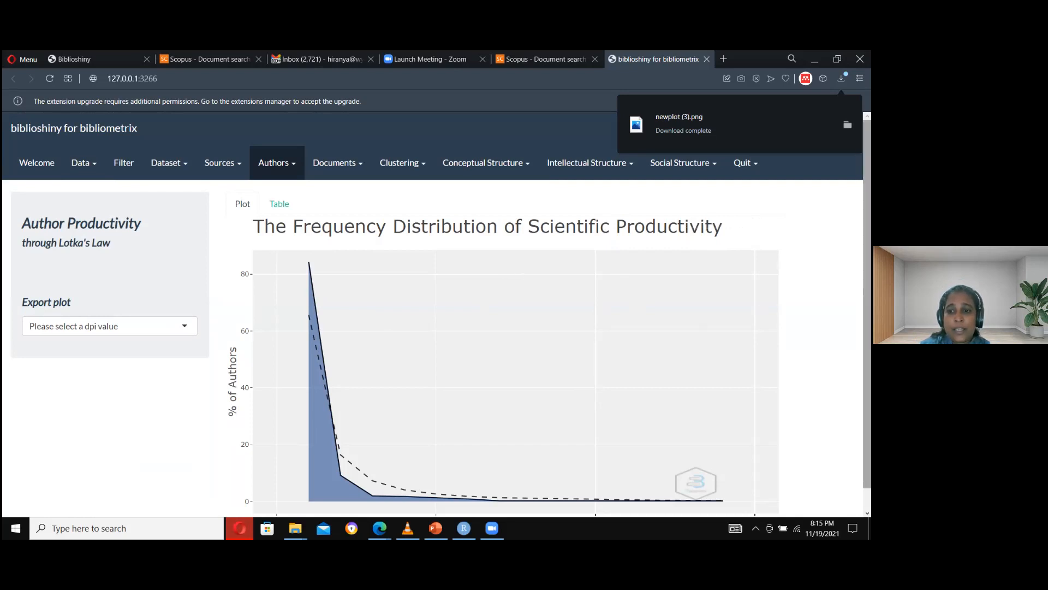
Step: Open Snipping Tool and capture the whole Lotka's Law plot, including its title and axis labels, as a snip
scroll(372, 377, down, 2)
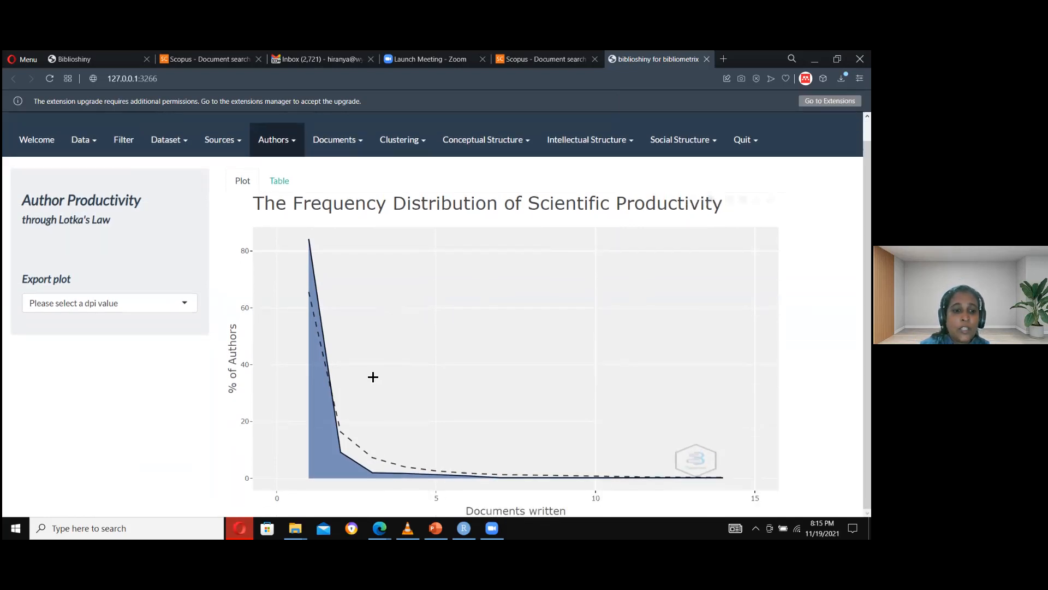
click(16, 528)
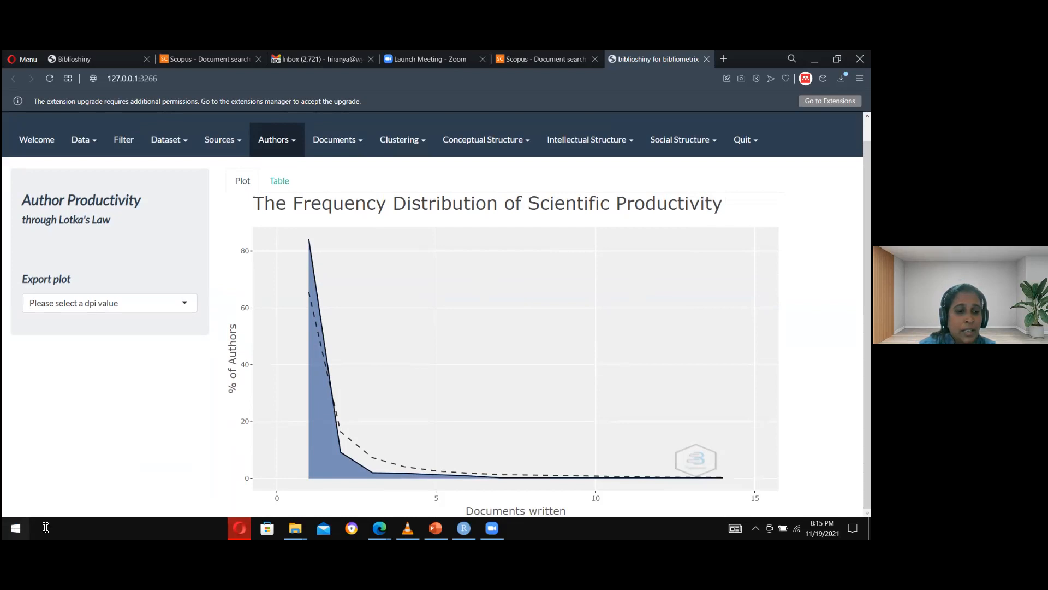
text(sn)
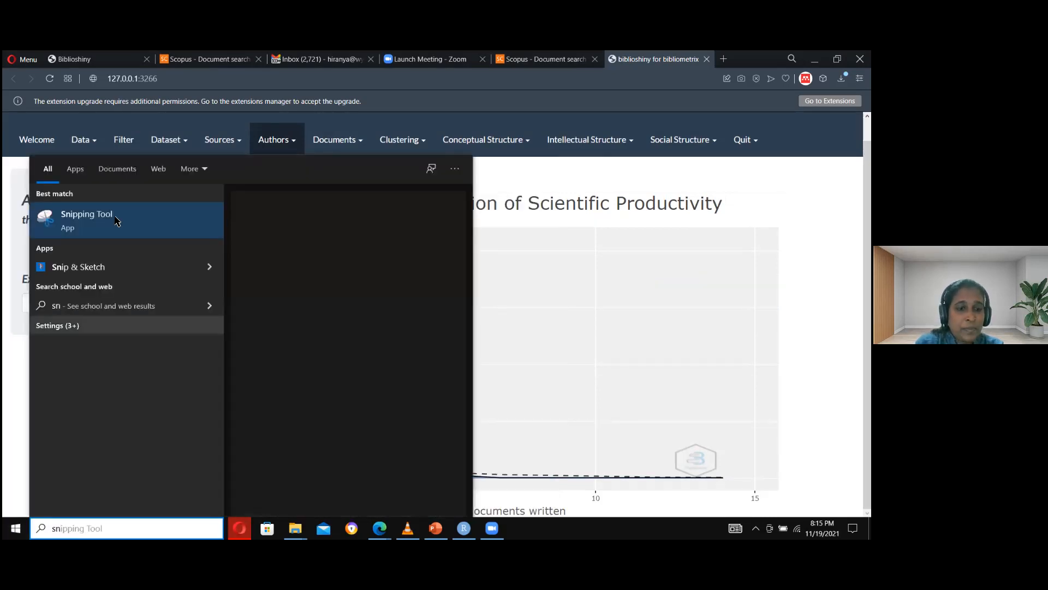
click(115, 220)
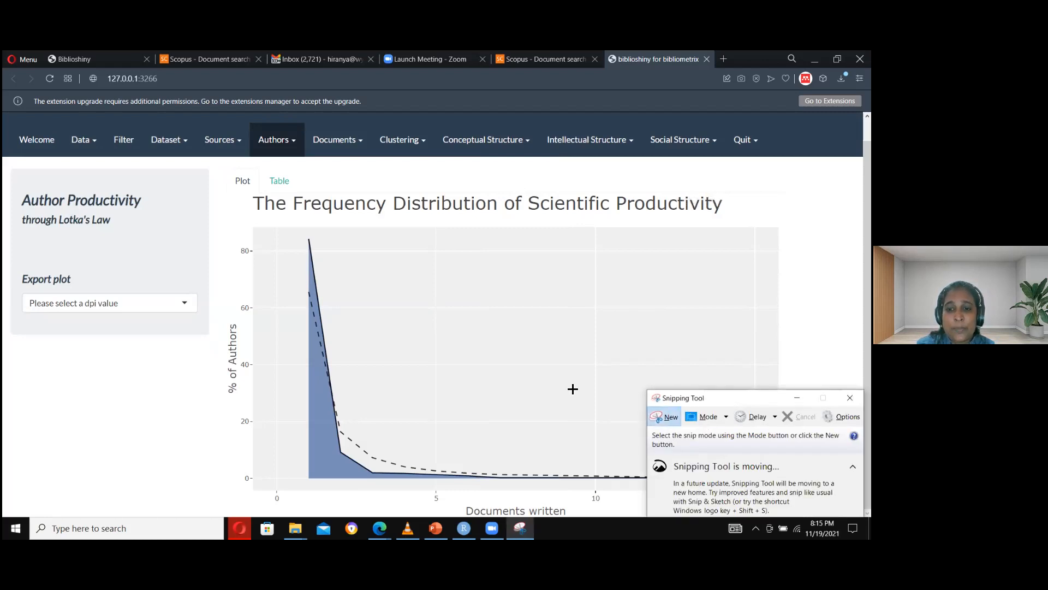
drag(227, 188, 832, 517)
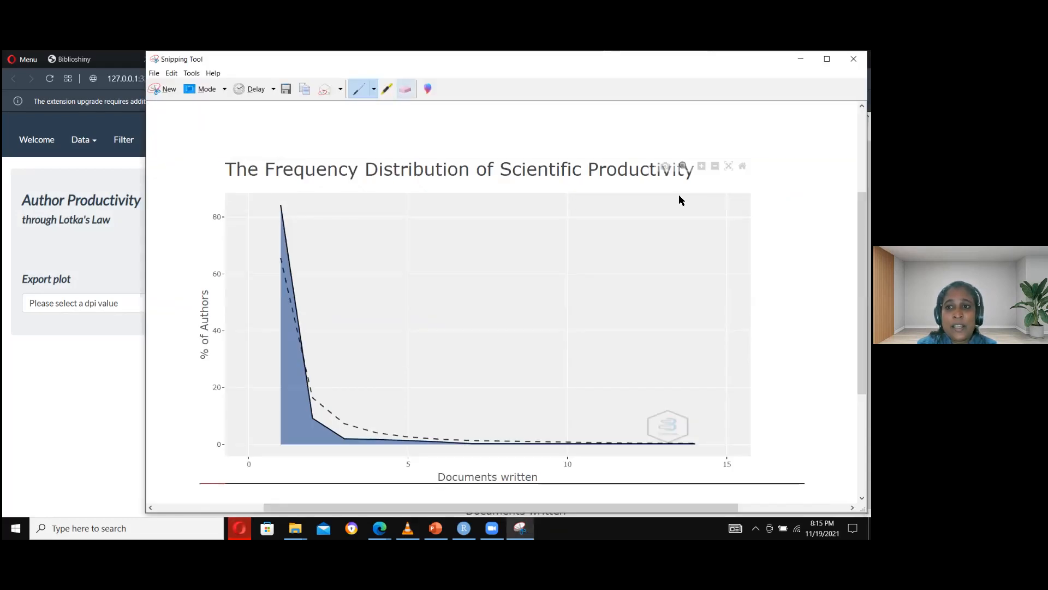
drag(682, 59, 683, 194)
Step: Display the Lotka's Law results as a table with all rows shown and export it as a CSV file
click(599, 178)
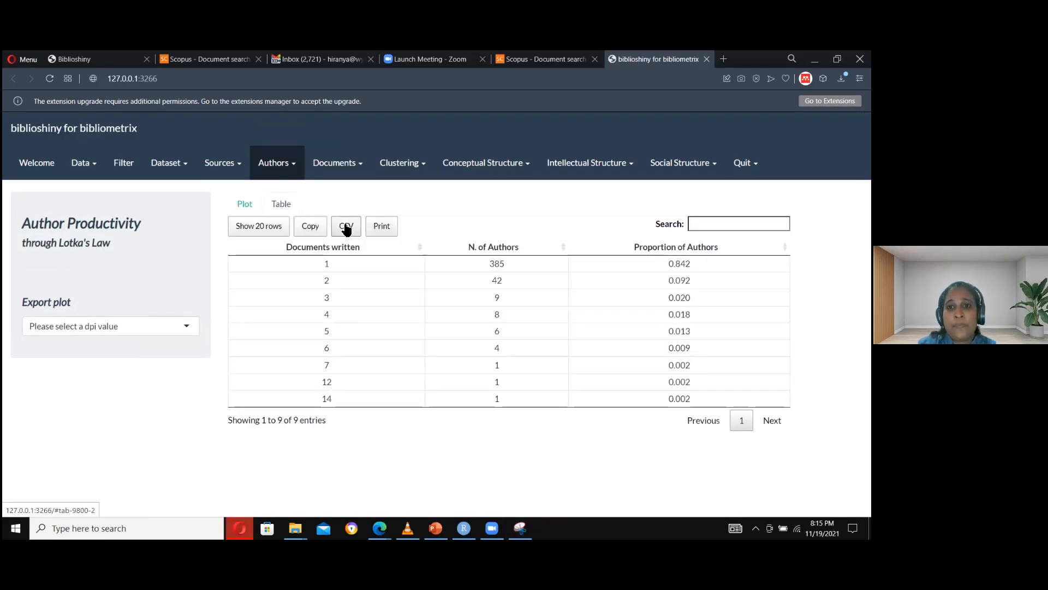
click(268, 229)
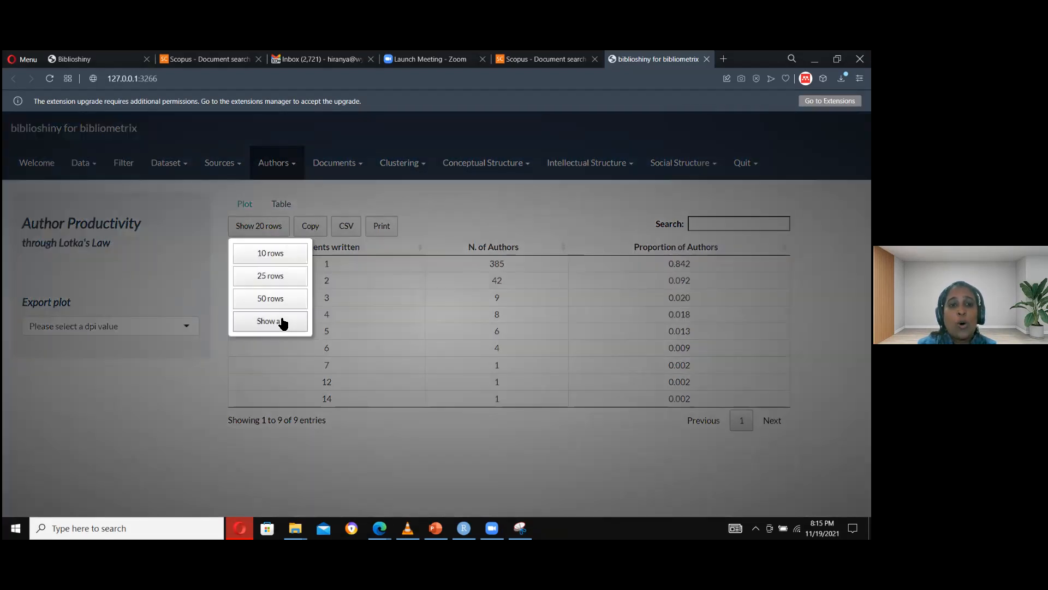
click(282, 321)
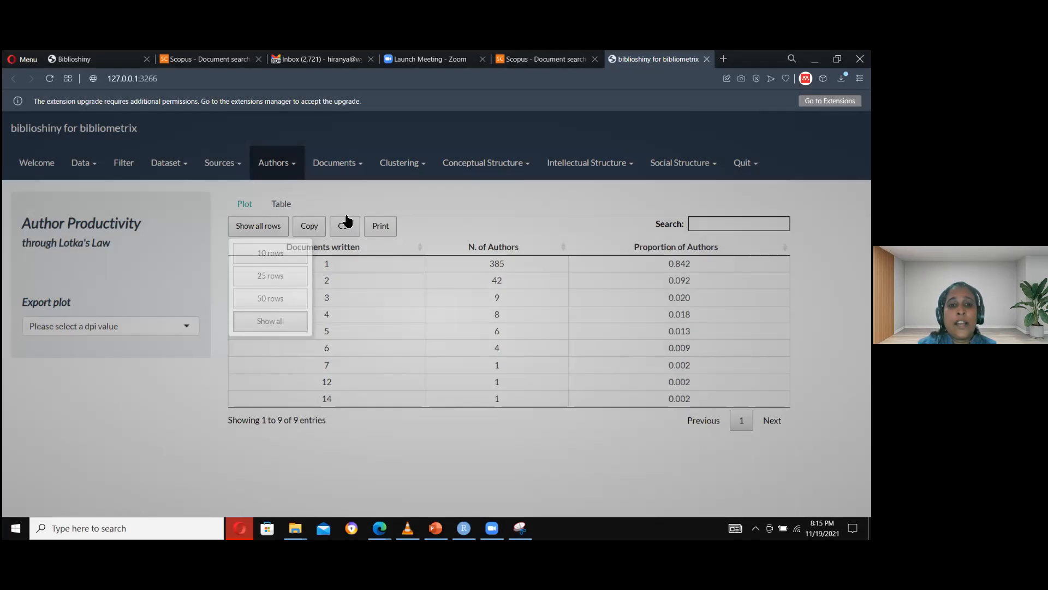
click(348, 225)
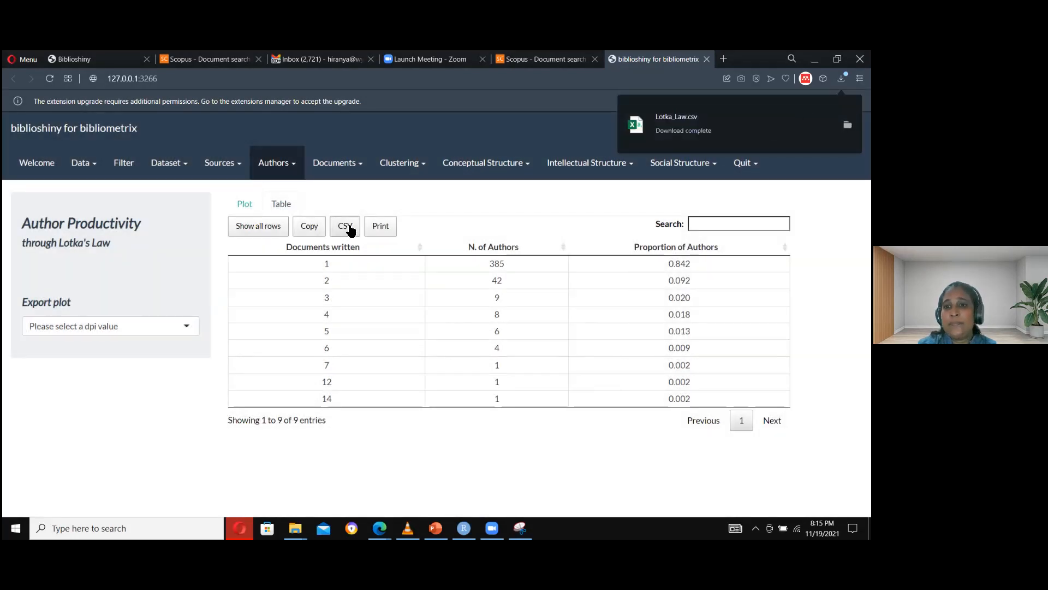